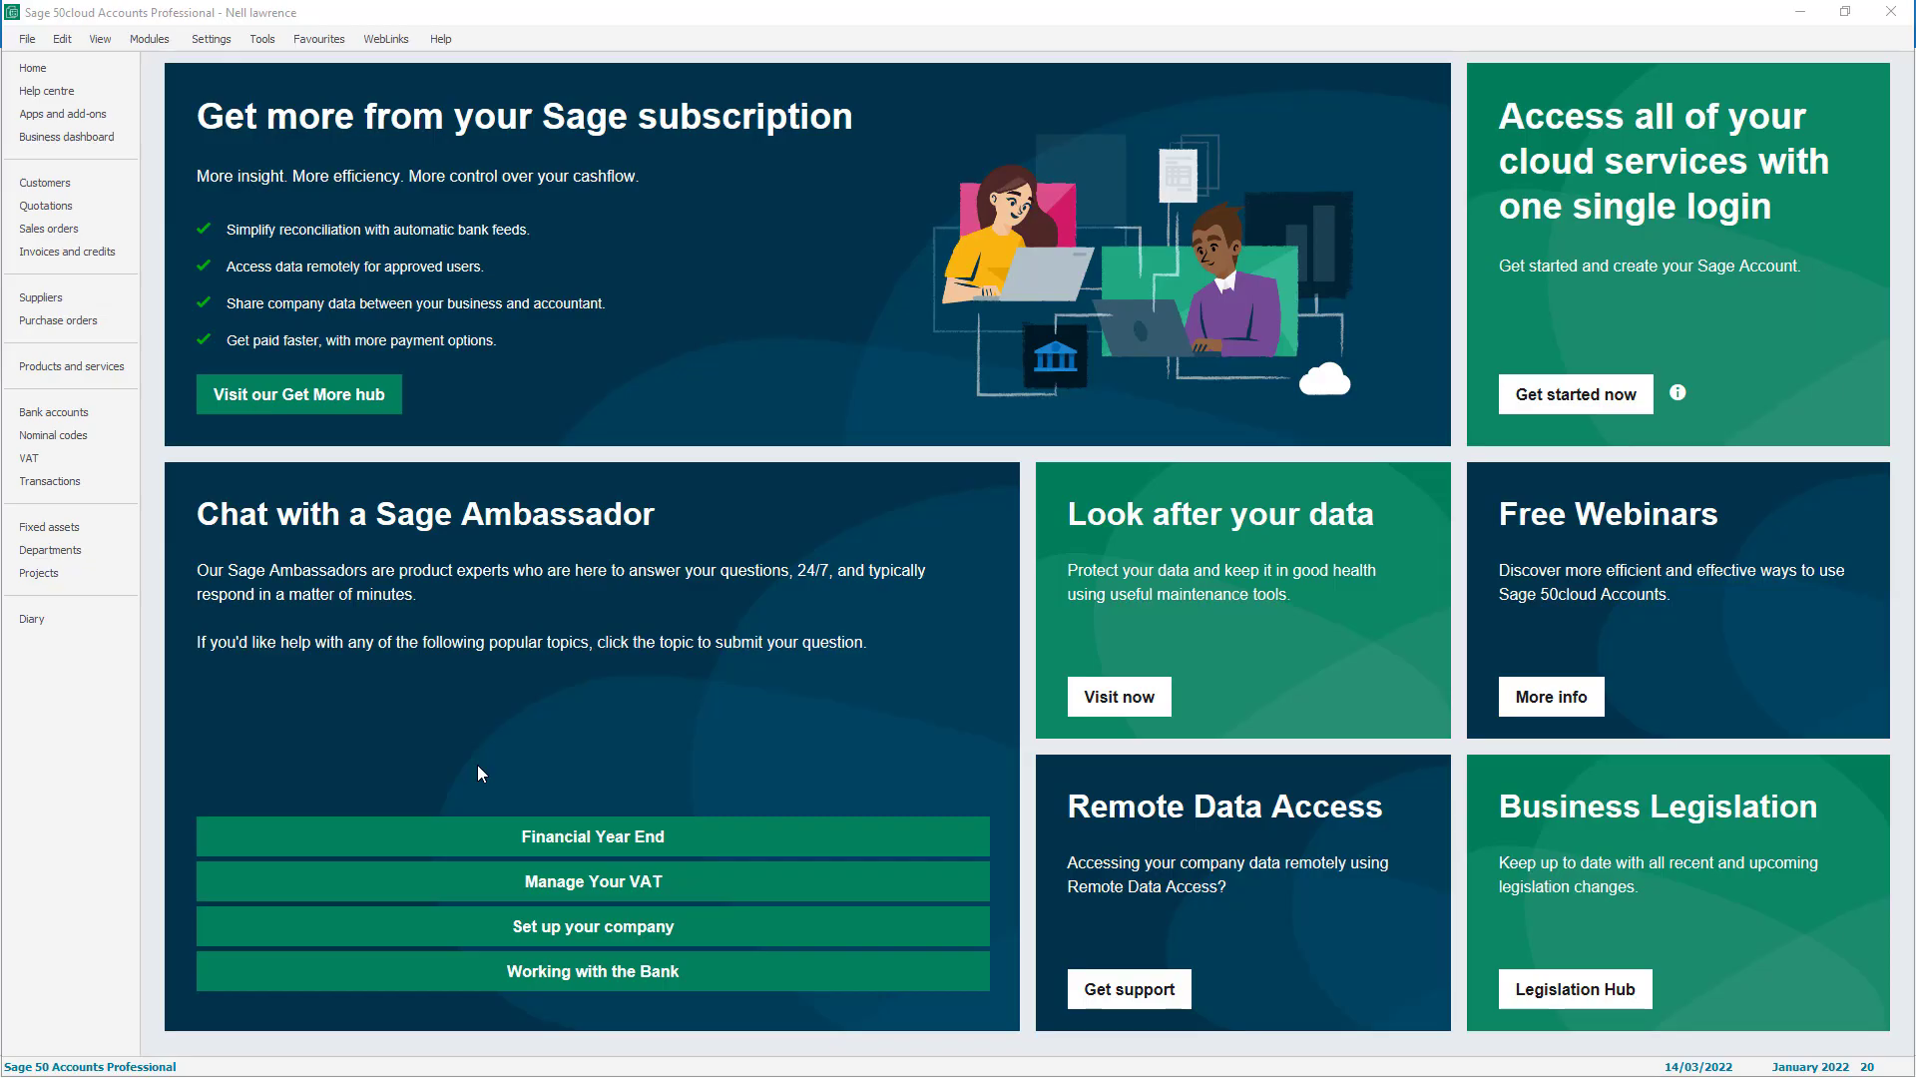
Open Company Preferences, entering the company password to gain access
click(211, 38)
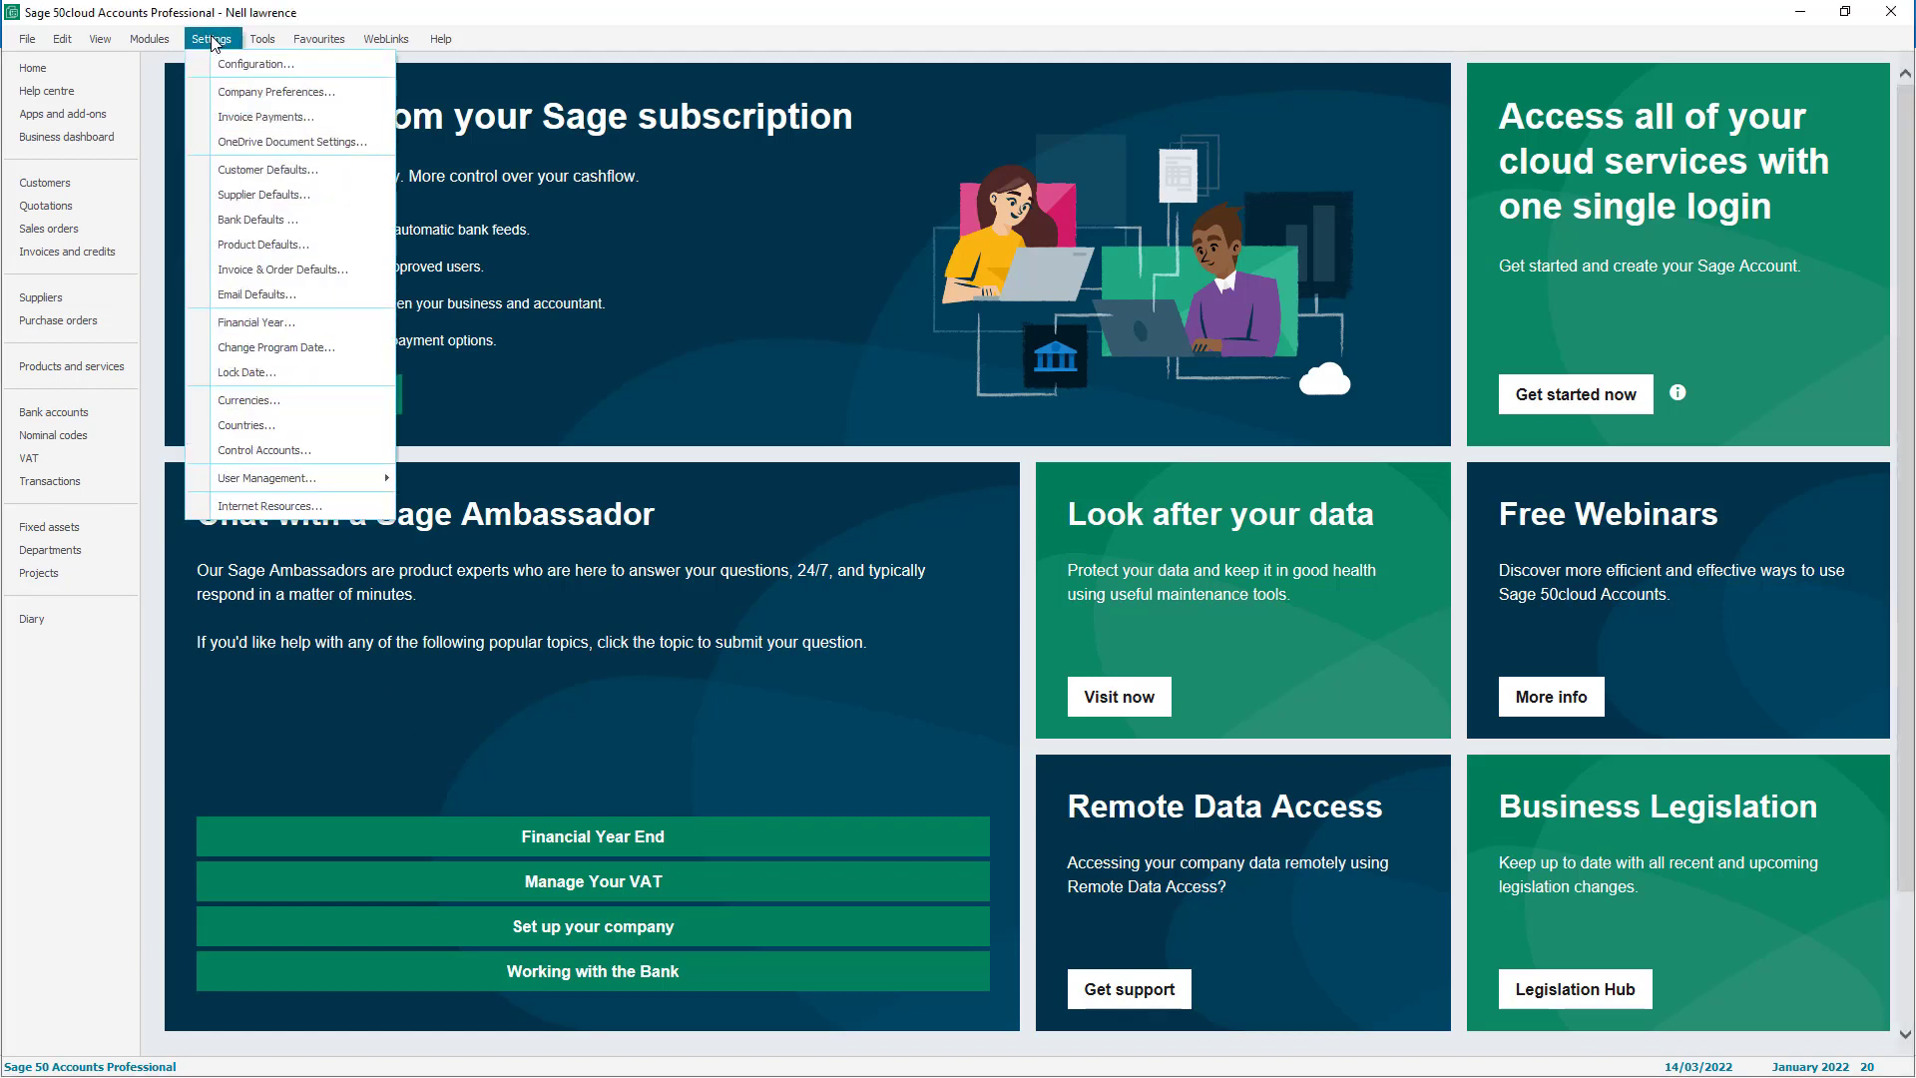
click(213, 96)
text(*)
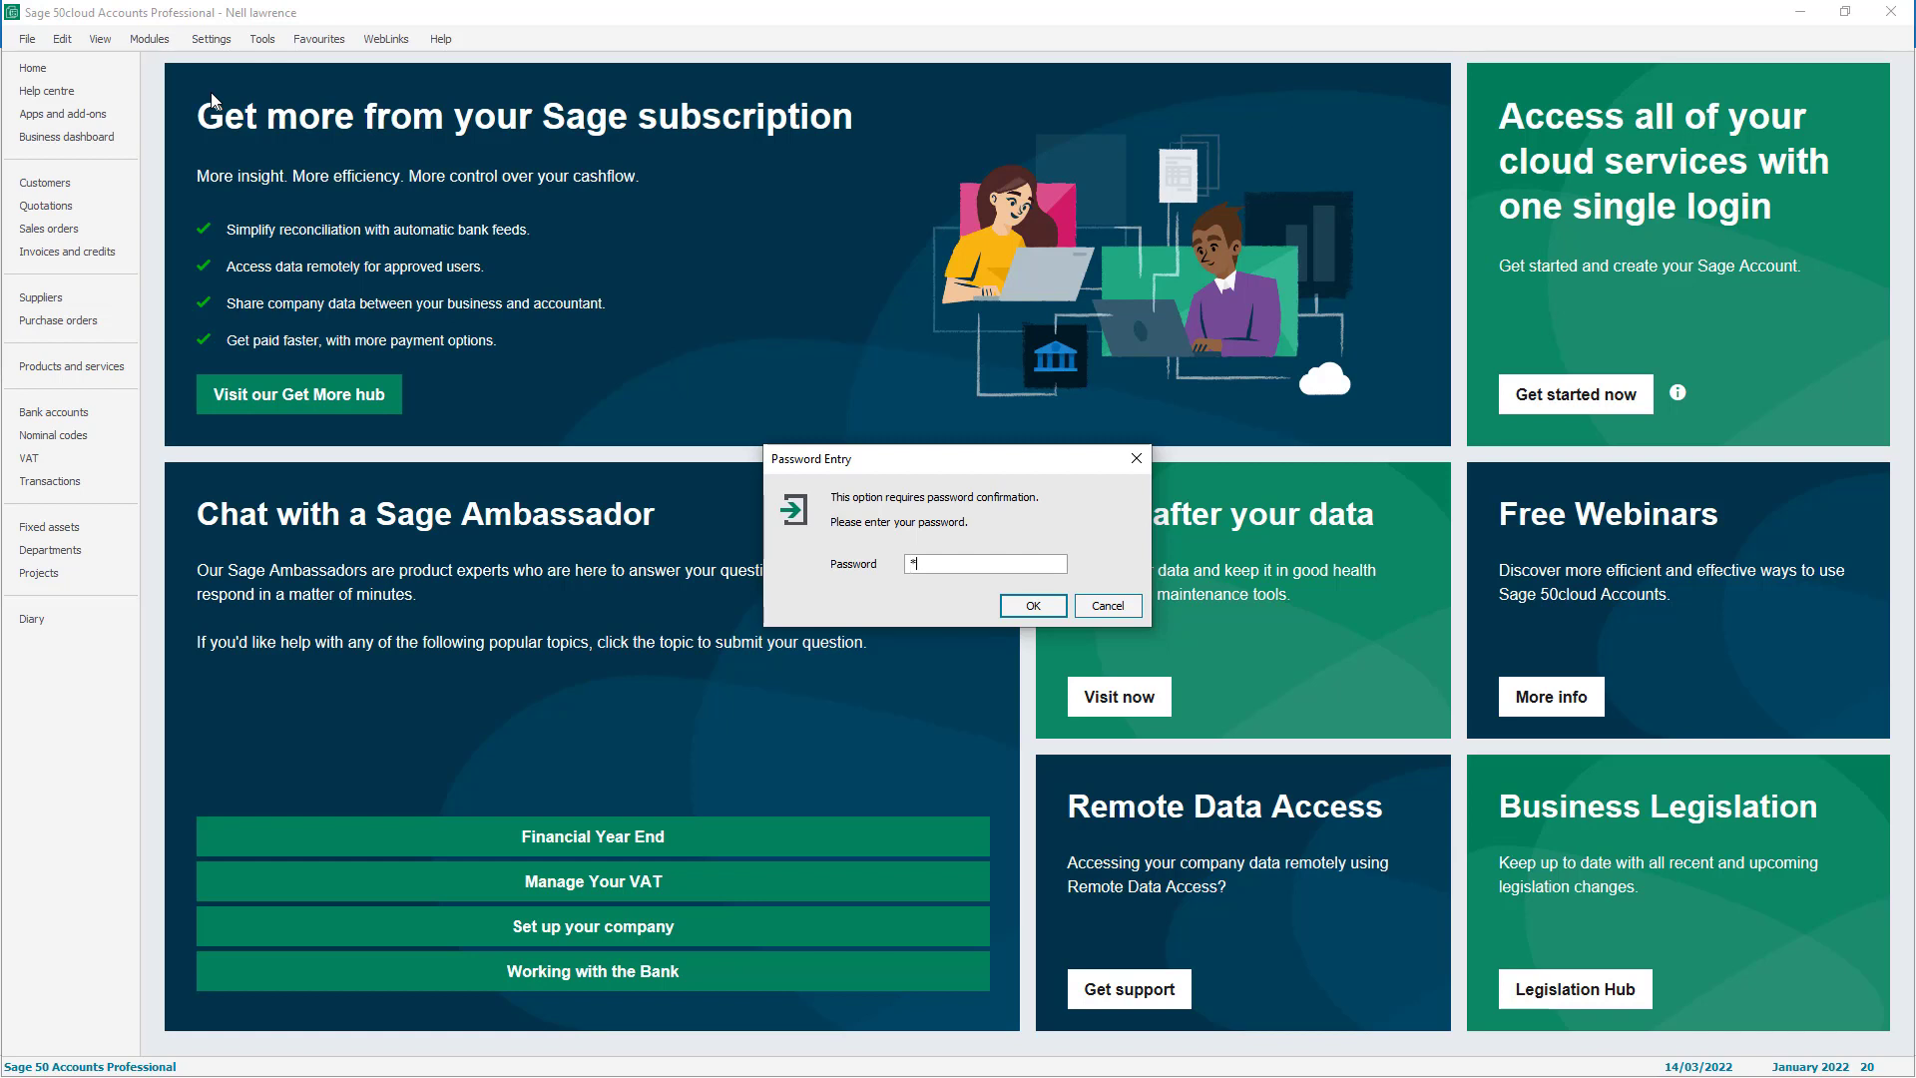
click(1022, 606)
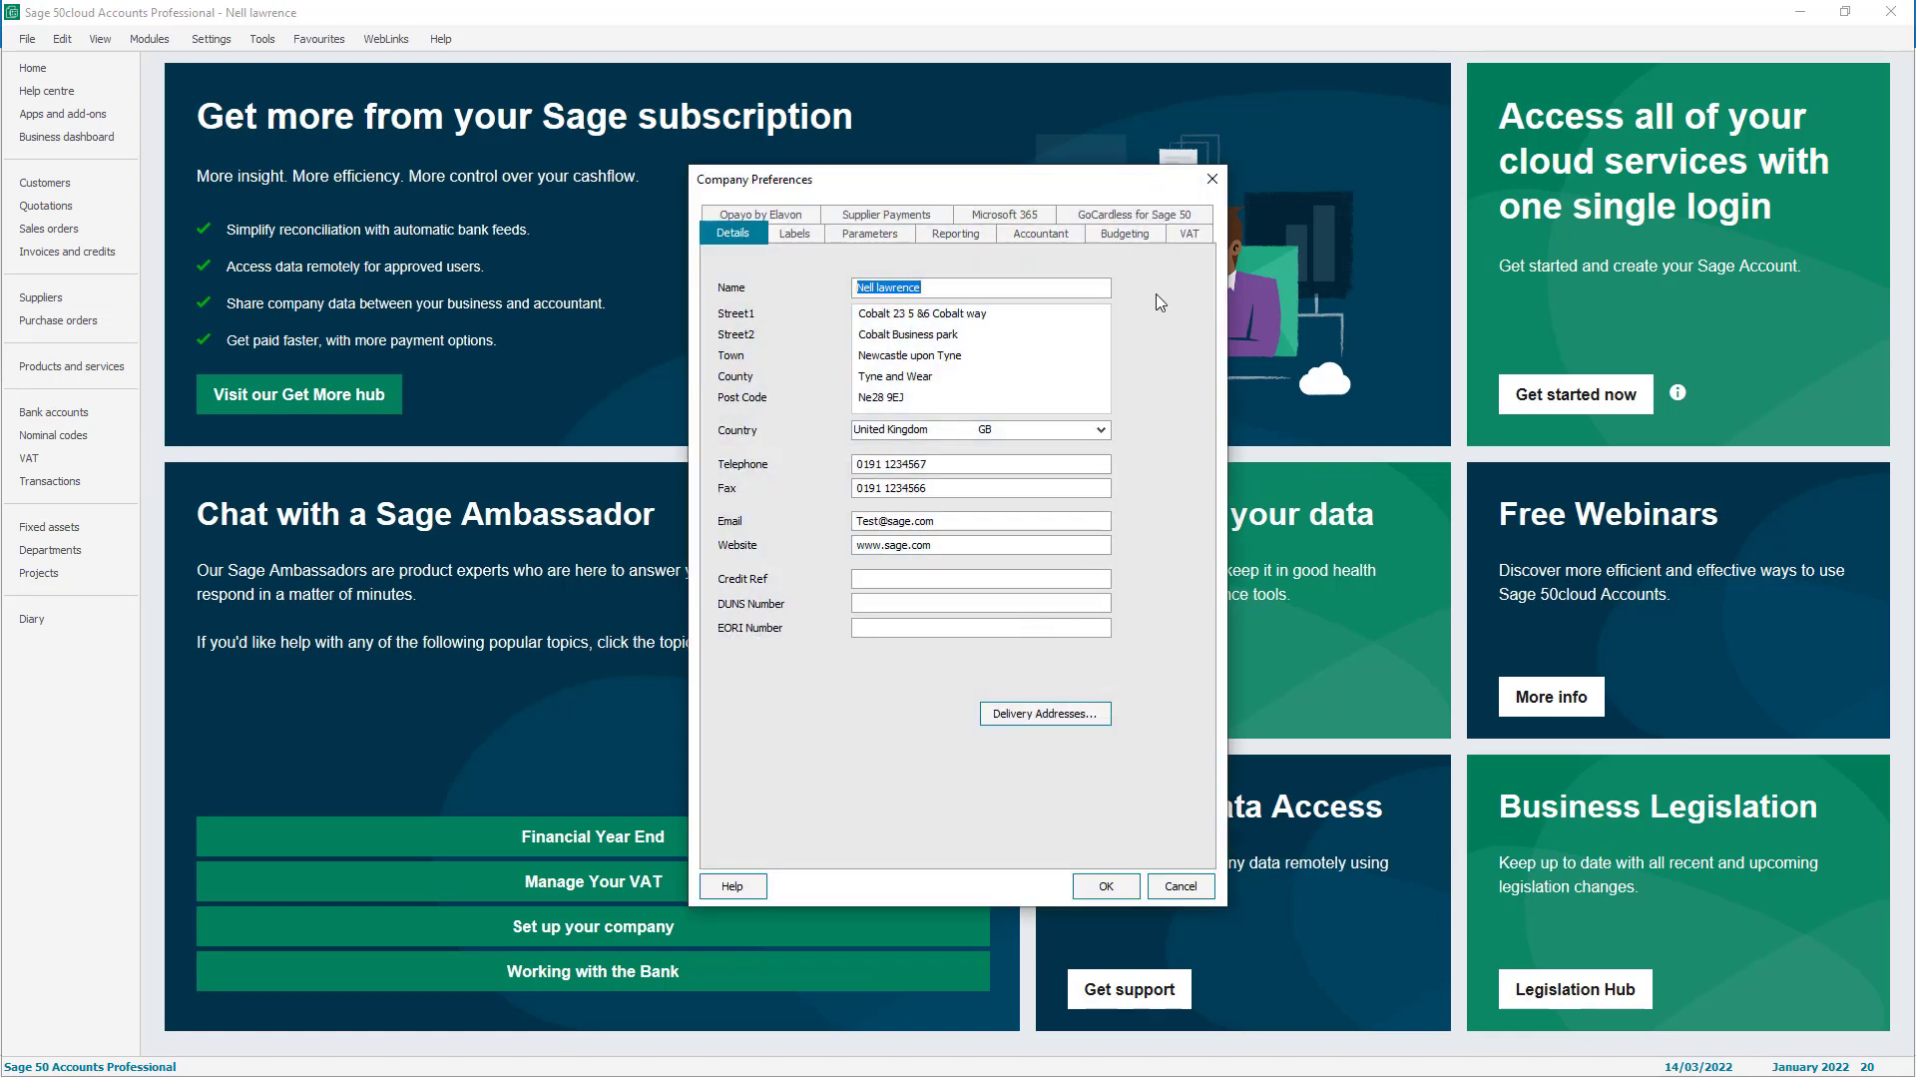
On the VAT tab, enter the VAT registration number, enable Making Tax Digital, and save
click(1190, 234)
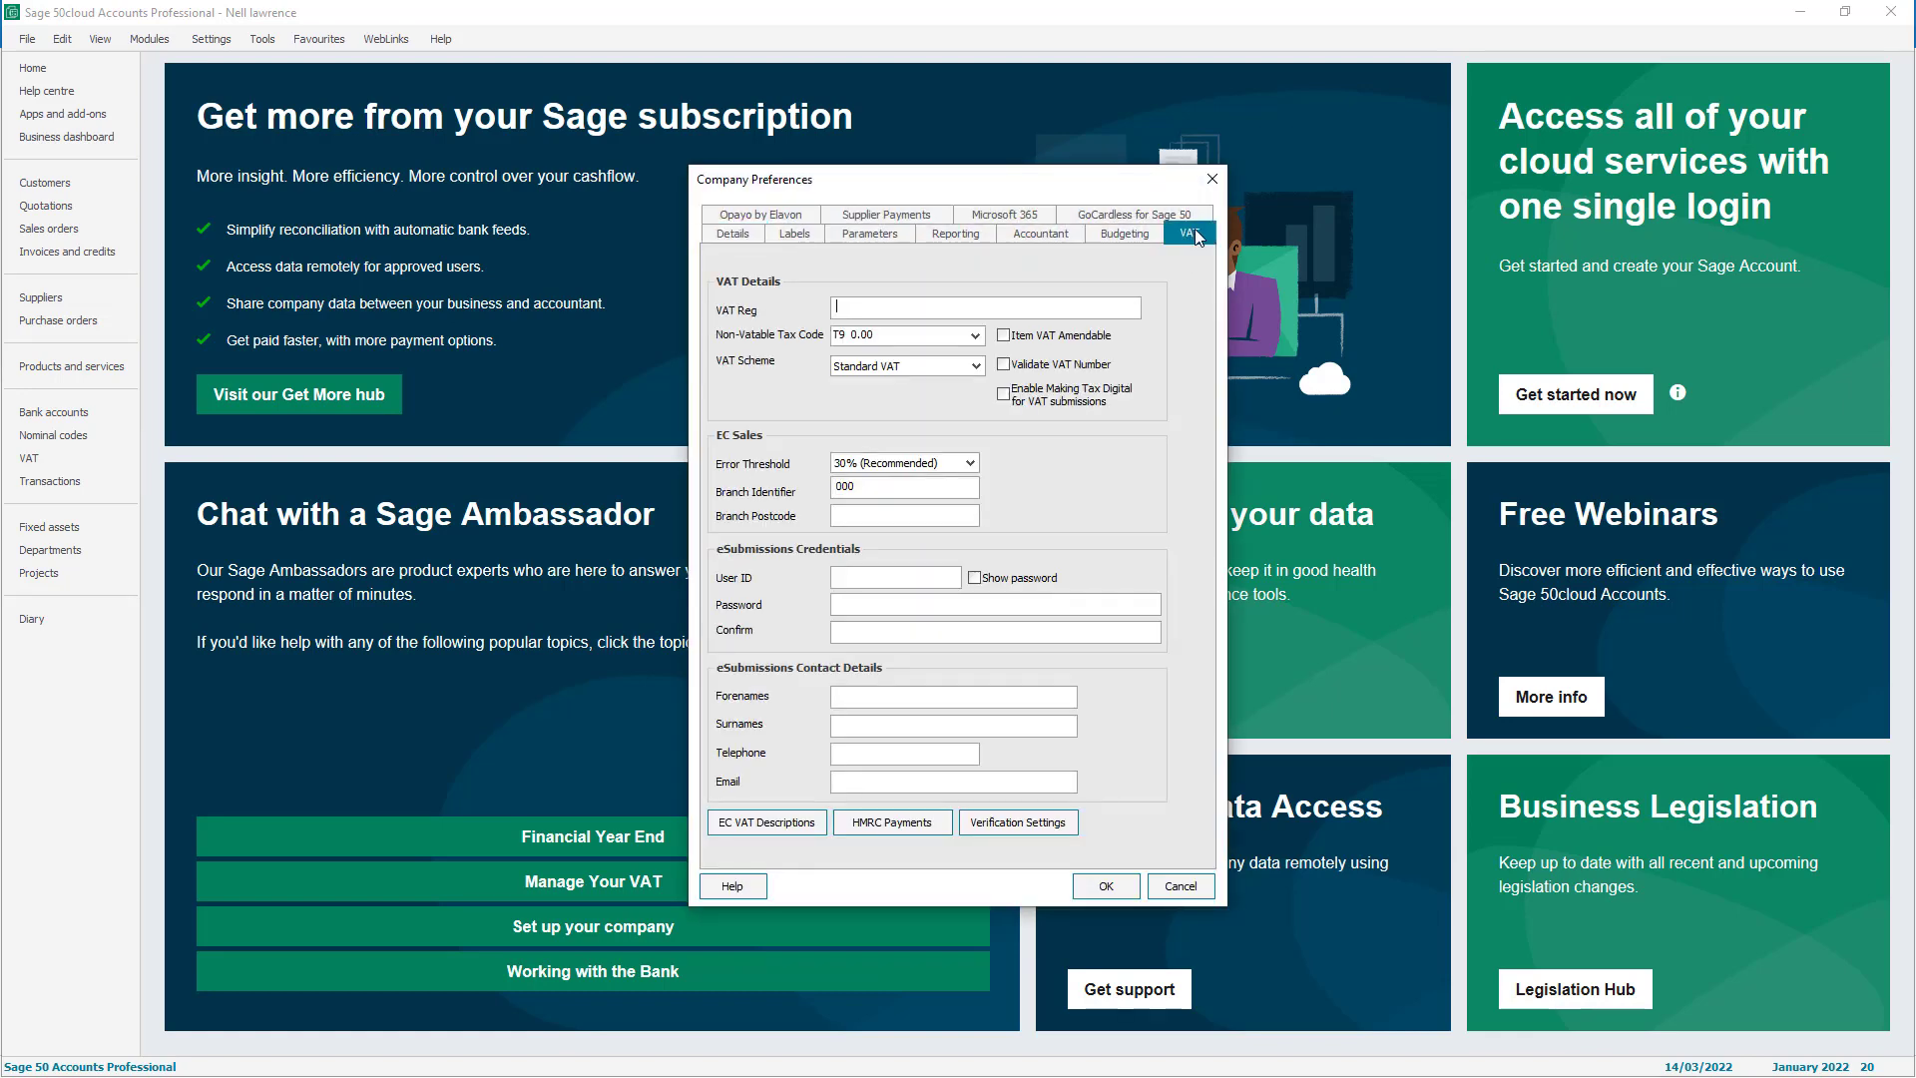
click(1094, 303)
click(1003, 394)
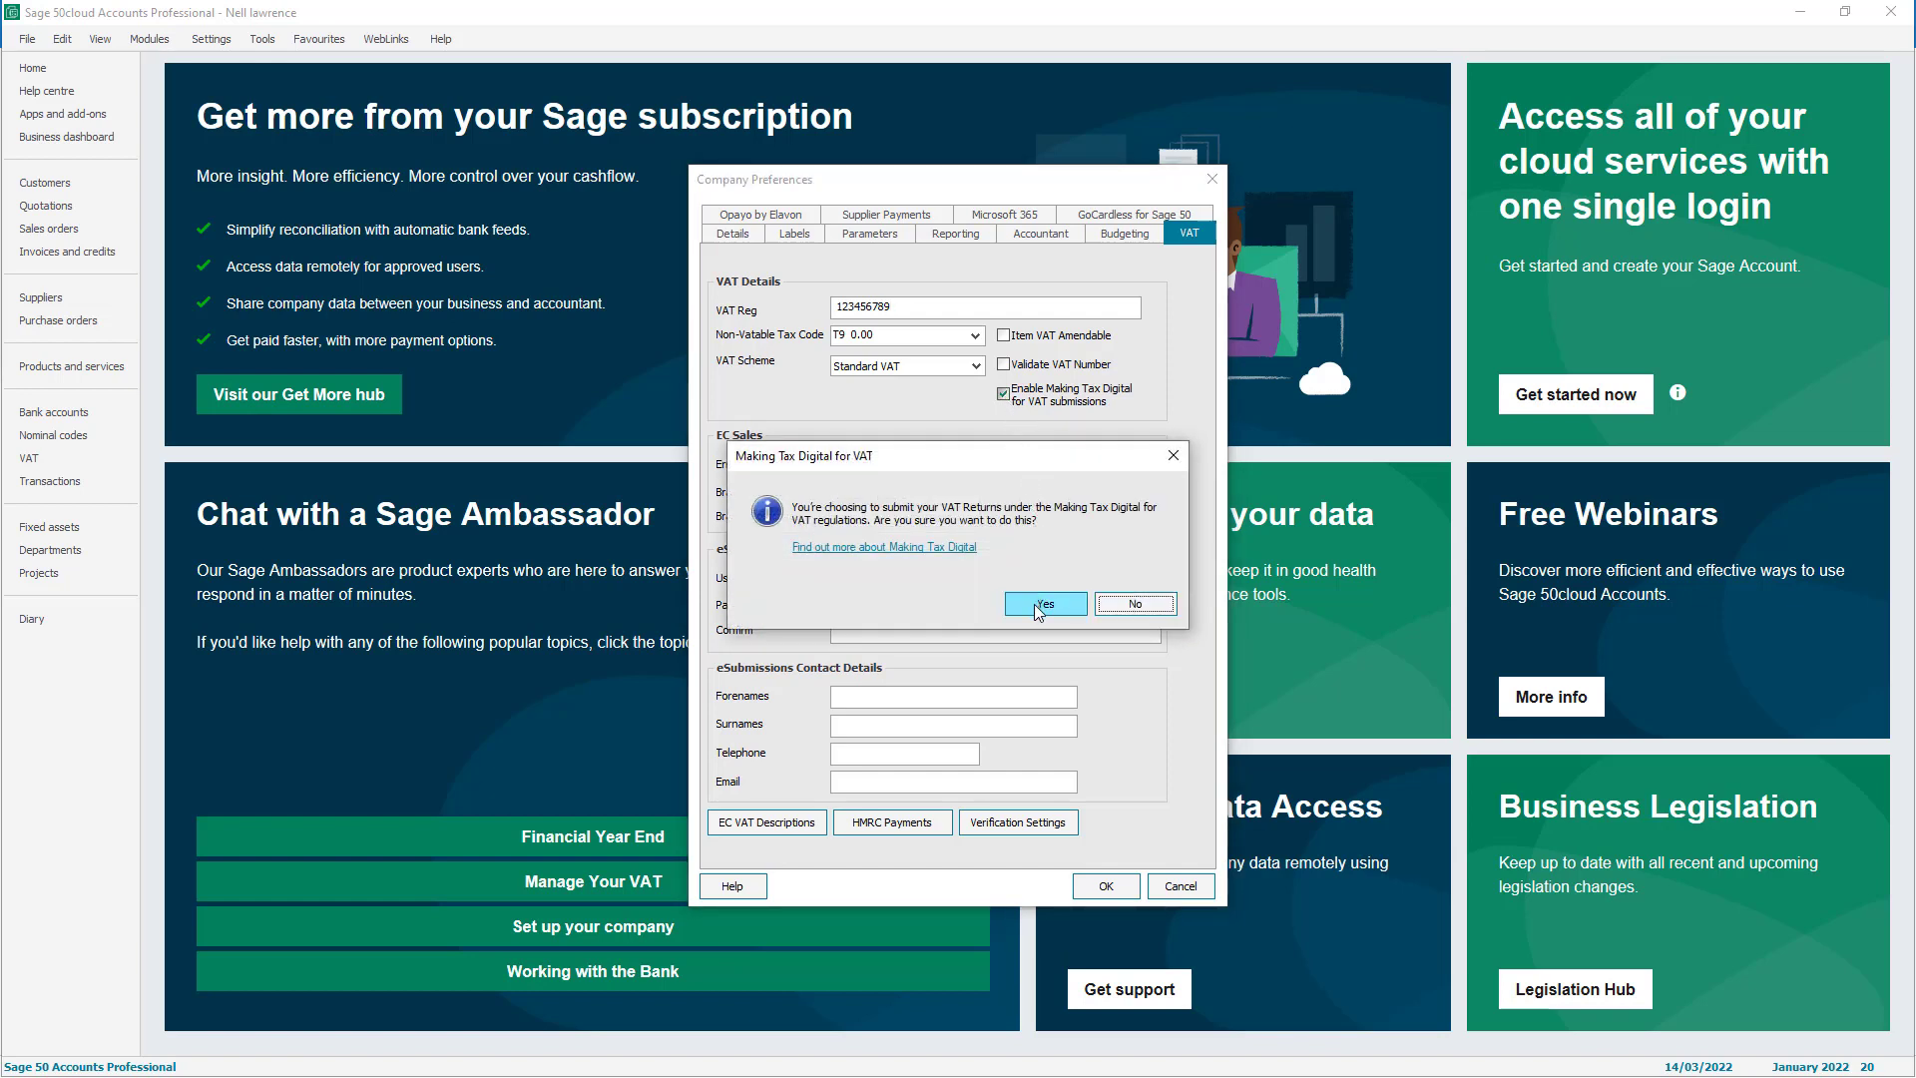
click(1033, 603)
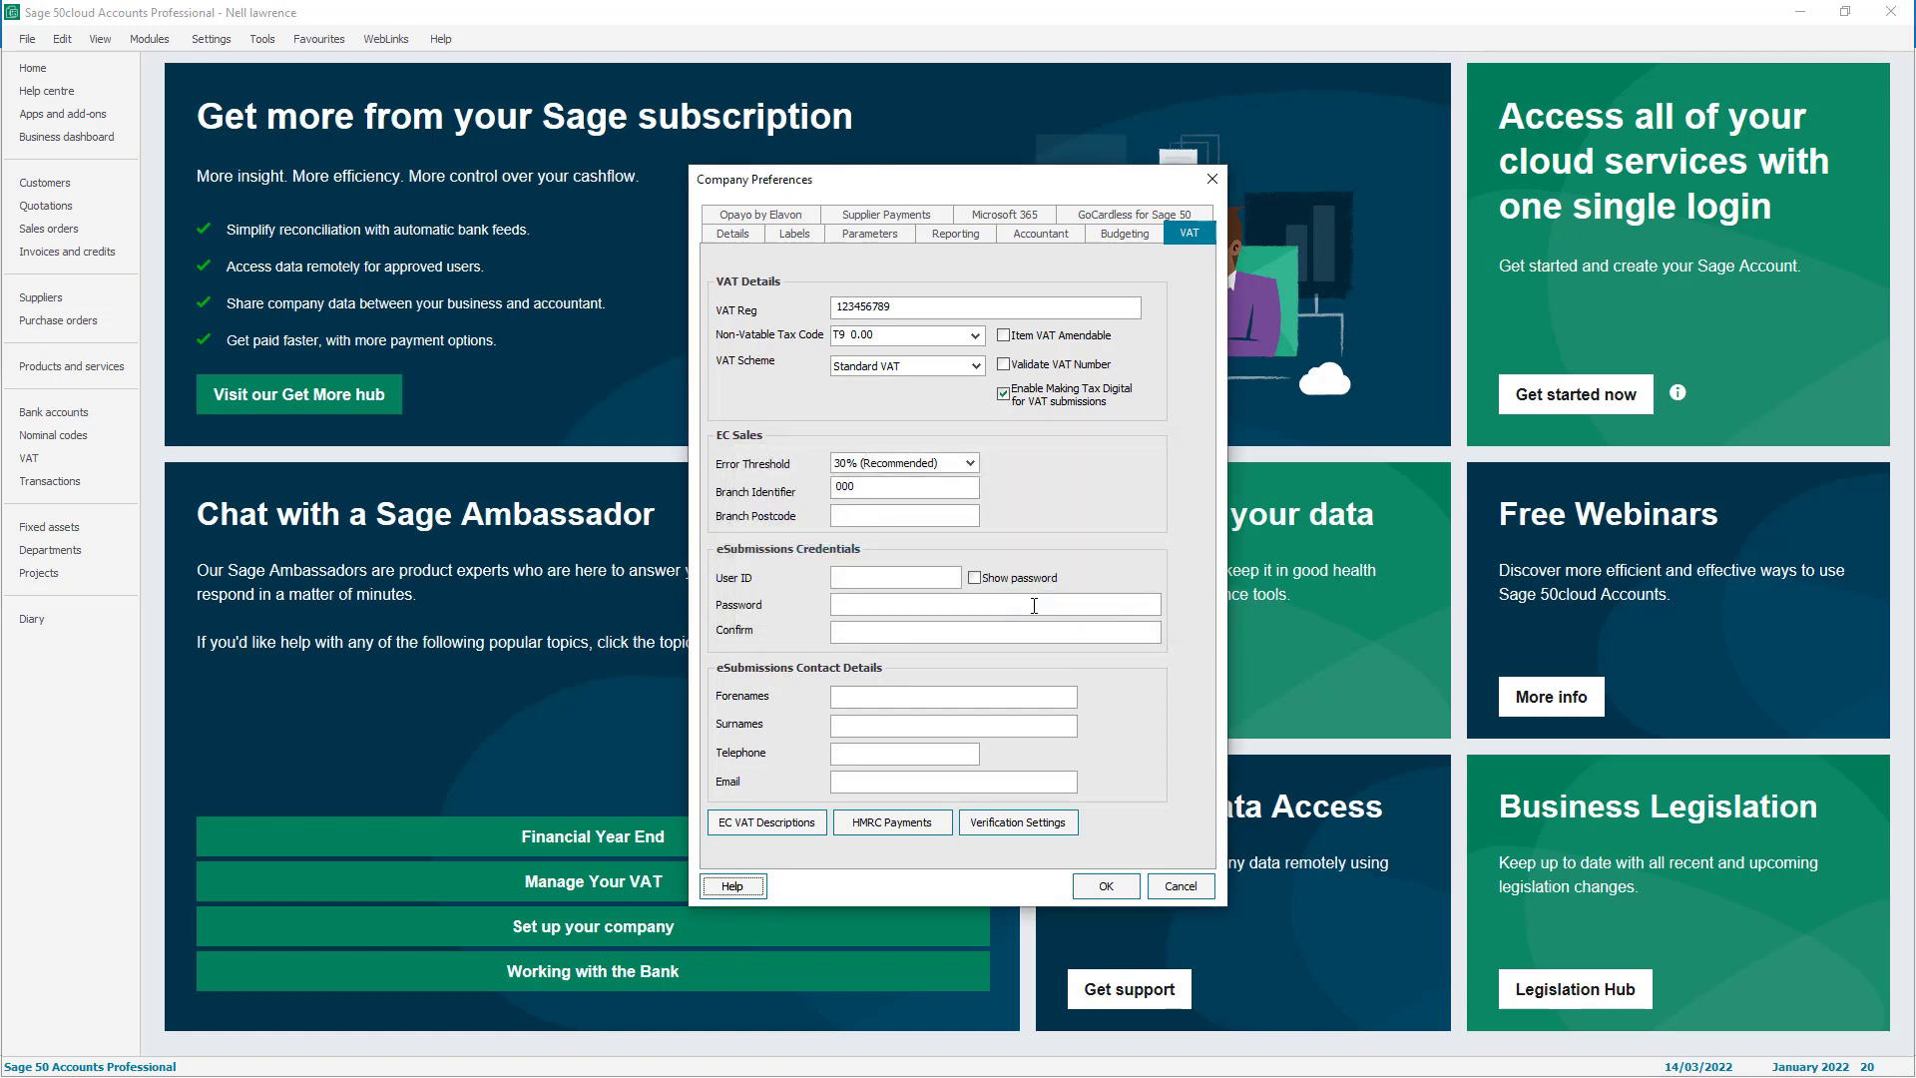
click(1126, 887)
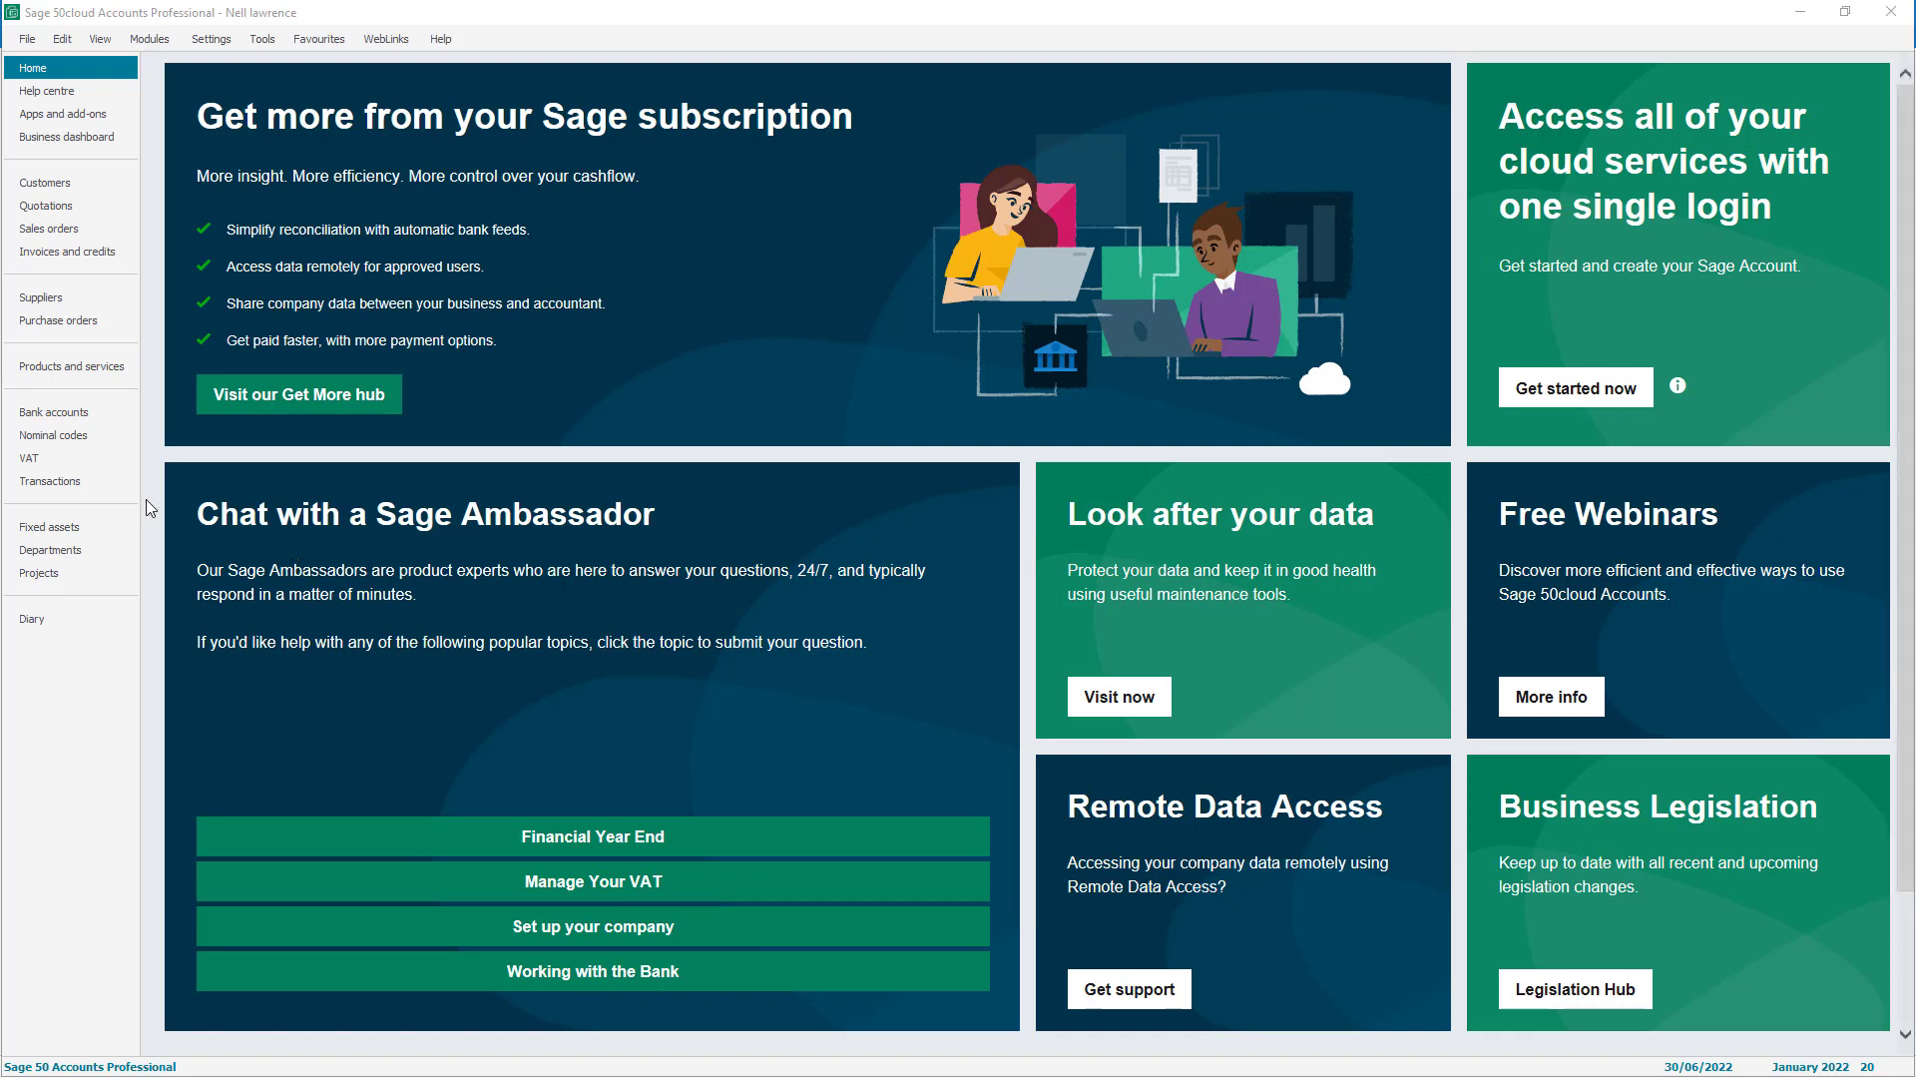
Start a new VAT return with its period beginning April 2022
click(75, 455)
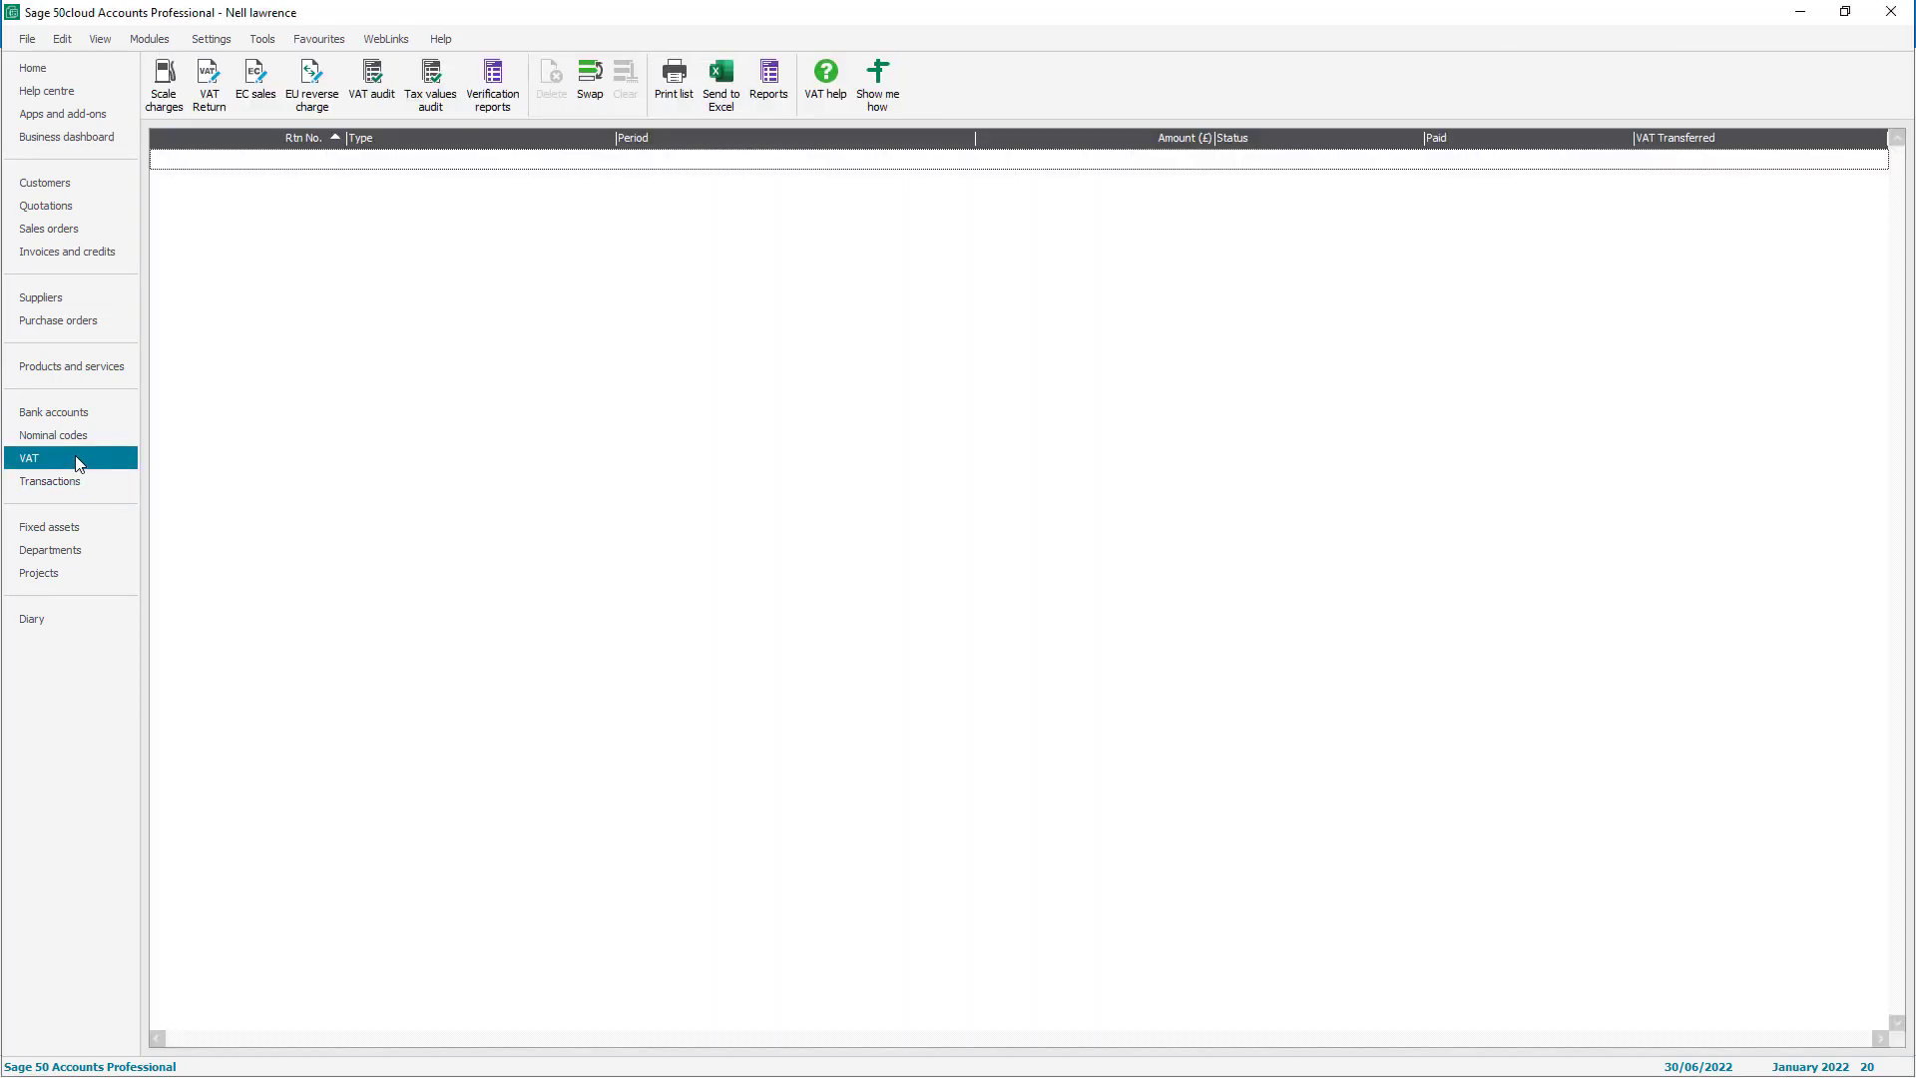
click(212, 104)
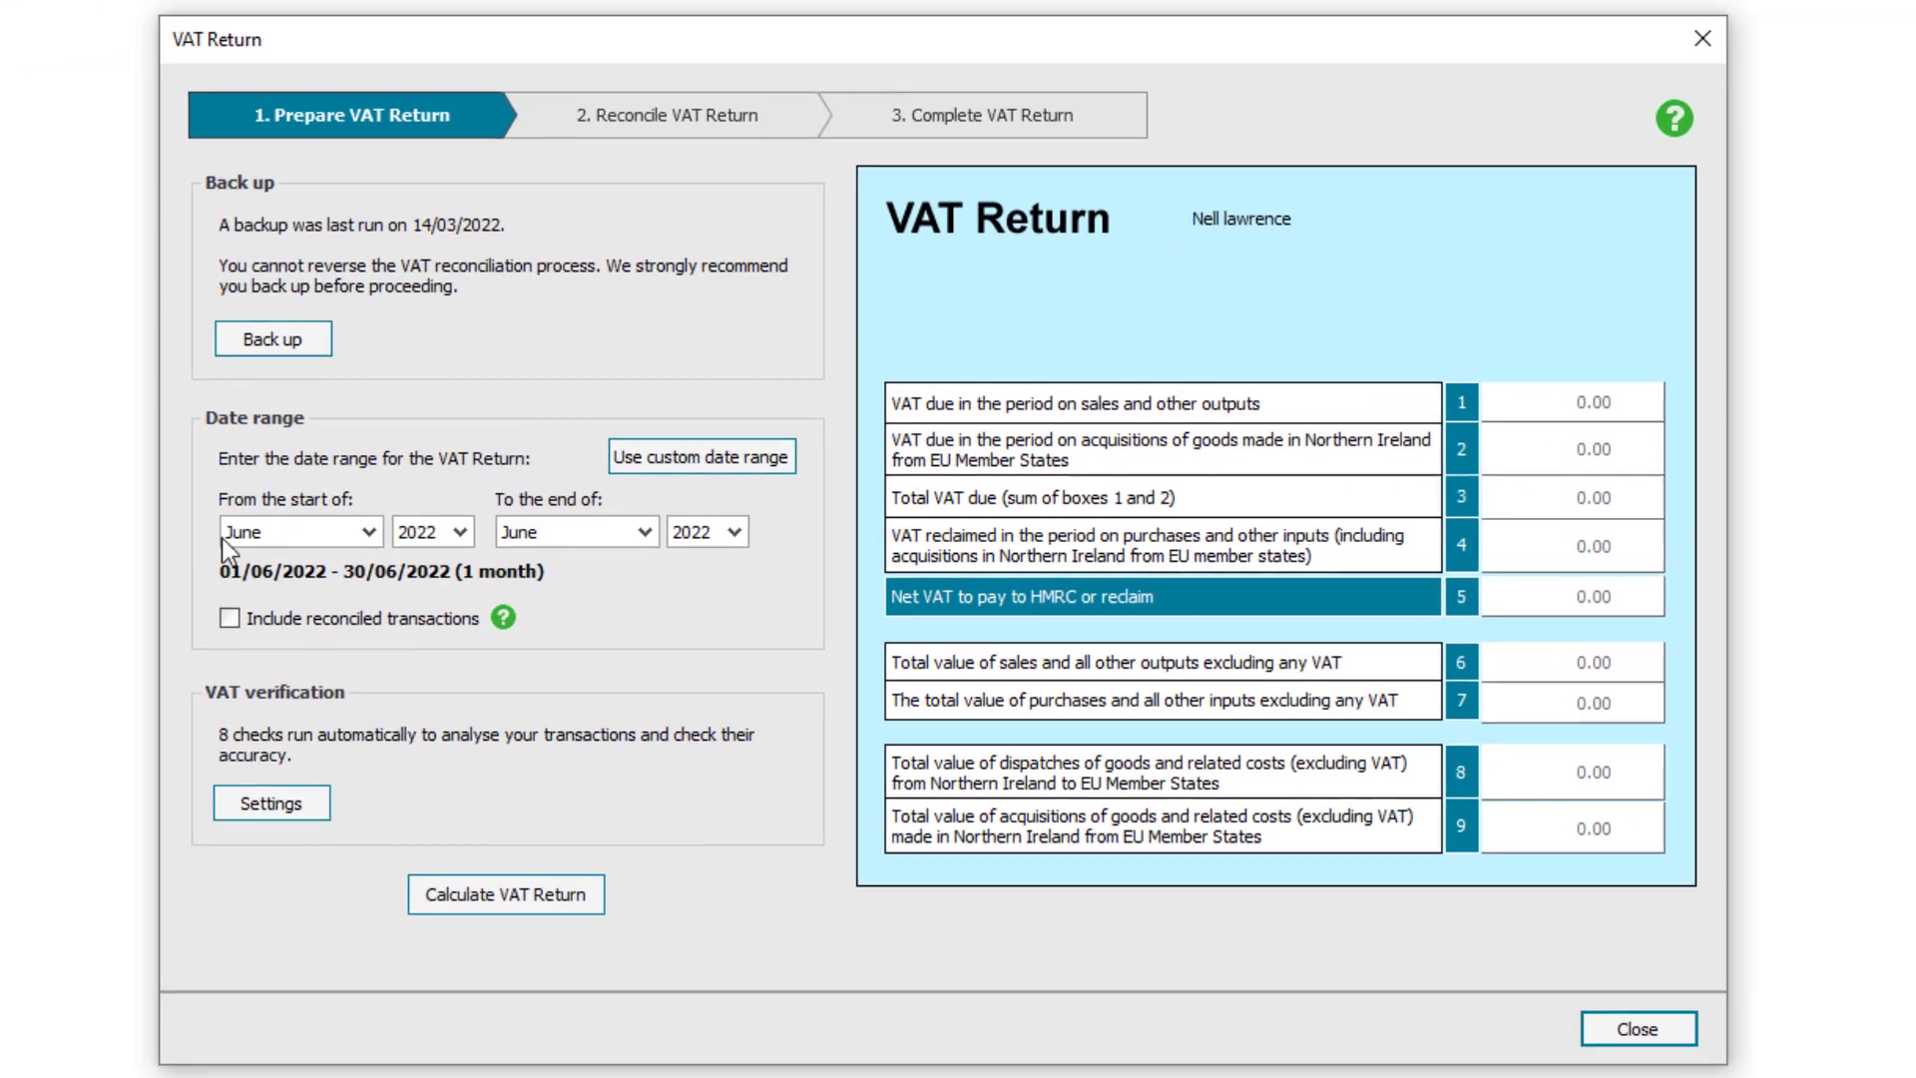
click(363, 529)
click(361, 565)
click(362, 565)
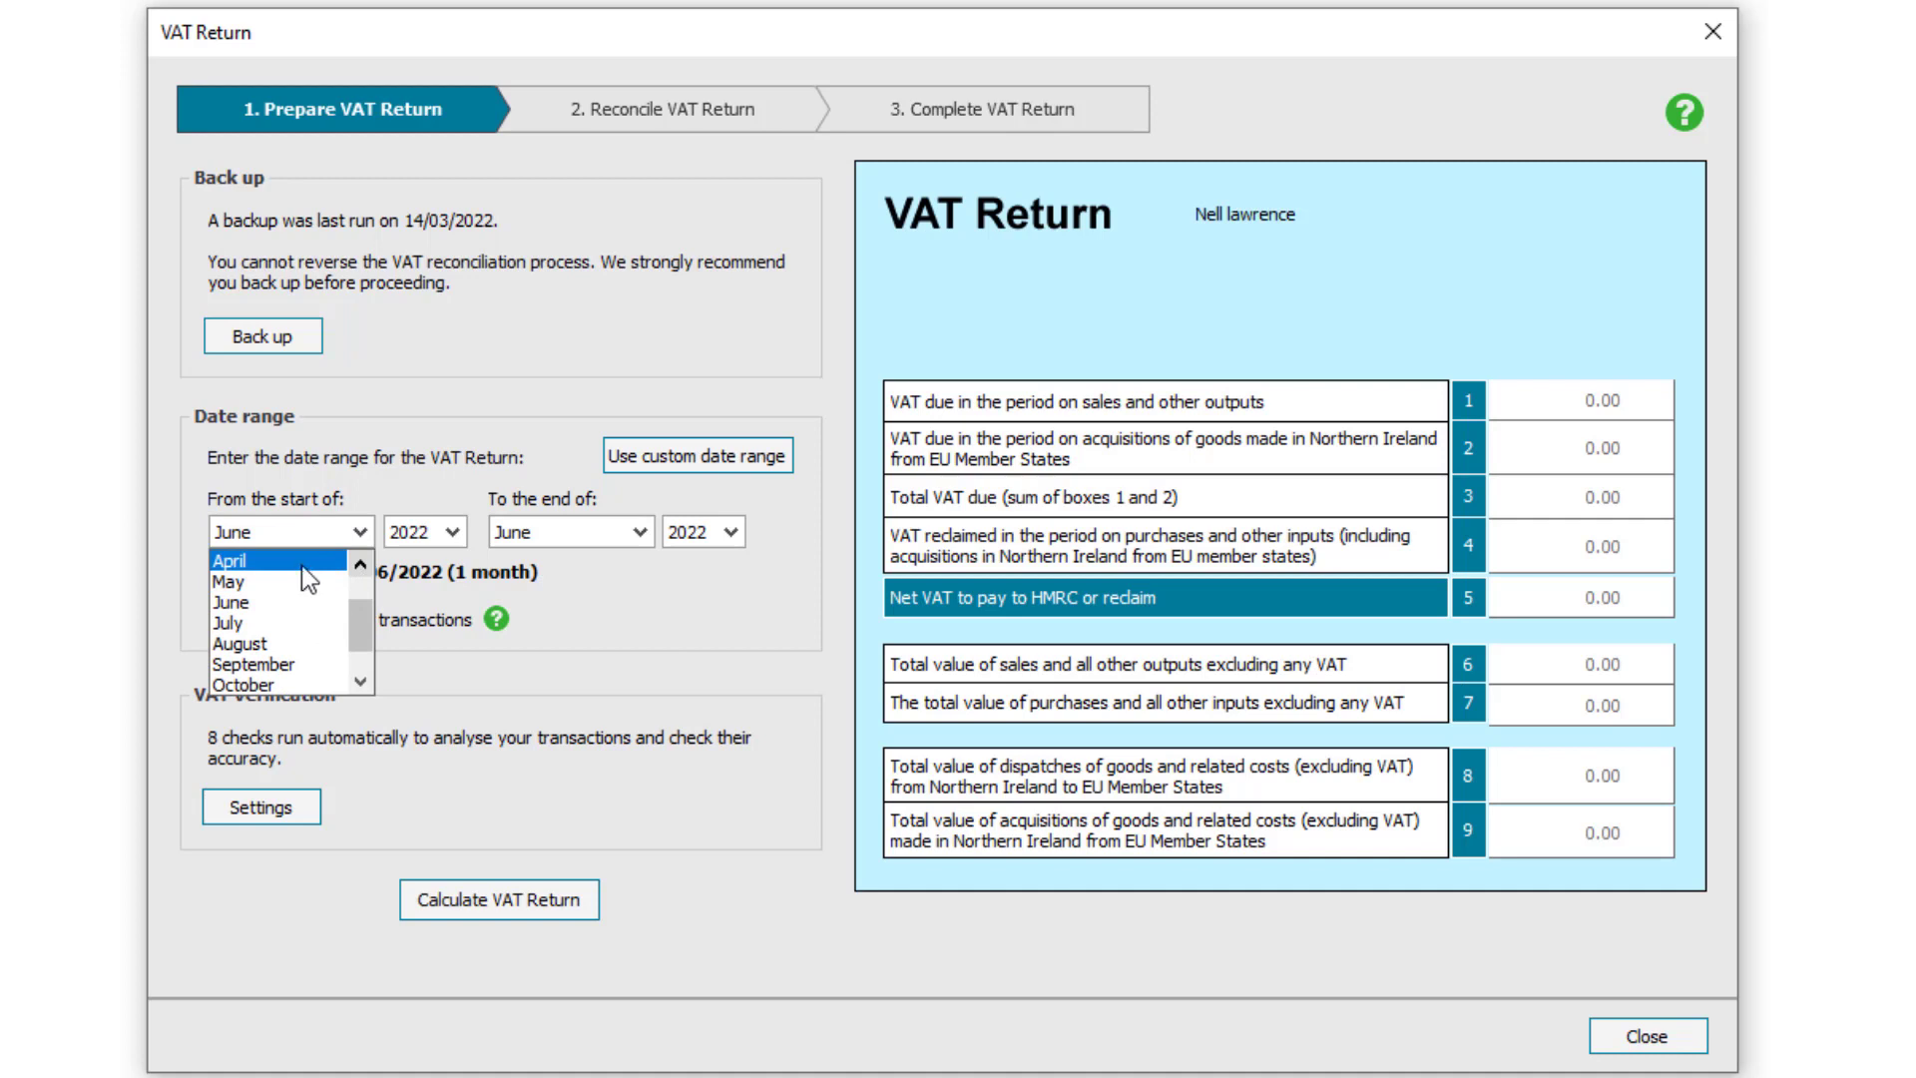
click(280, 561)
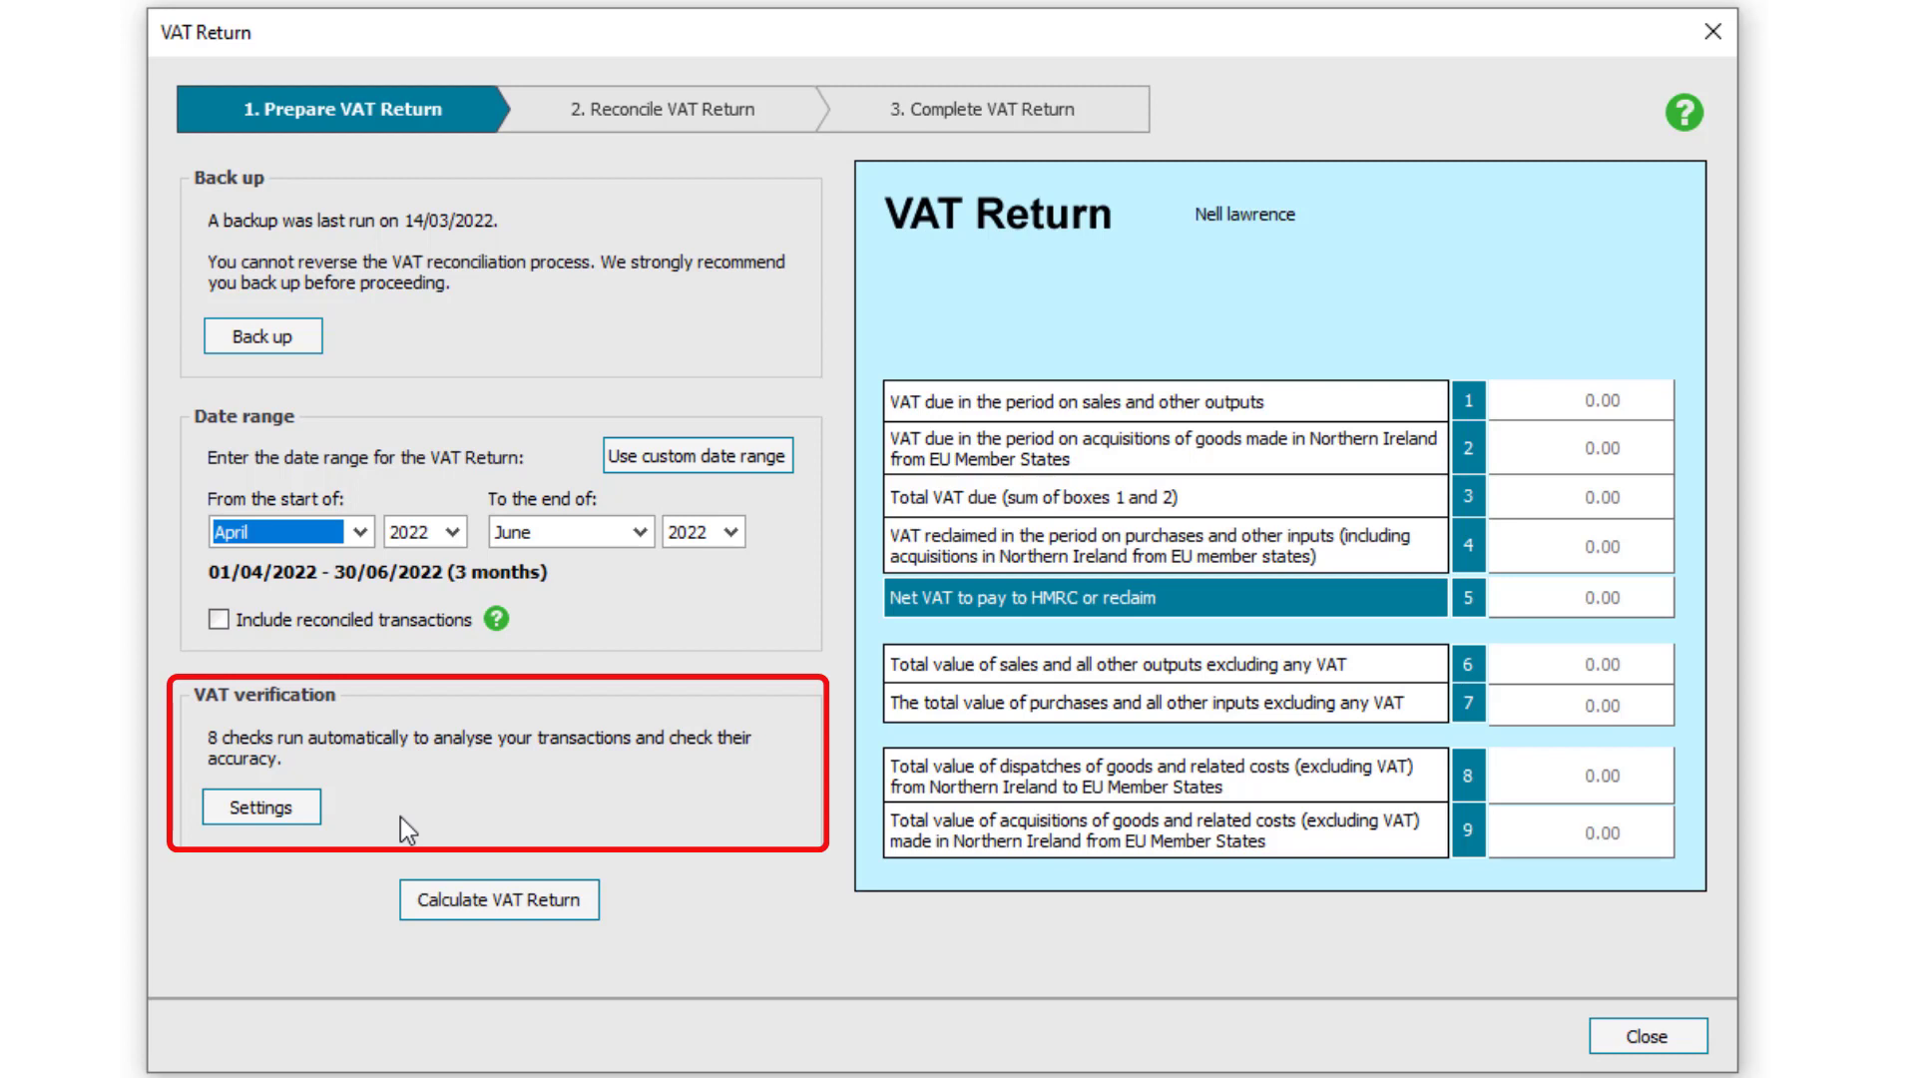
Calculate the return, acknowledge the 20 transactions found, and open the box 1 breakdown
click(505, 908)
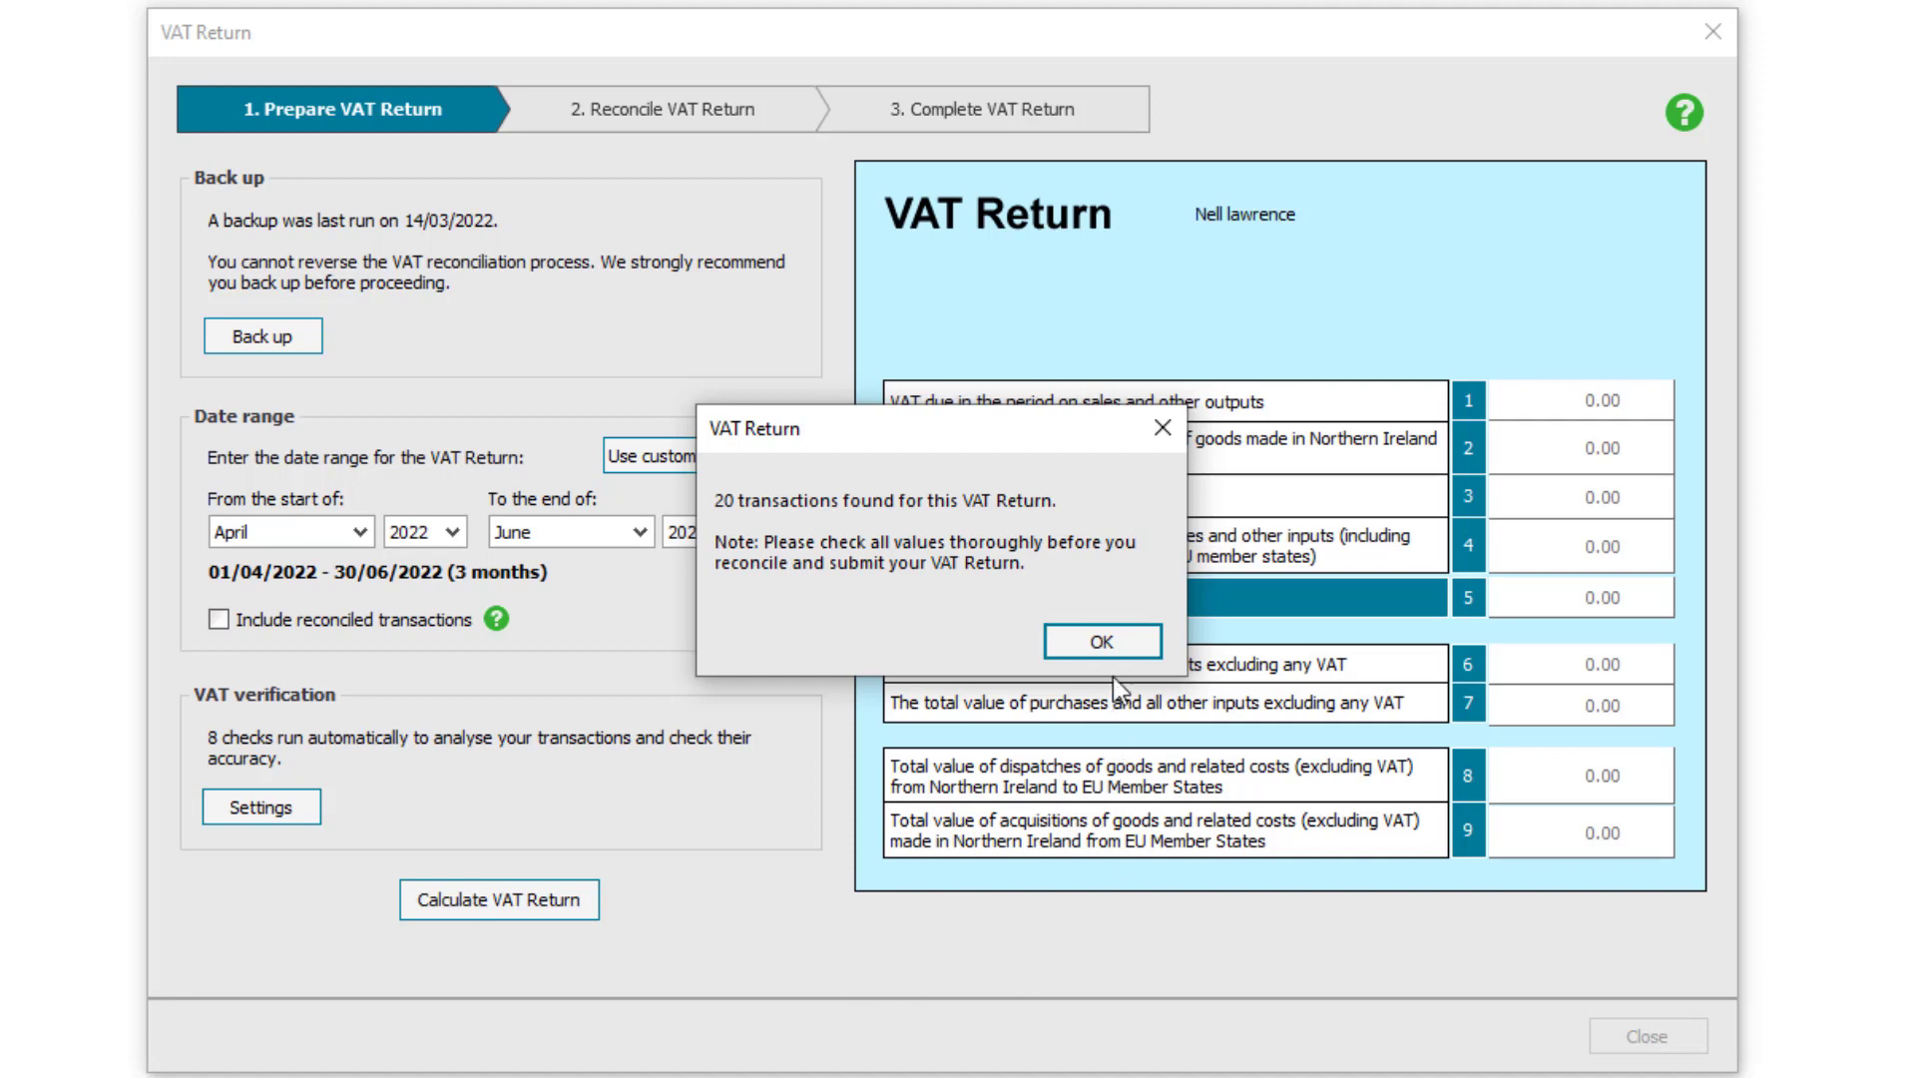
click(1116, 647)
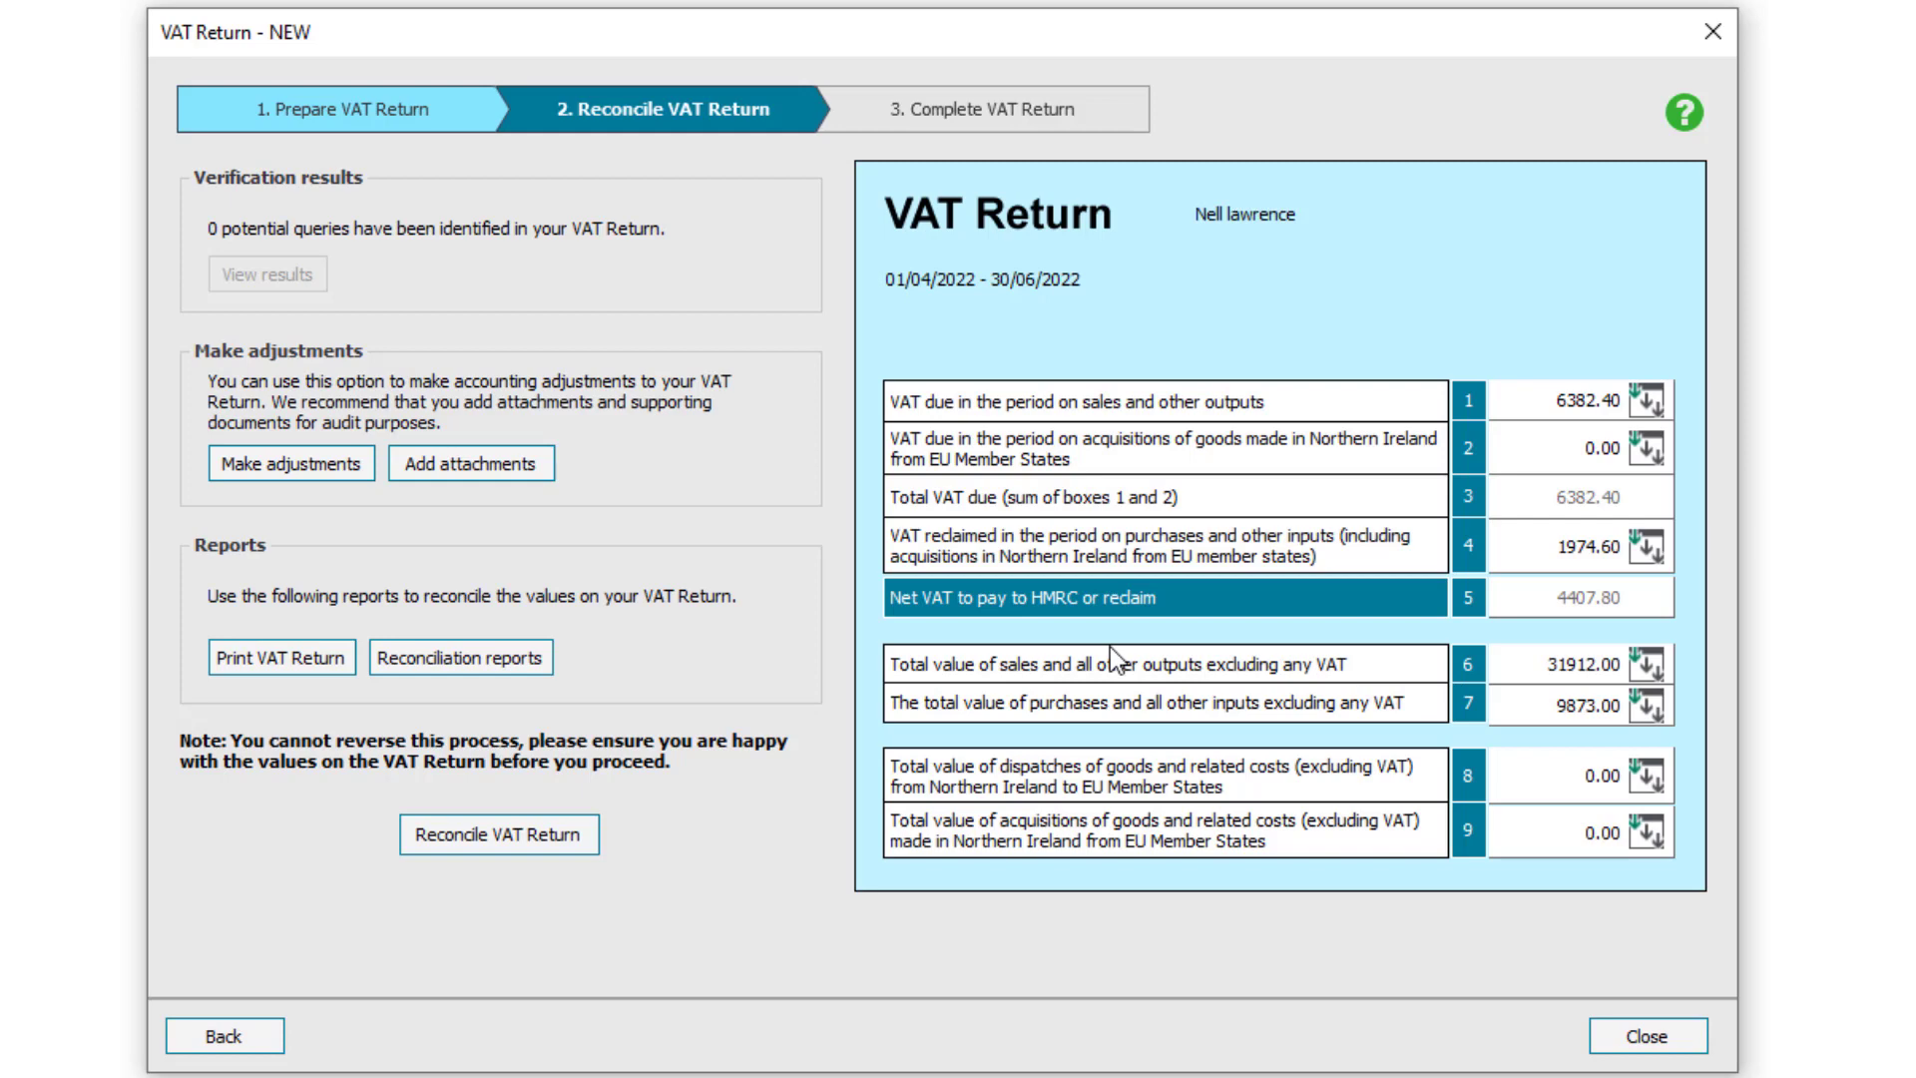
click(1649, 404)
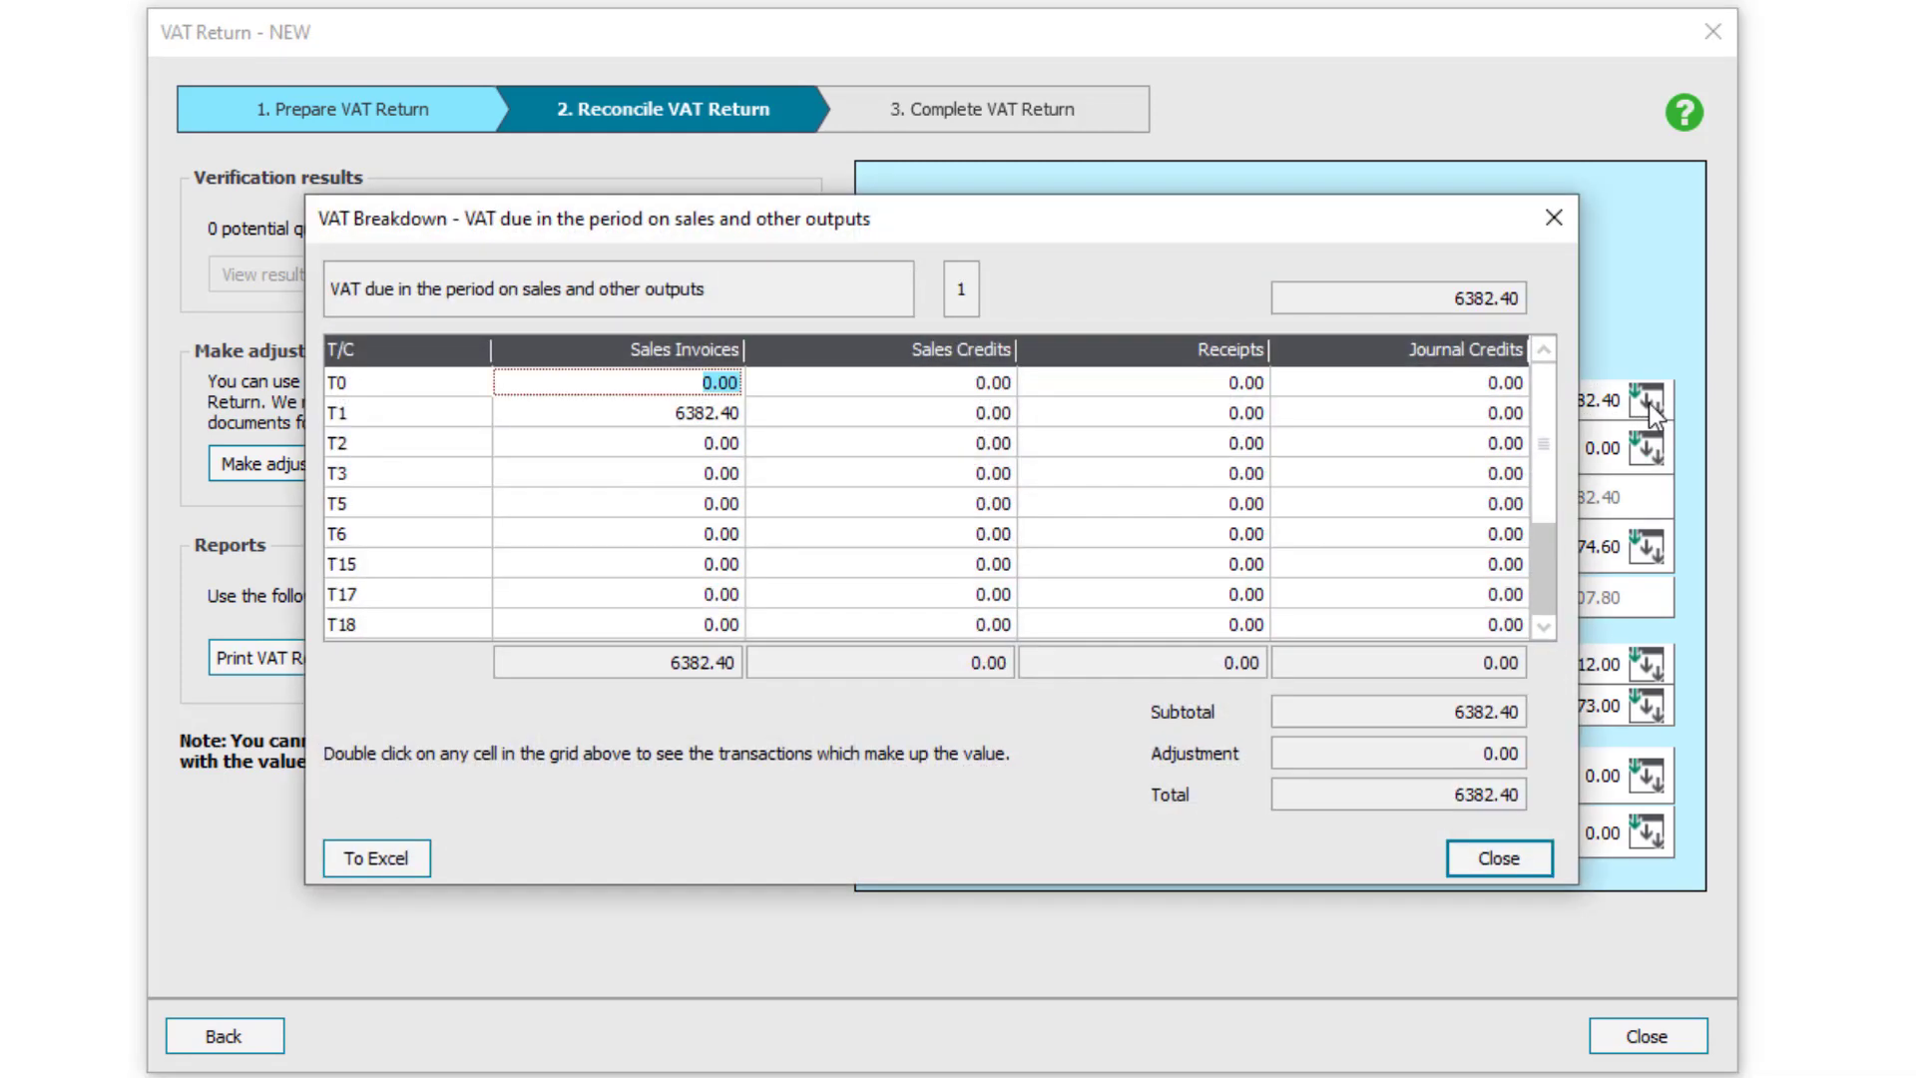
click(706, 417)
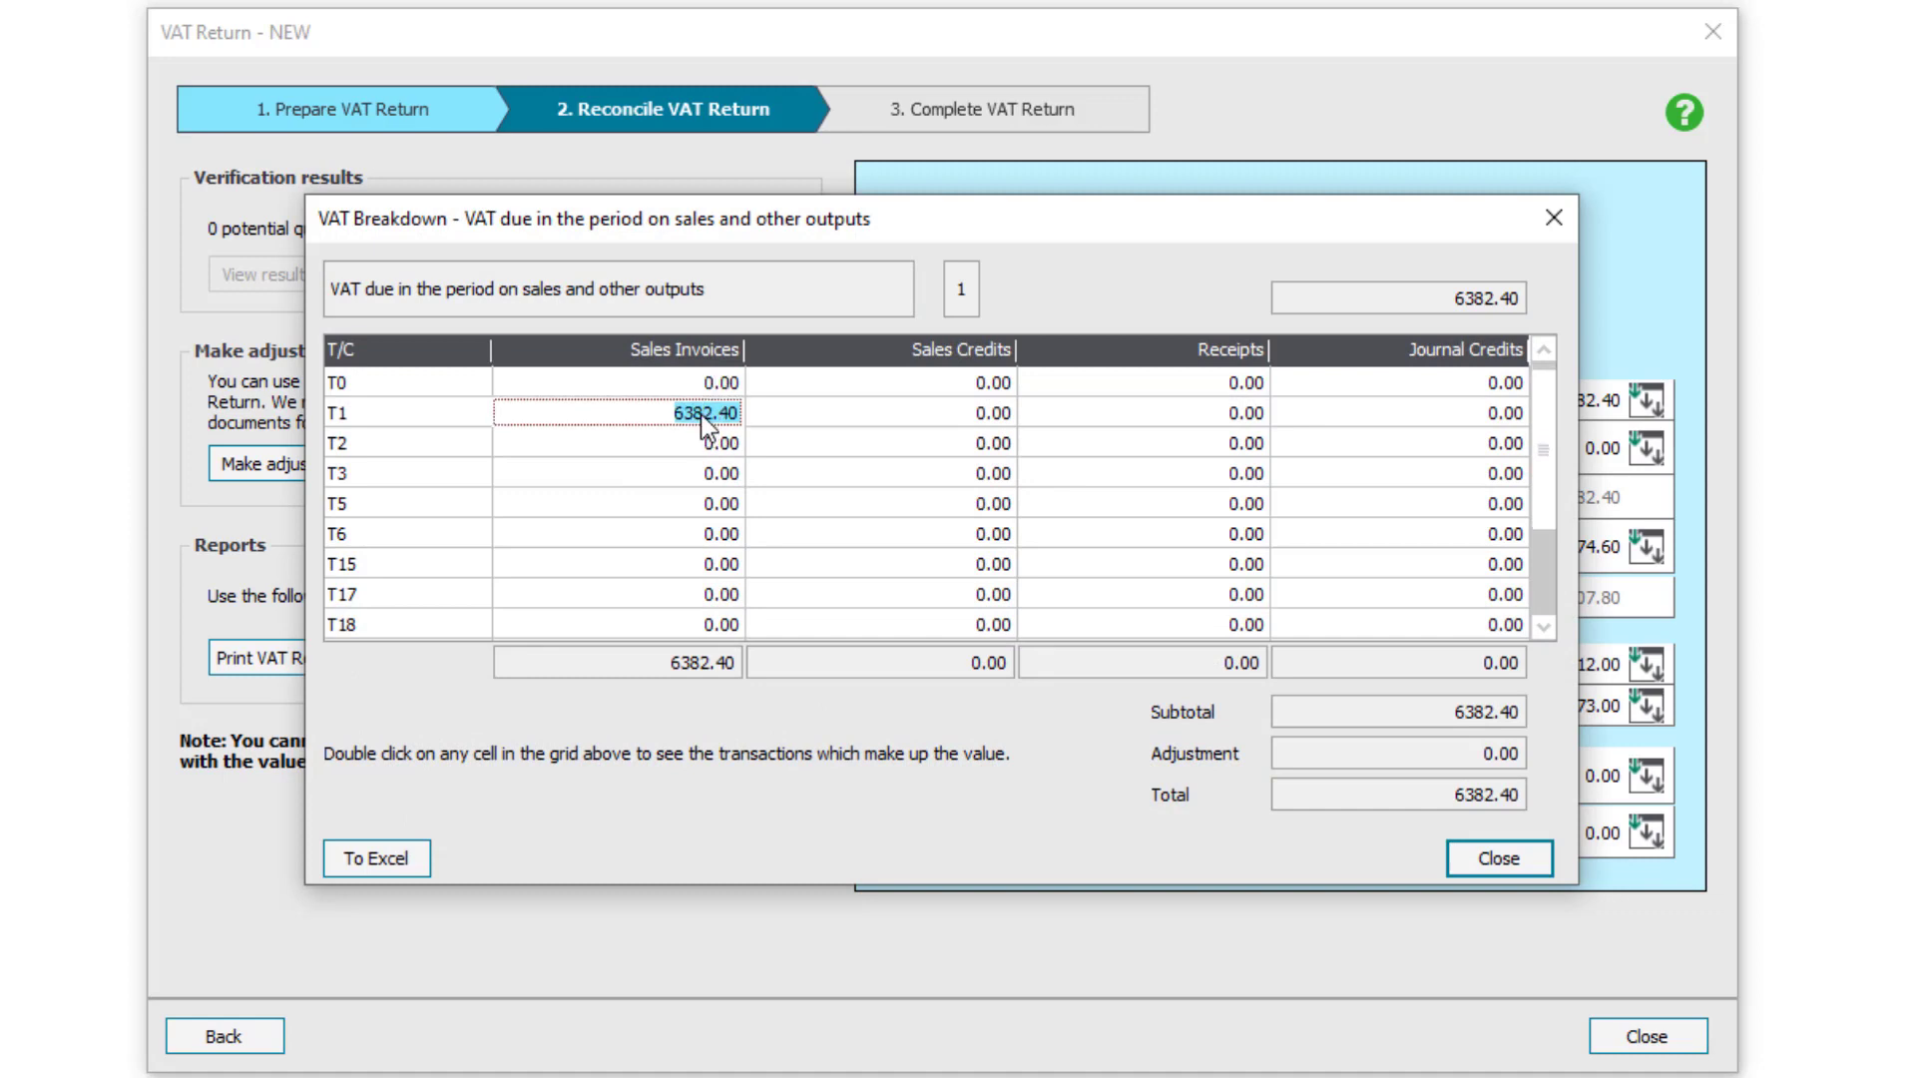
double_click(700, 415)
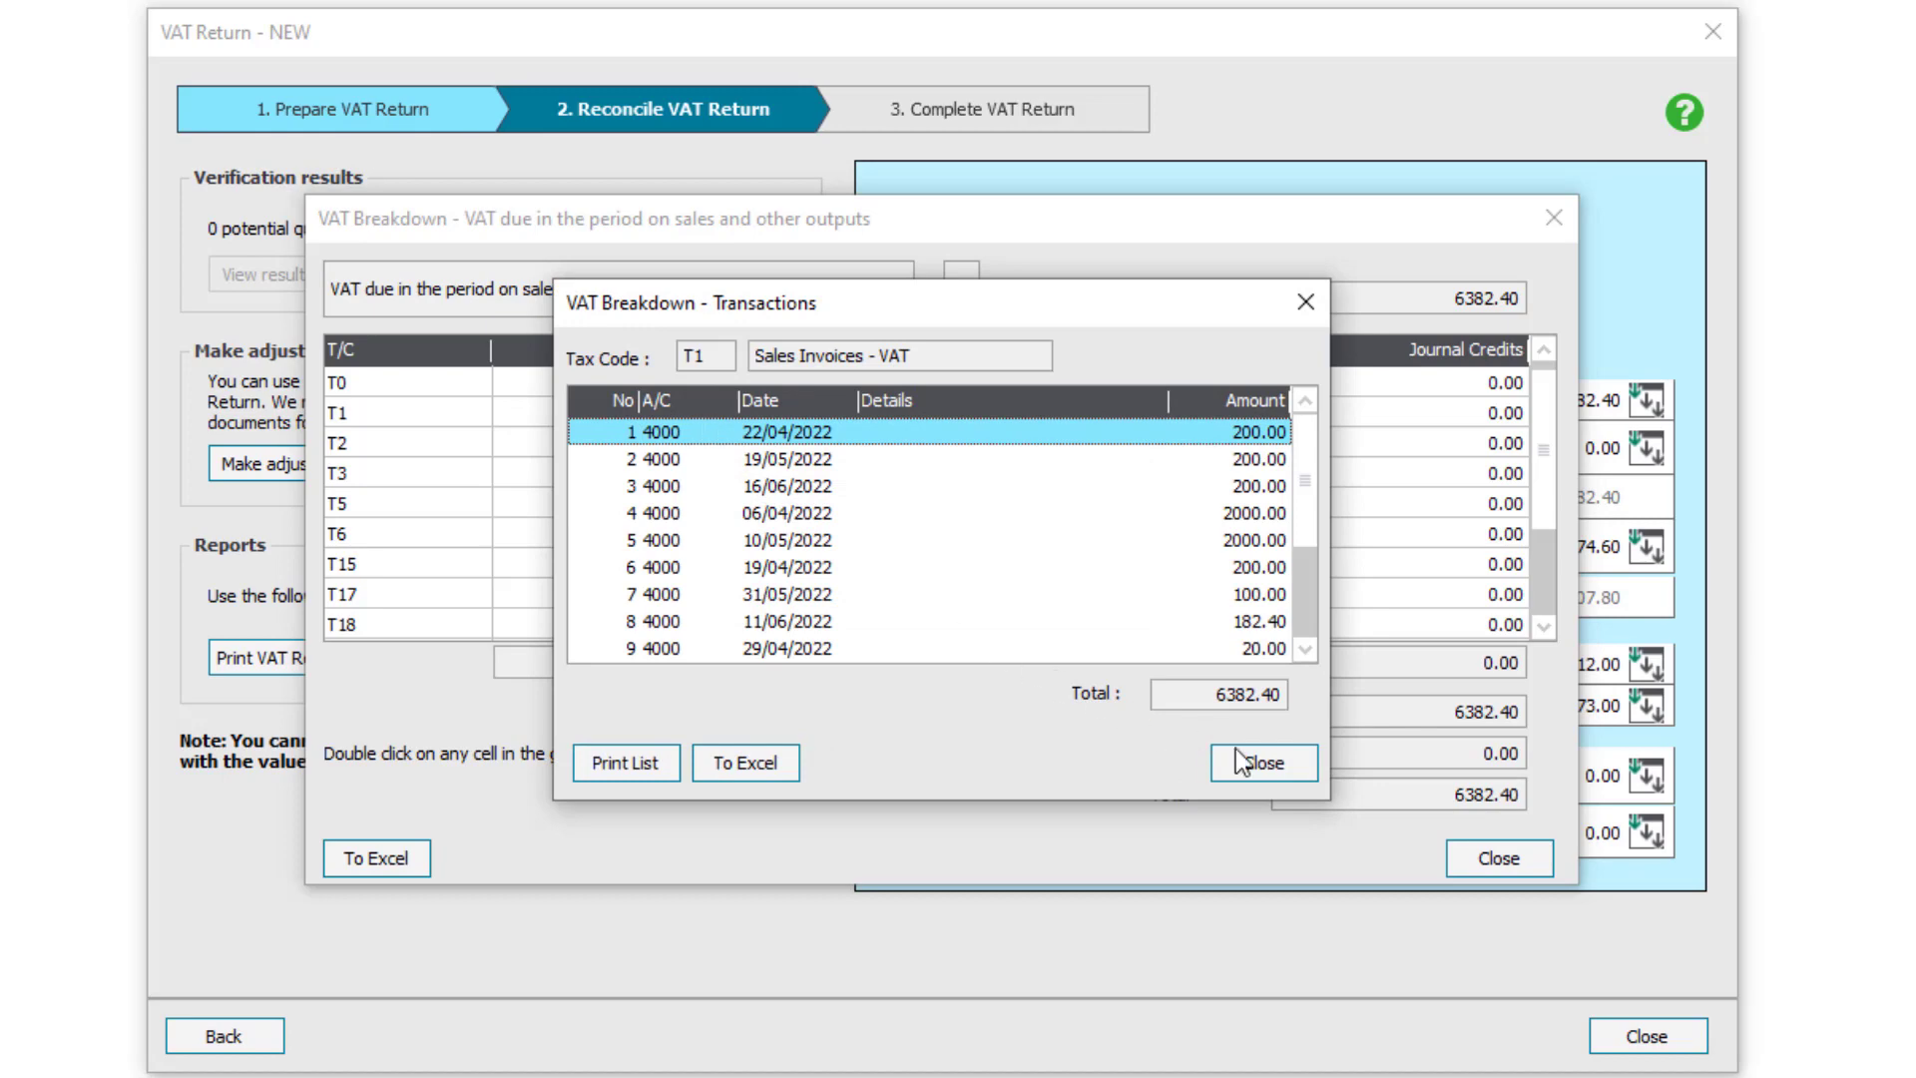
click(1284, 762)
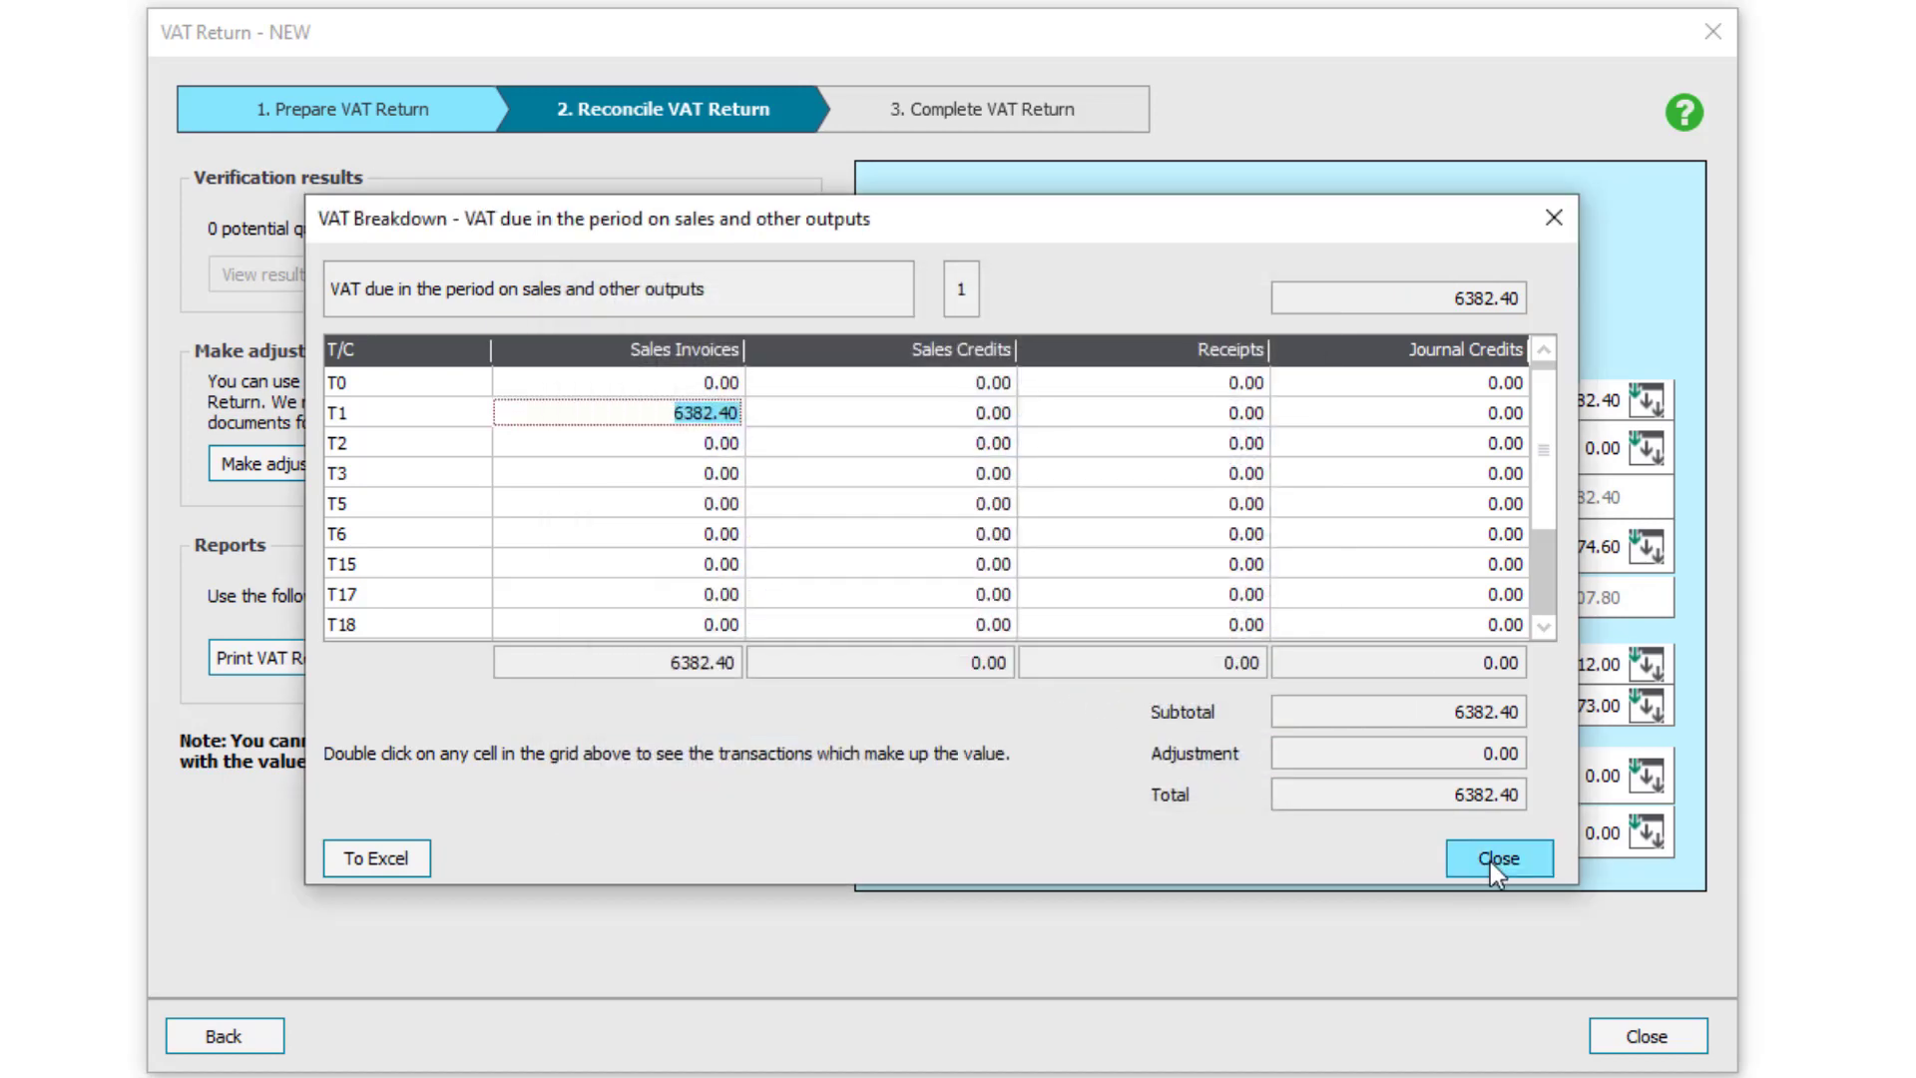
click(1491, 860)
click(290, 463)
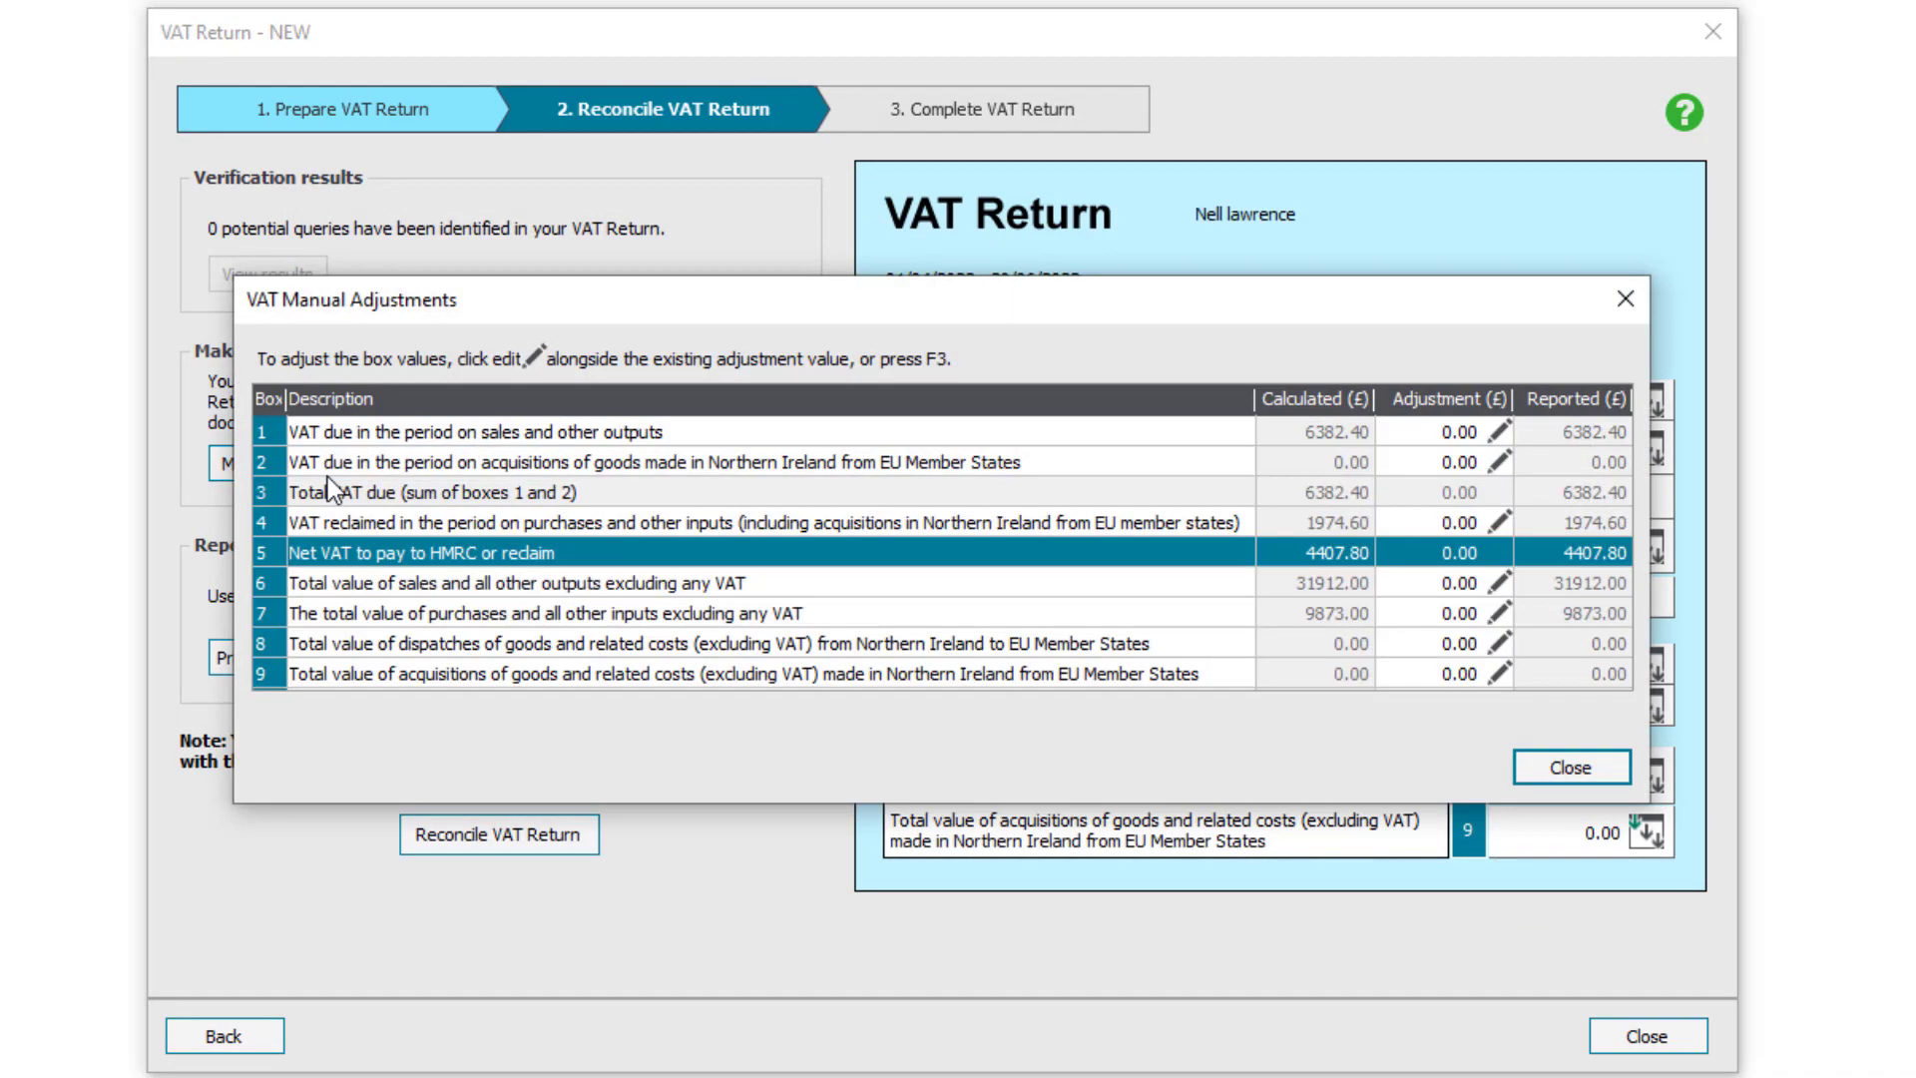
click(1439, 431)
click(1439, 431)
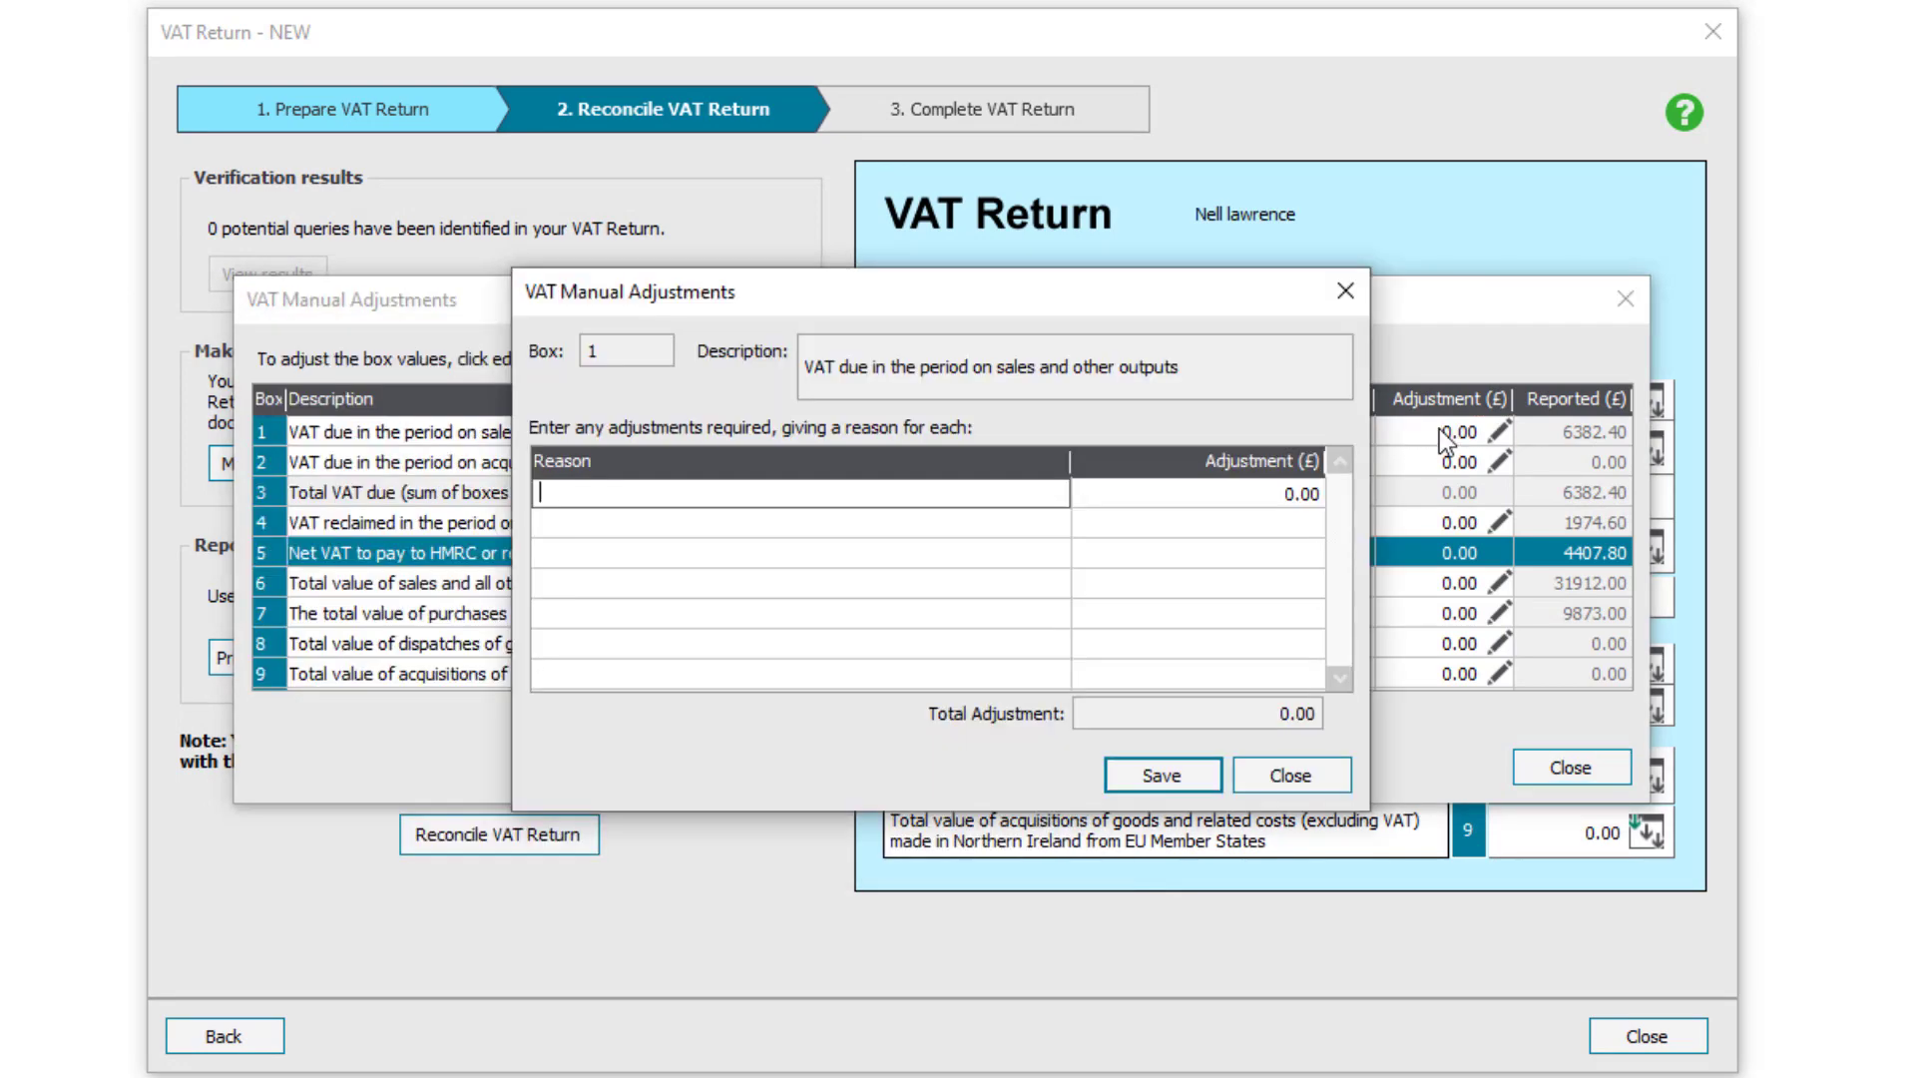
click(1248, 786)
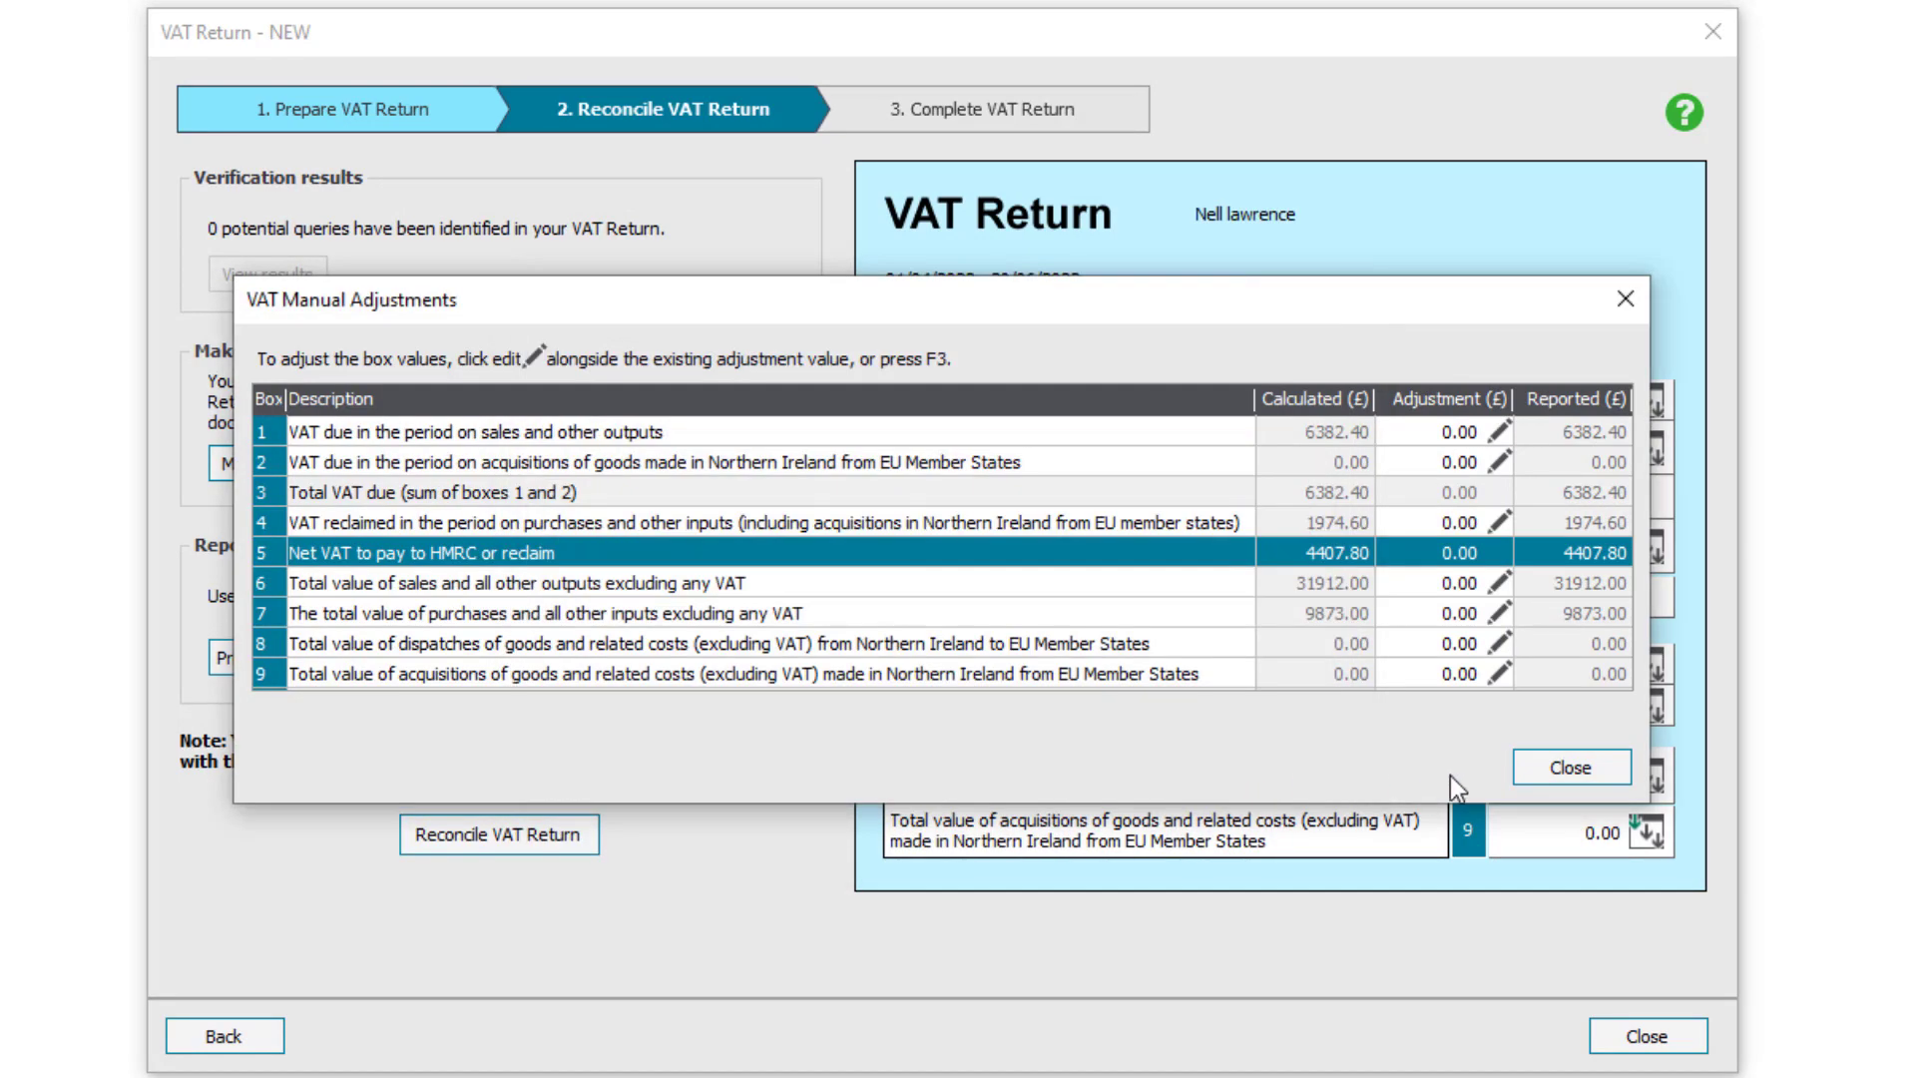
click(1557, 767)
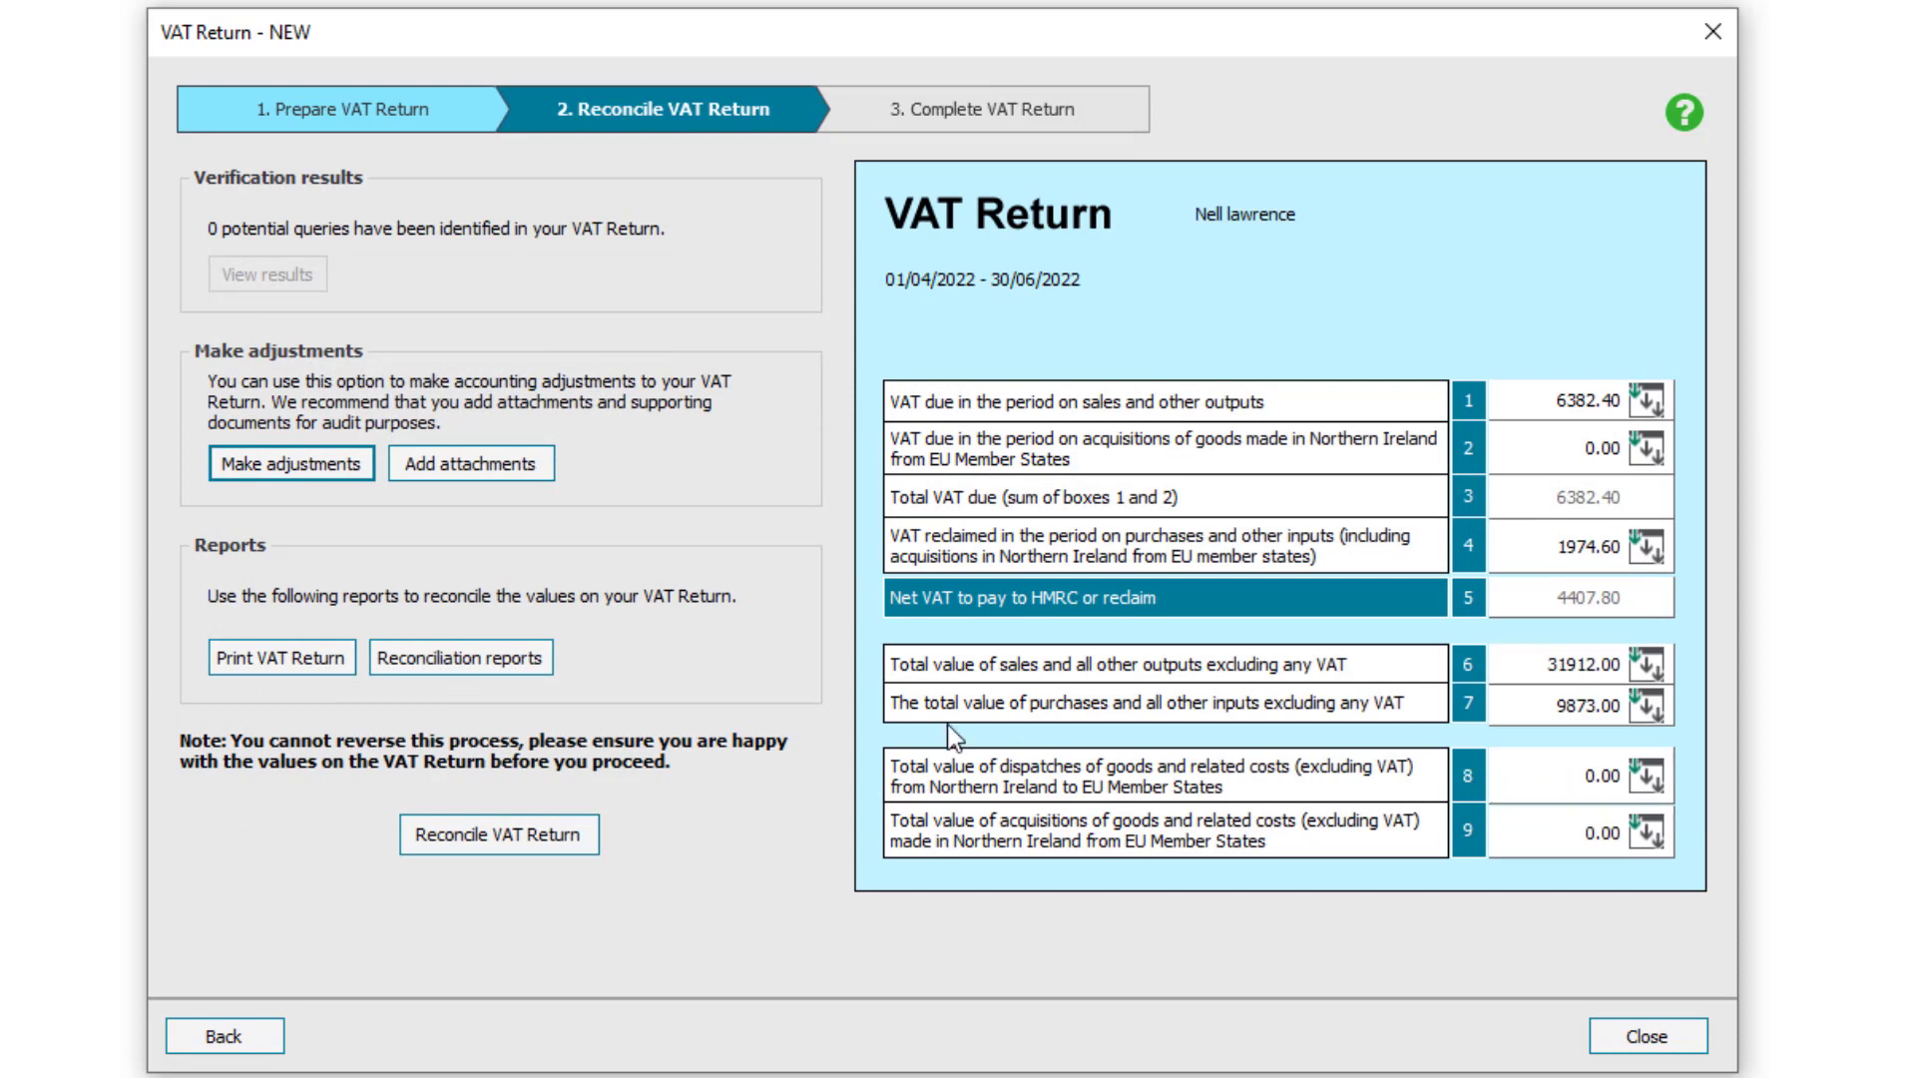
Skip printing the return, then reconcile it, flagging its transactions as VAT reconciled
click(322, 656)
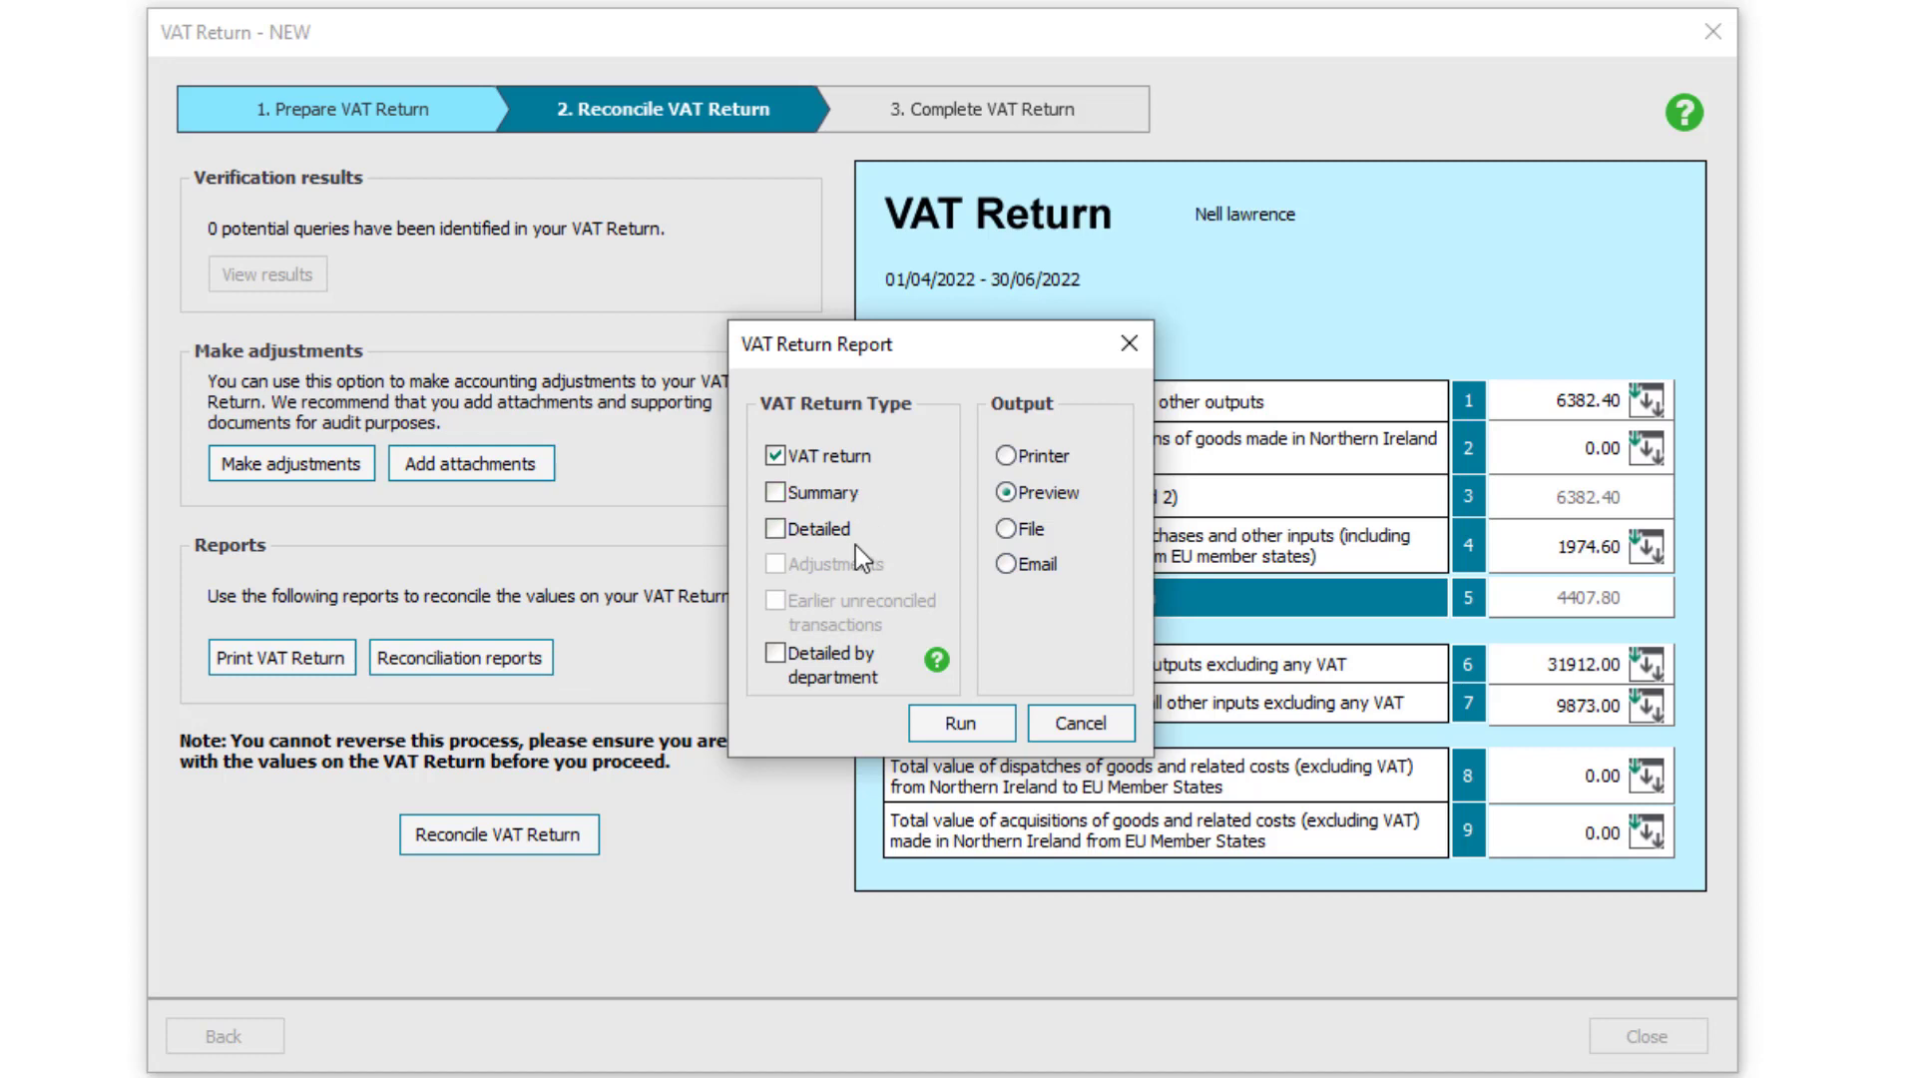
click(1055, 724)
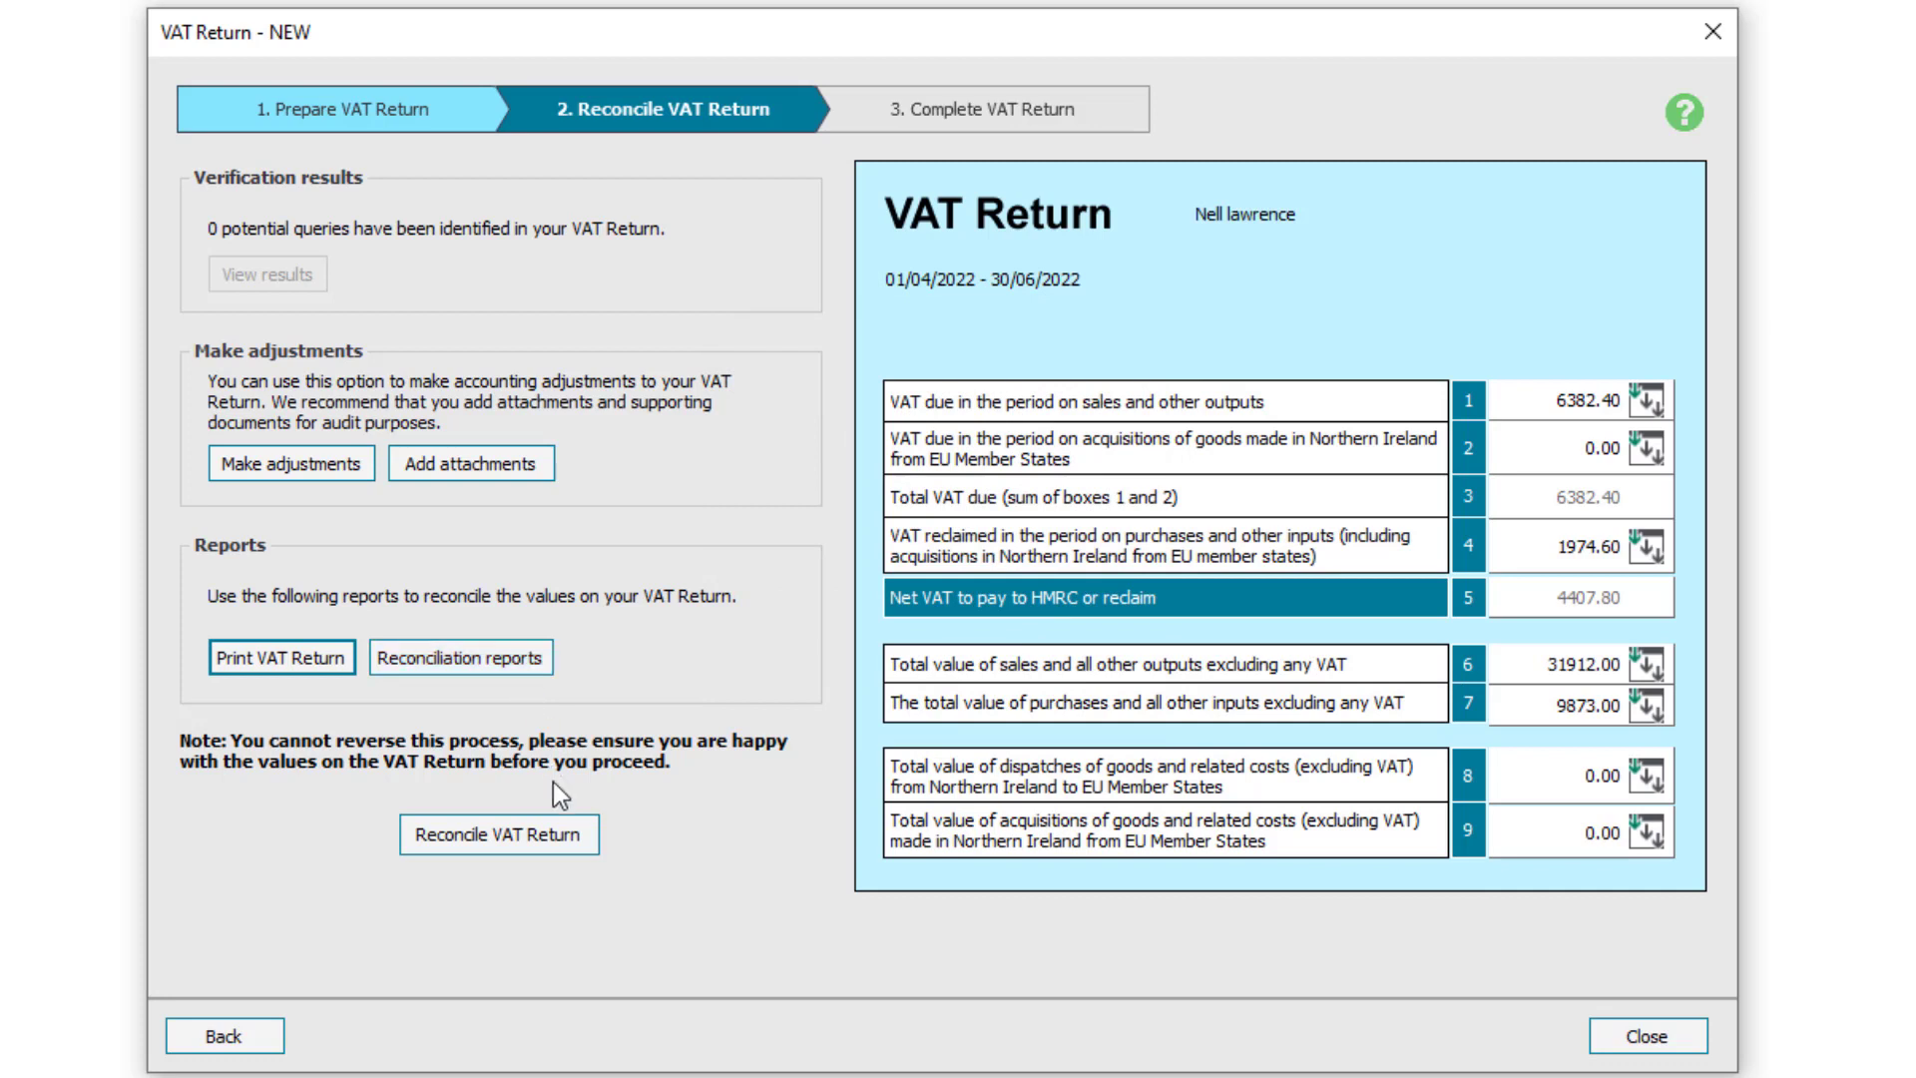
click(523, 844)
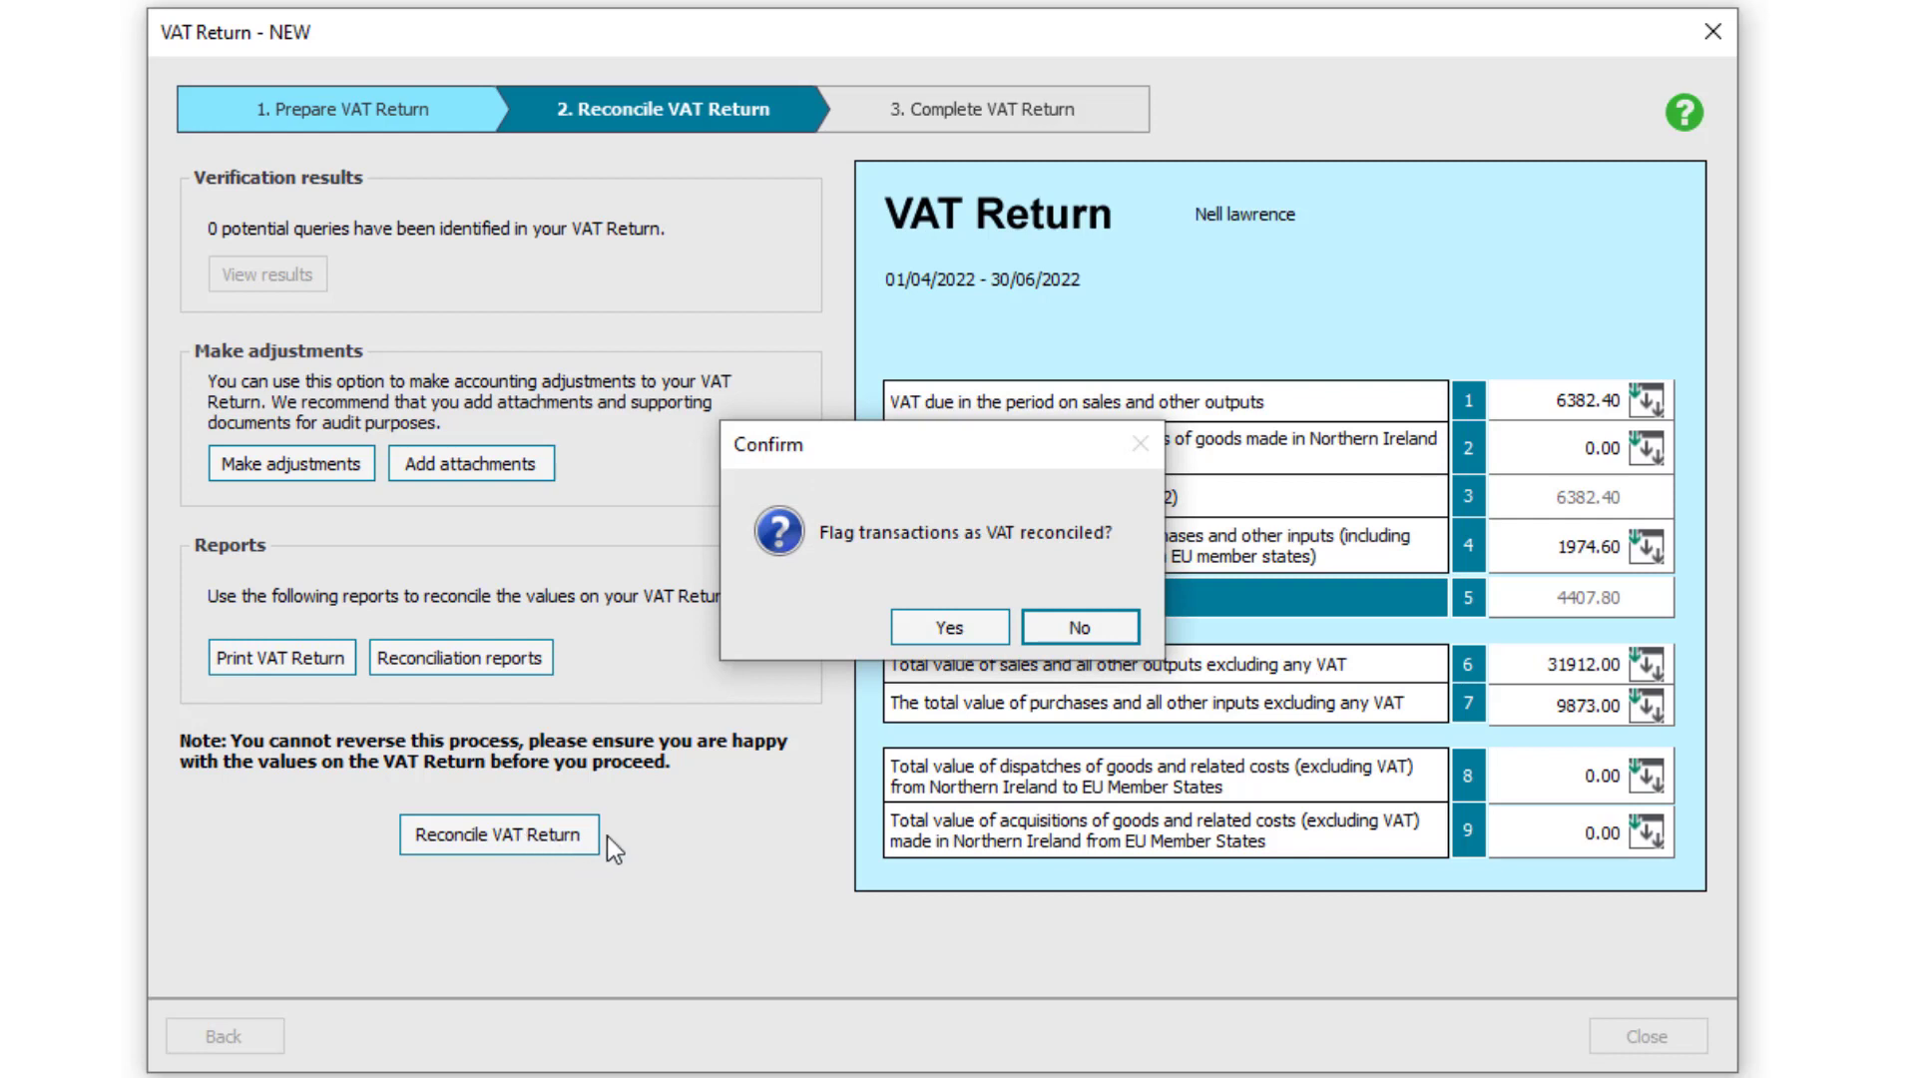
click(950, 629)
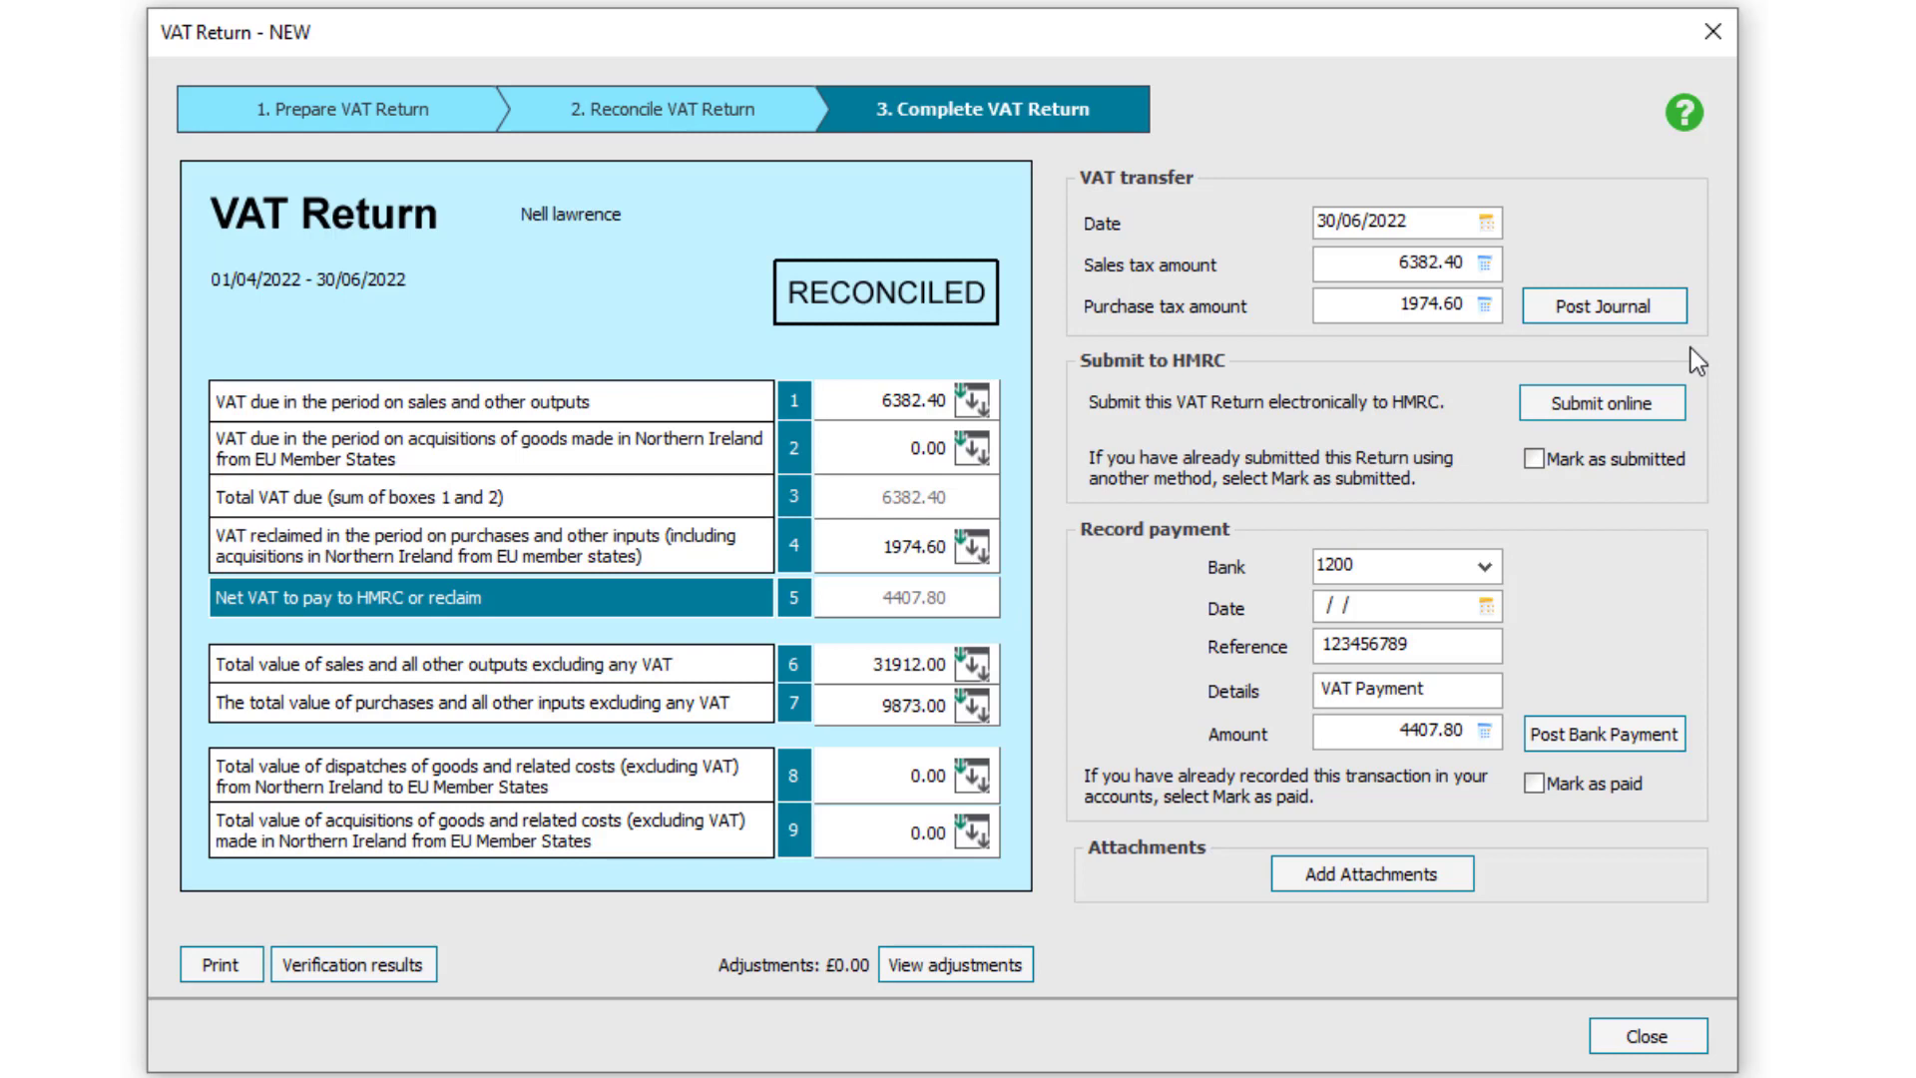
Post the VAT transfer journal for 6382.40 sales tax and 1974.60 purchase tax
click(1639, 313)
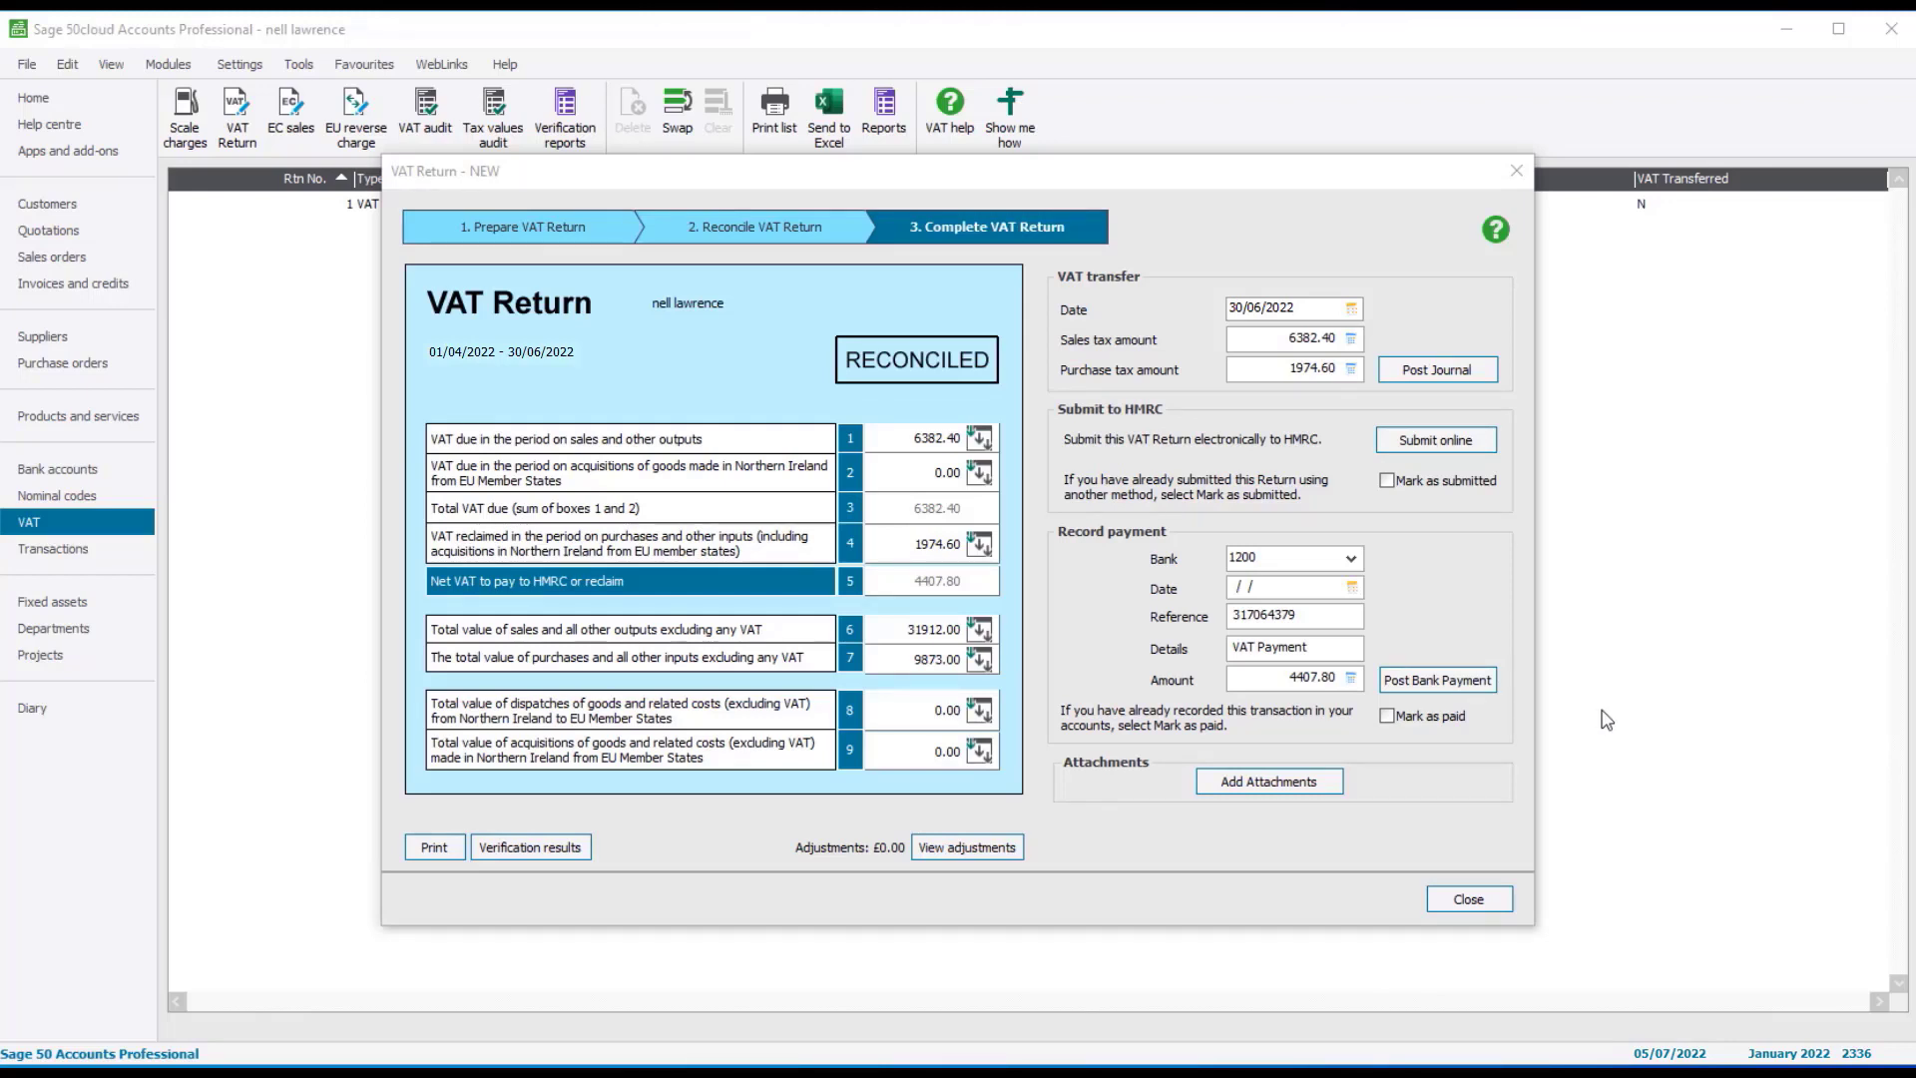
Begin the online submission, pass the welcome page and accept the company details
click(1424, 457)
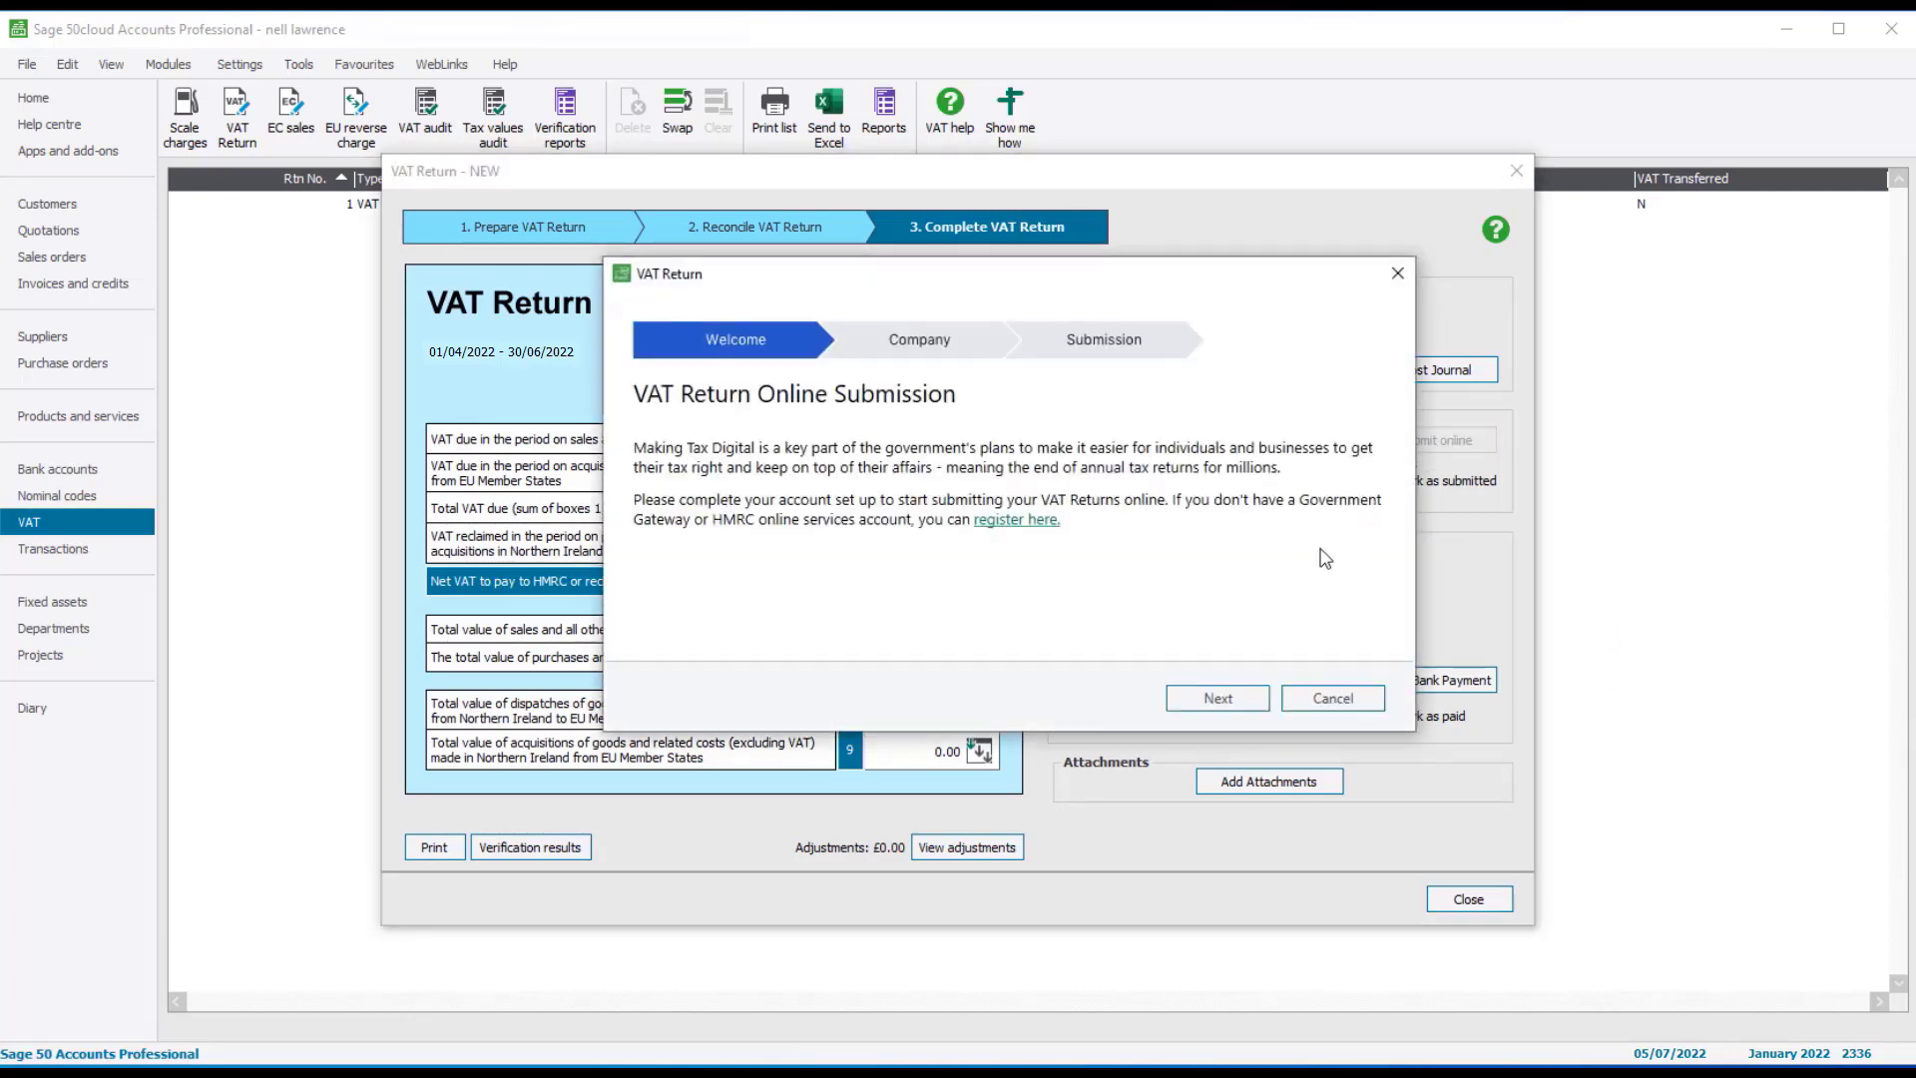
click(1212, 699)
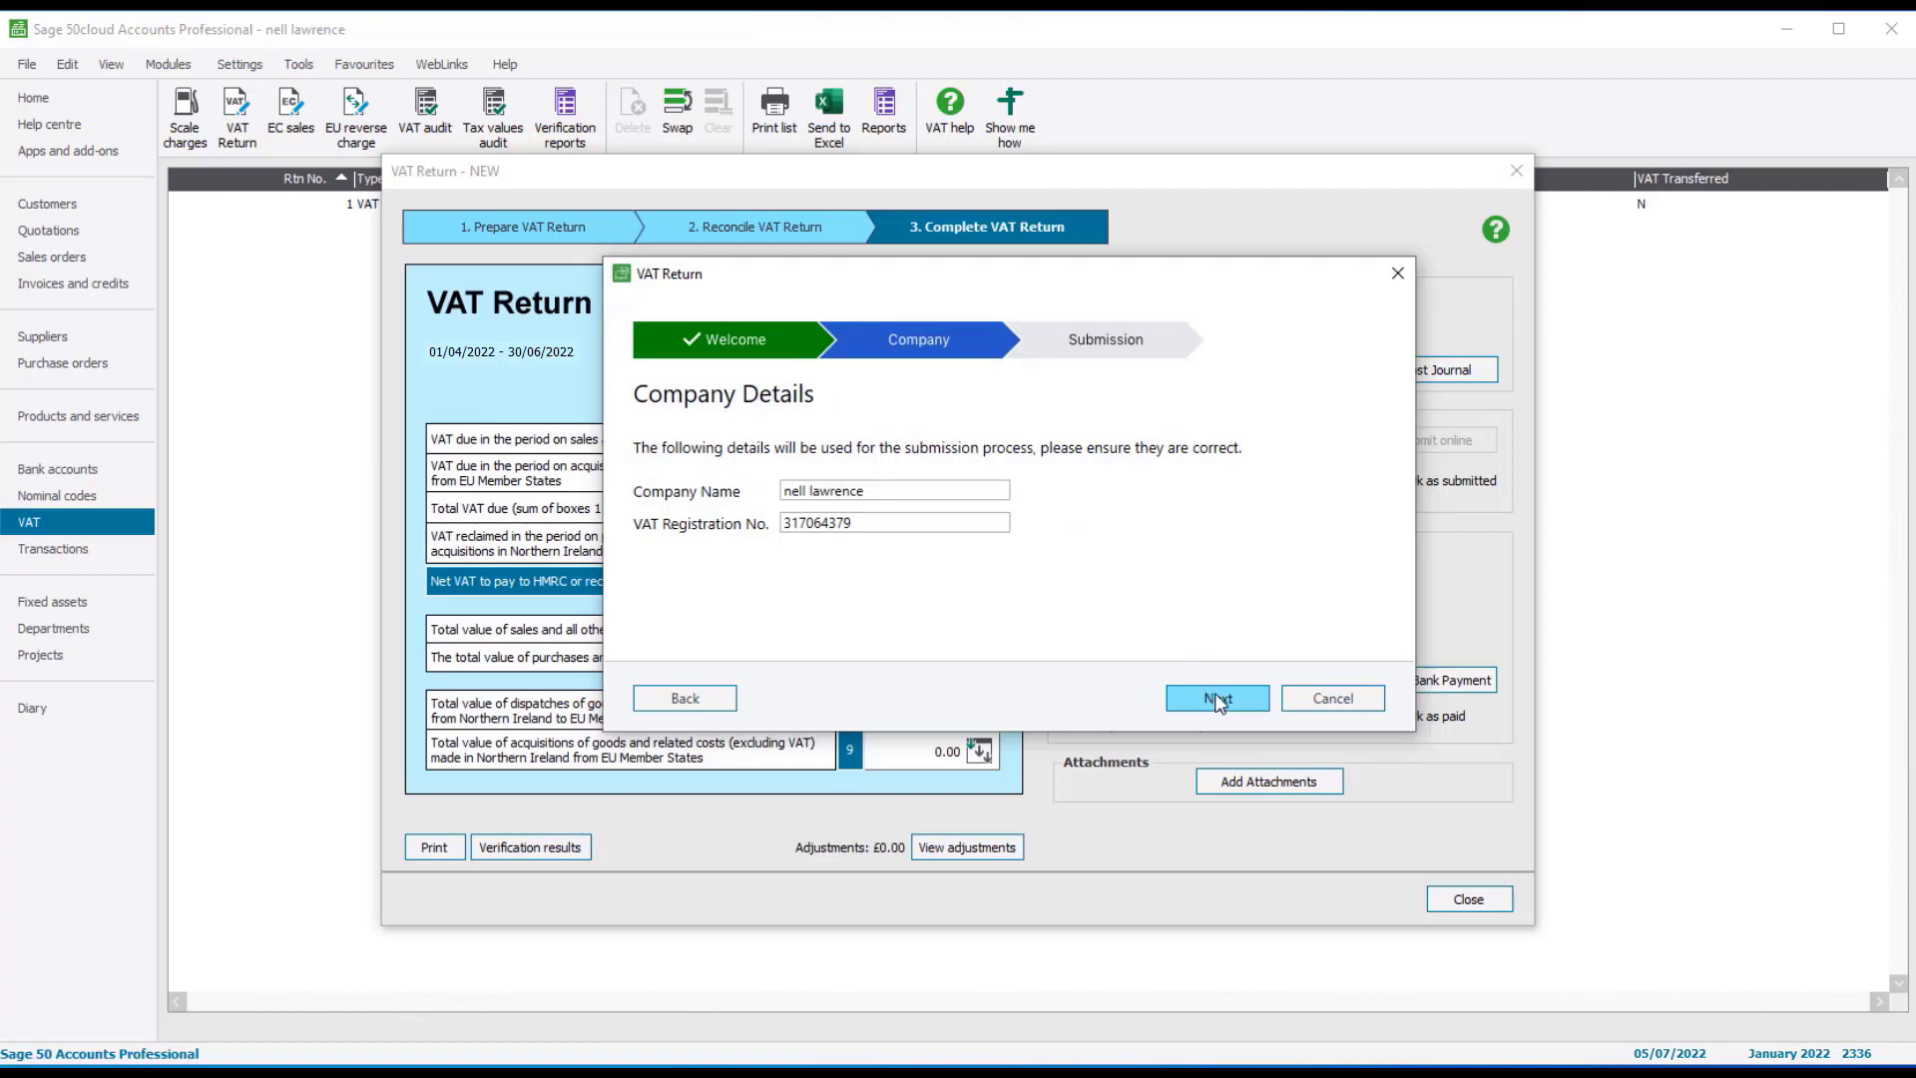
click(1217, 698)
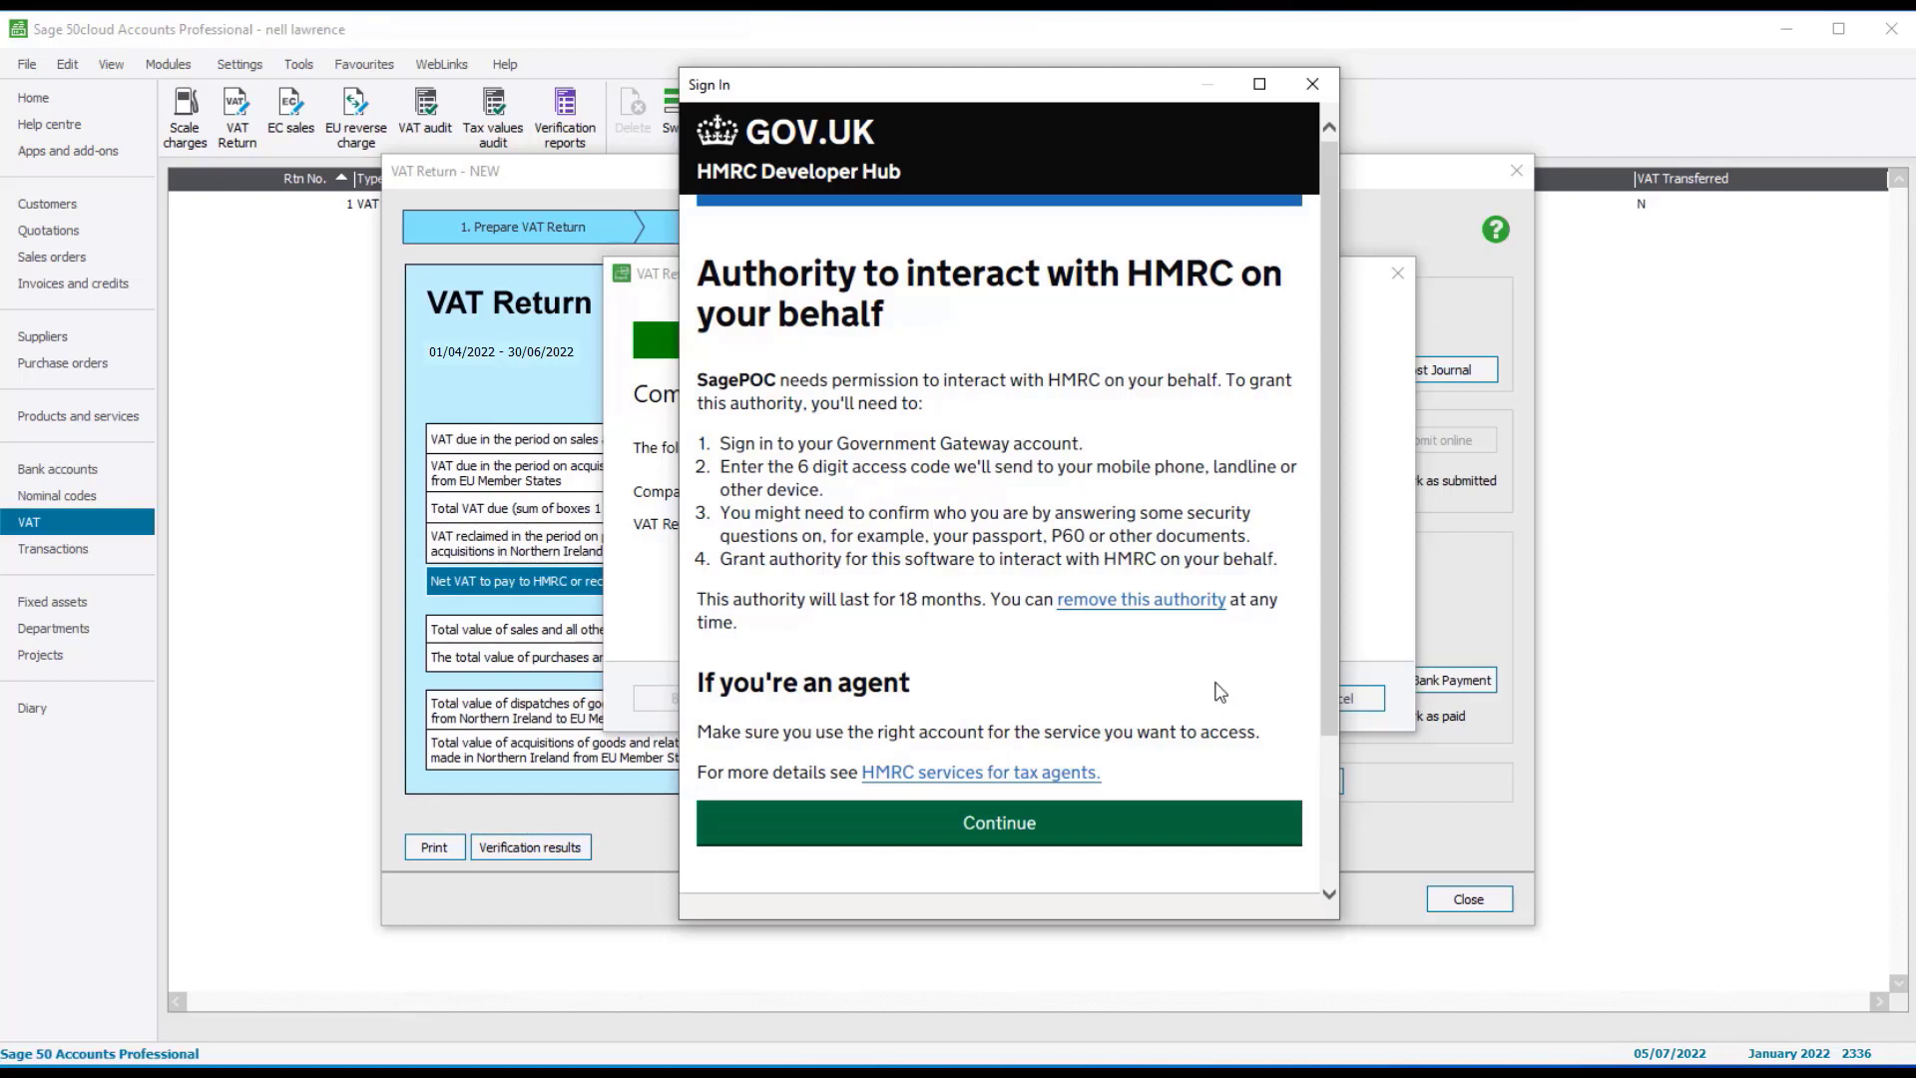
Sign in to HMRC with the test User ID and password, then grant the software authority
click(1193, 822)
click(1107, 378)
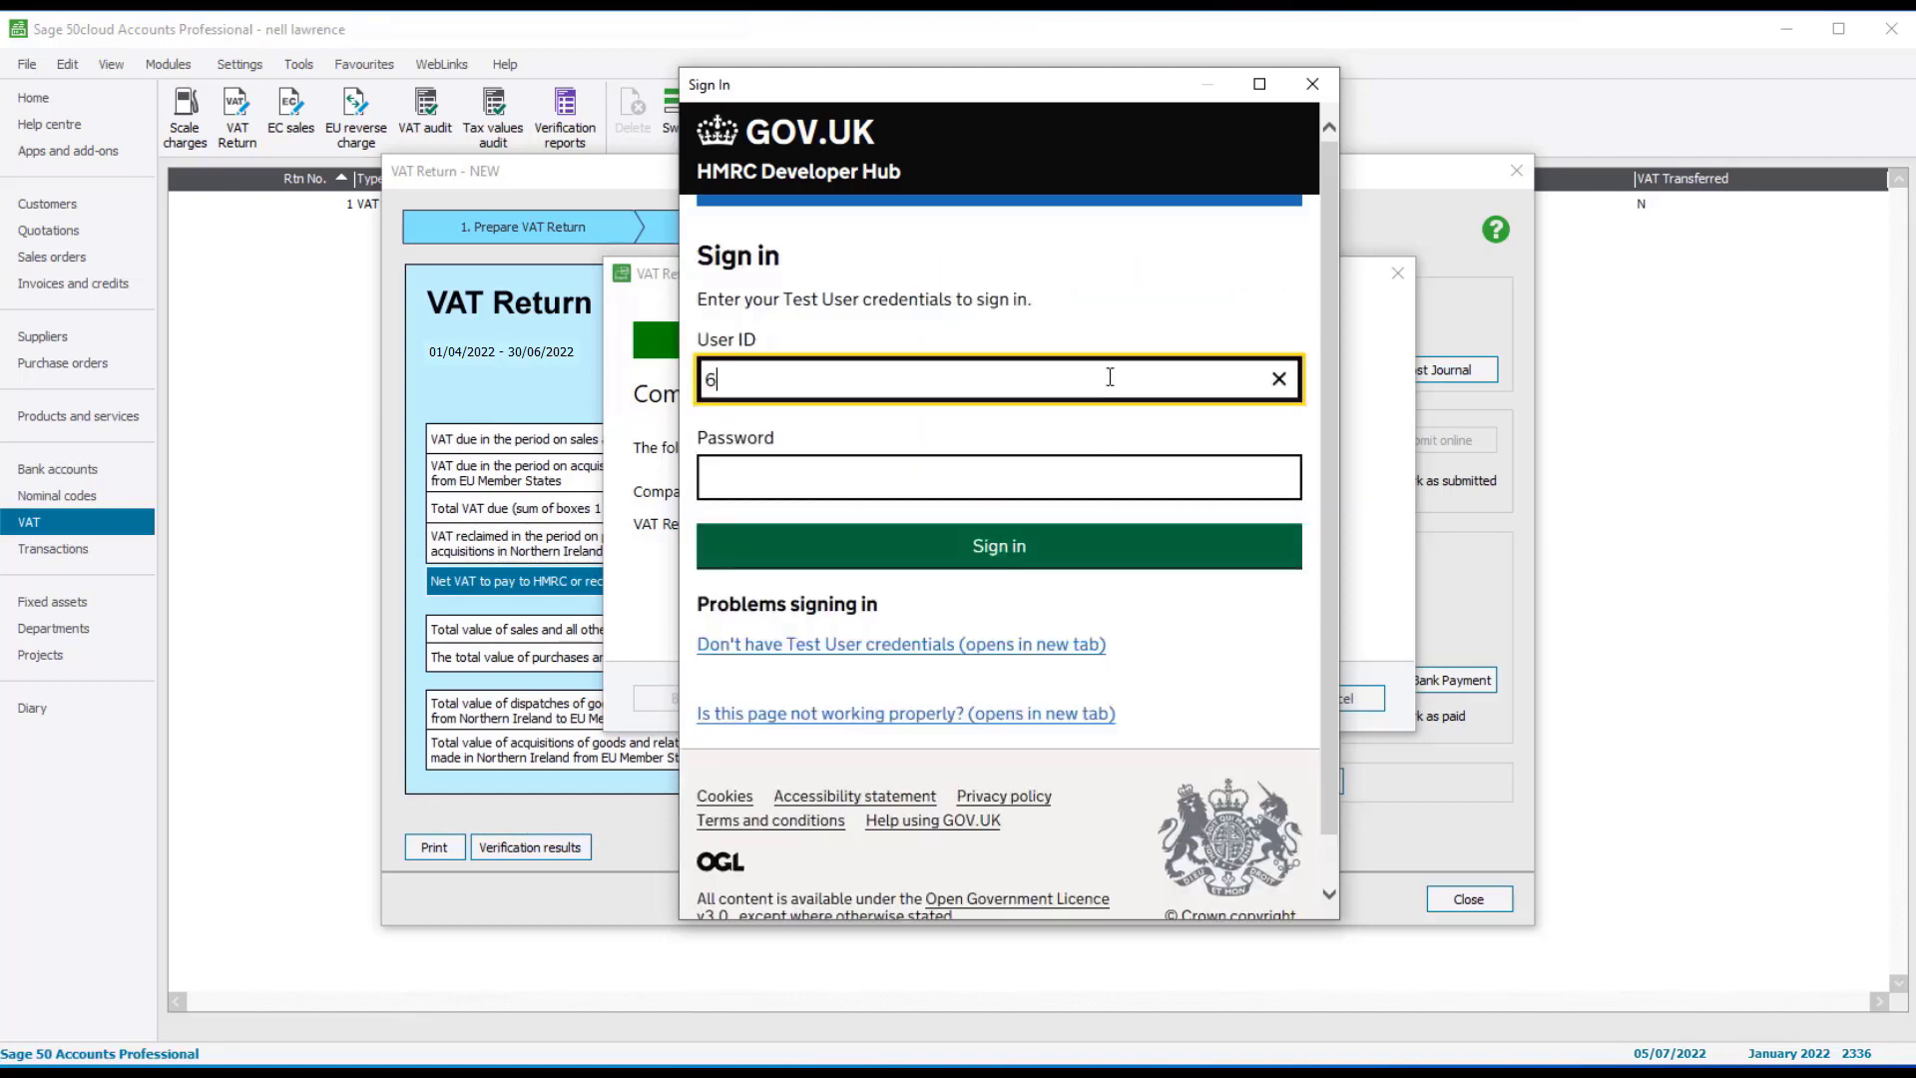
click(992, 471)
text(•••)
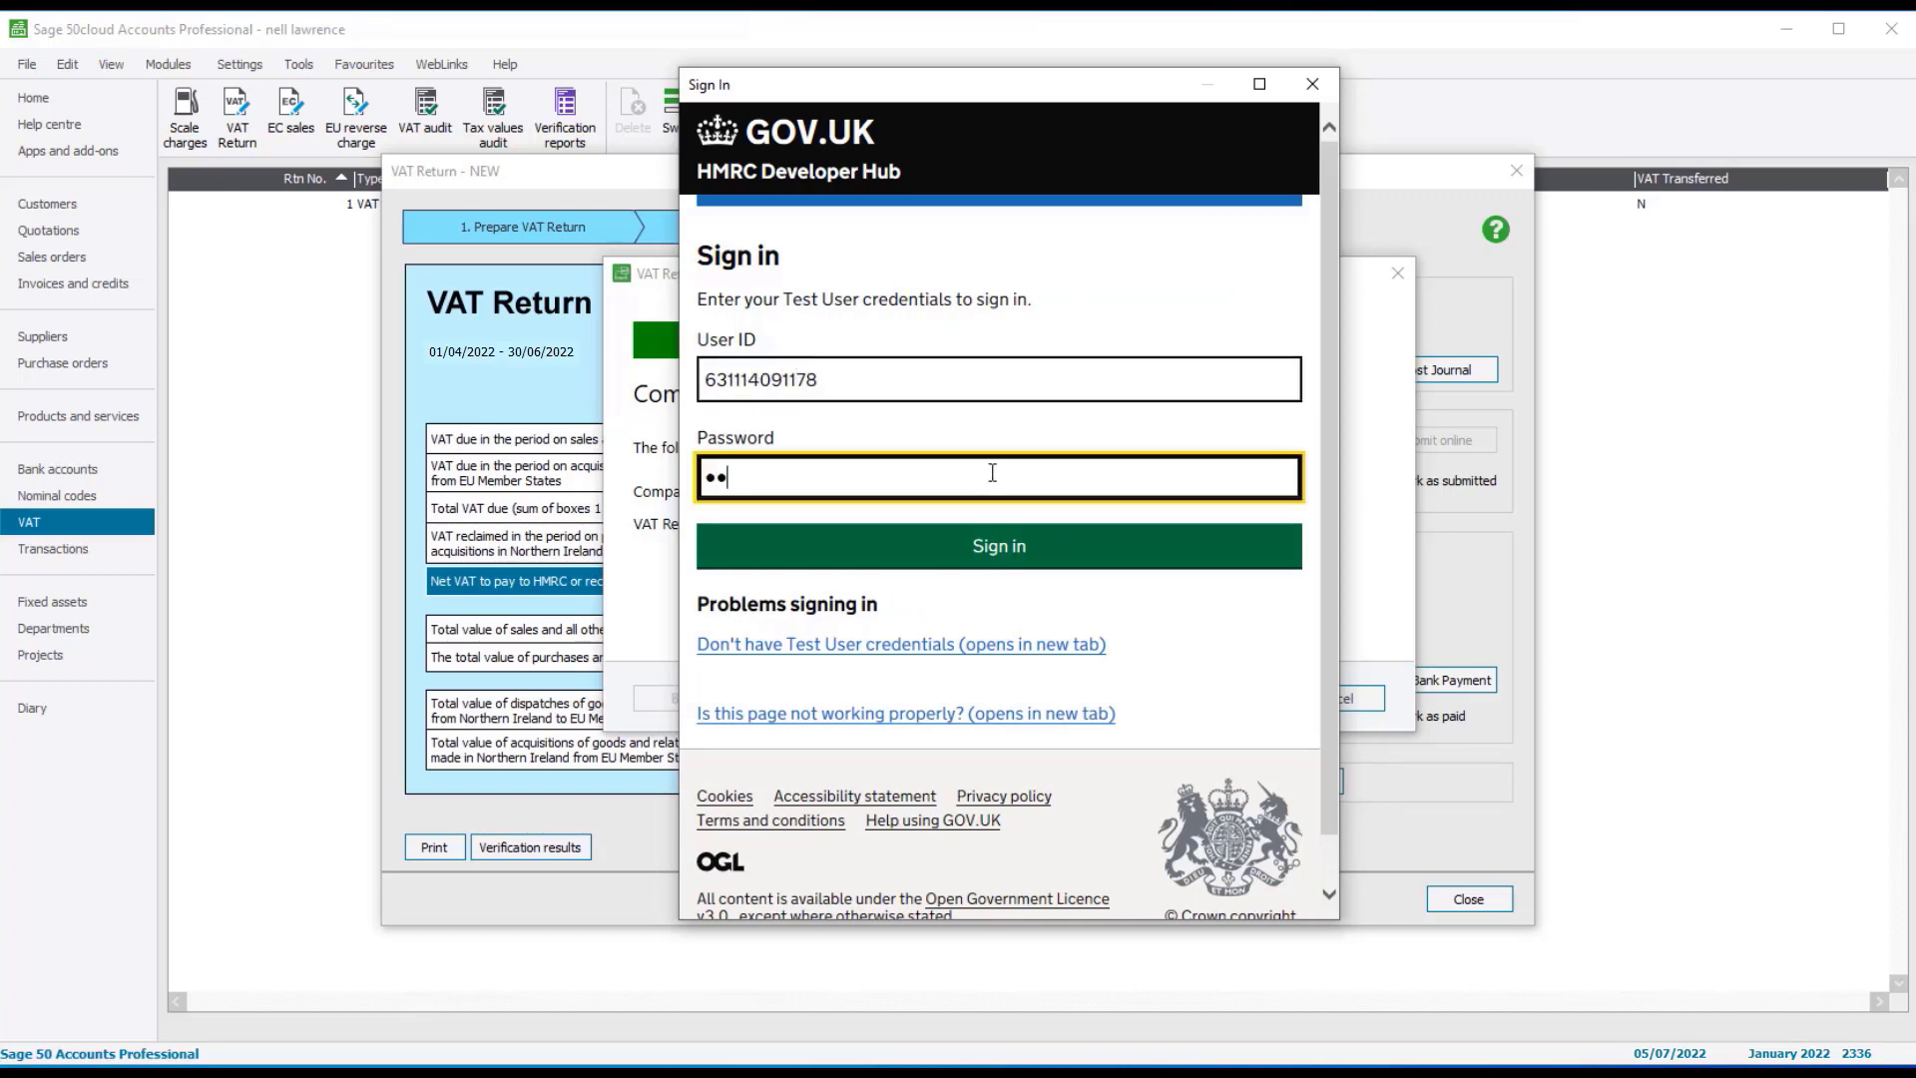
text(•••••••••)
click(1014, 546)
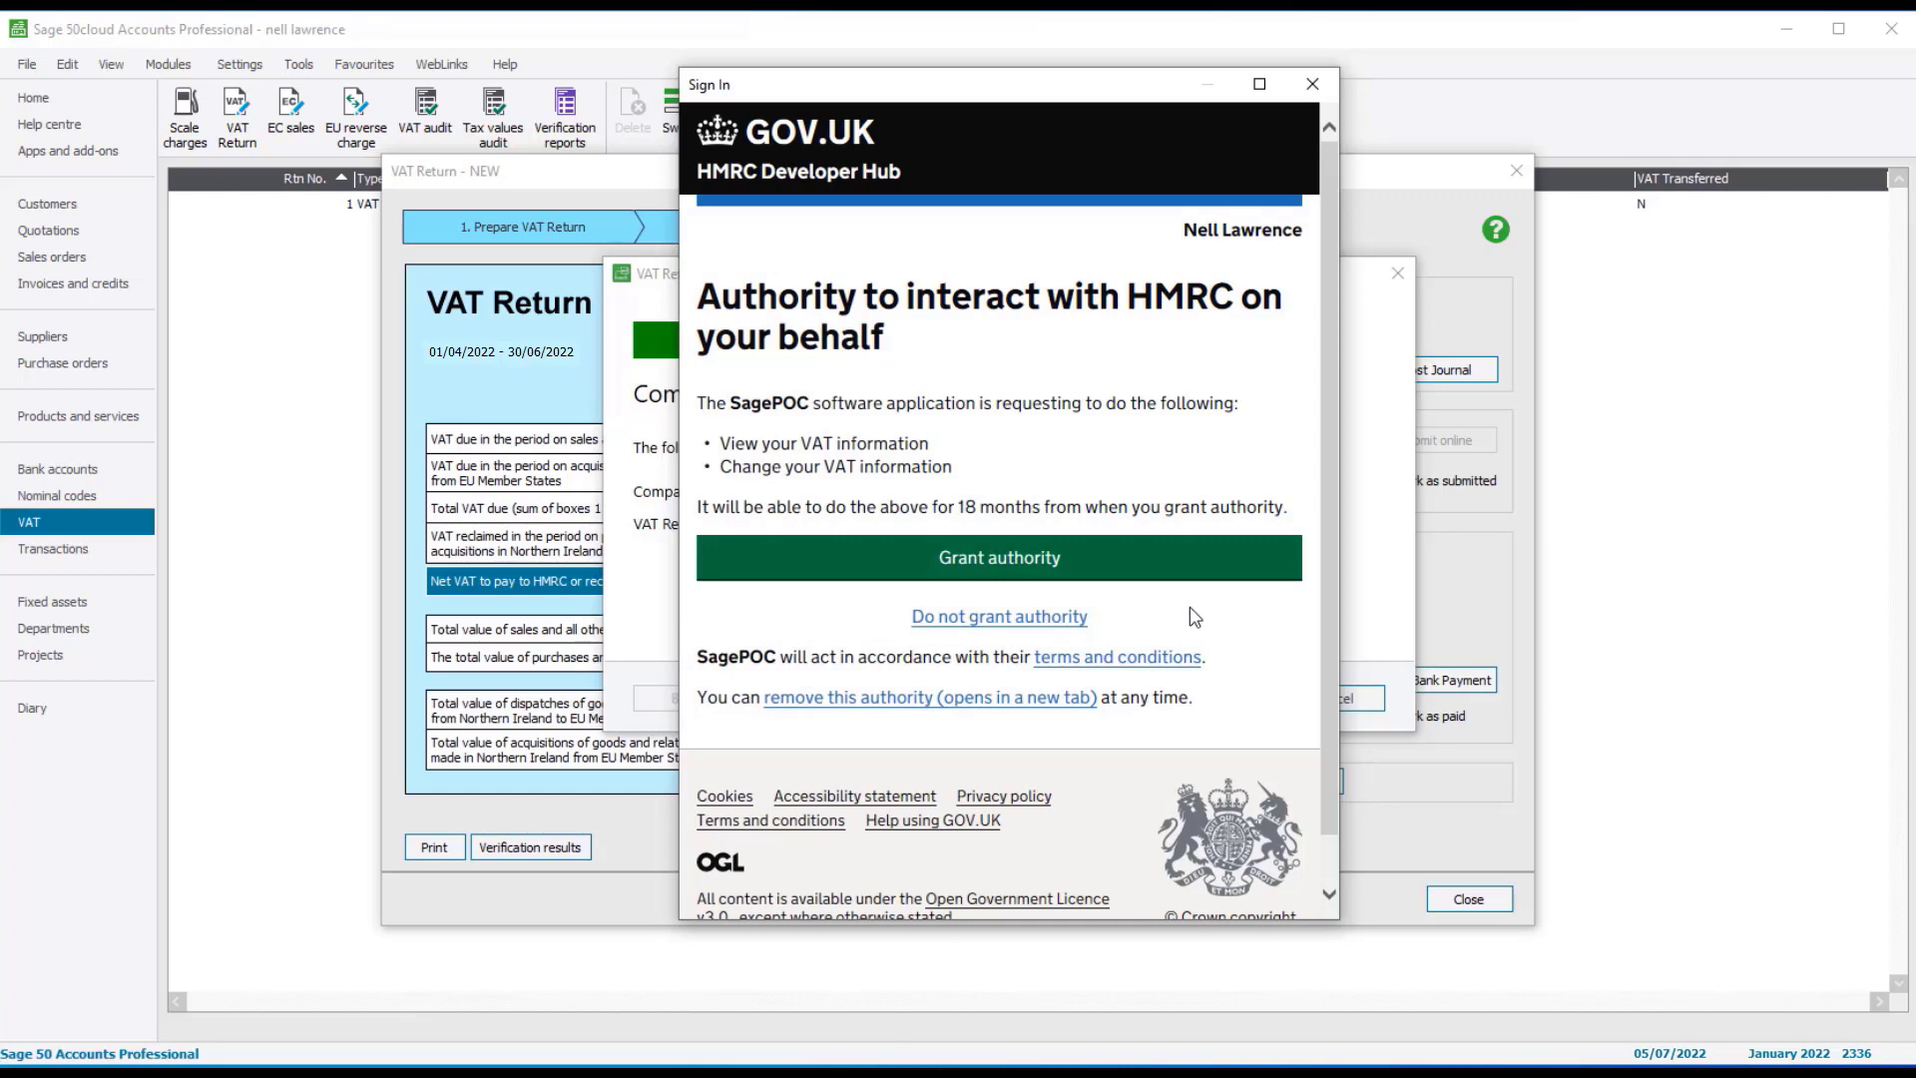
click(1167, 569)
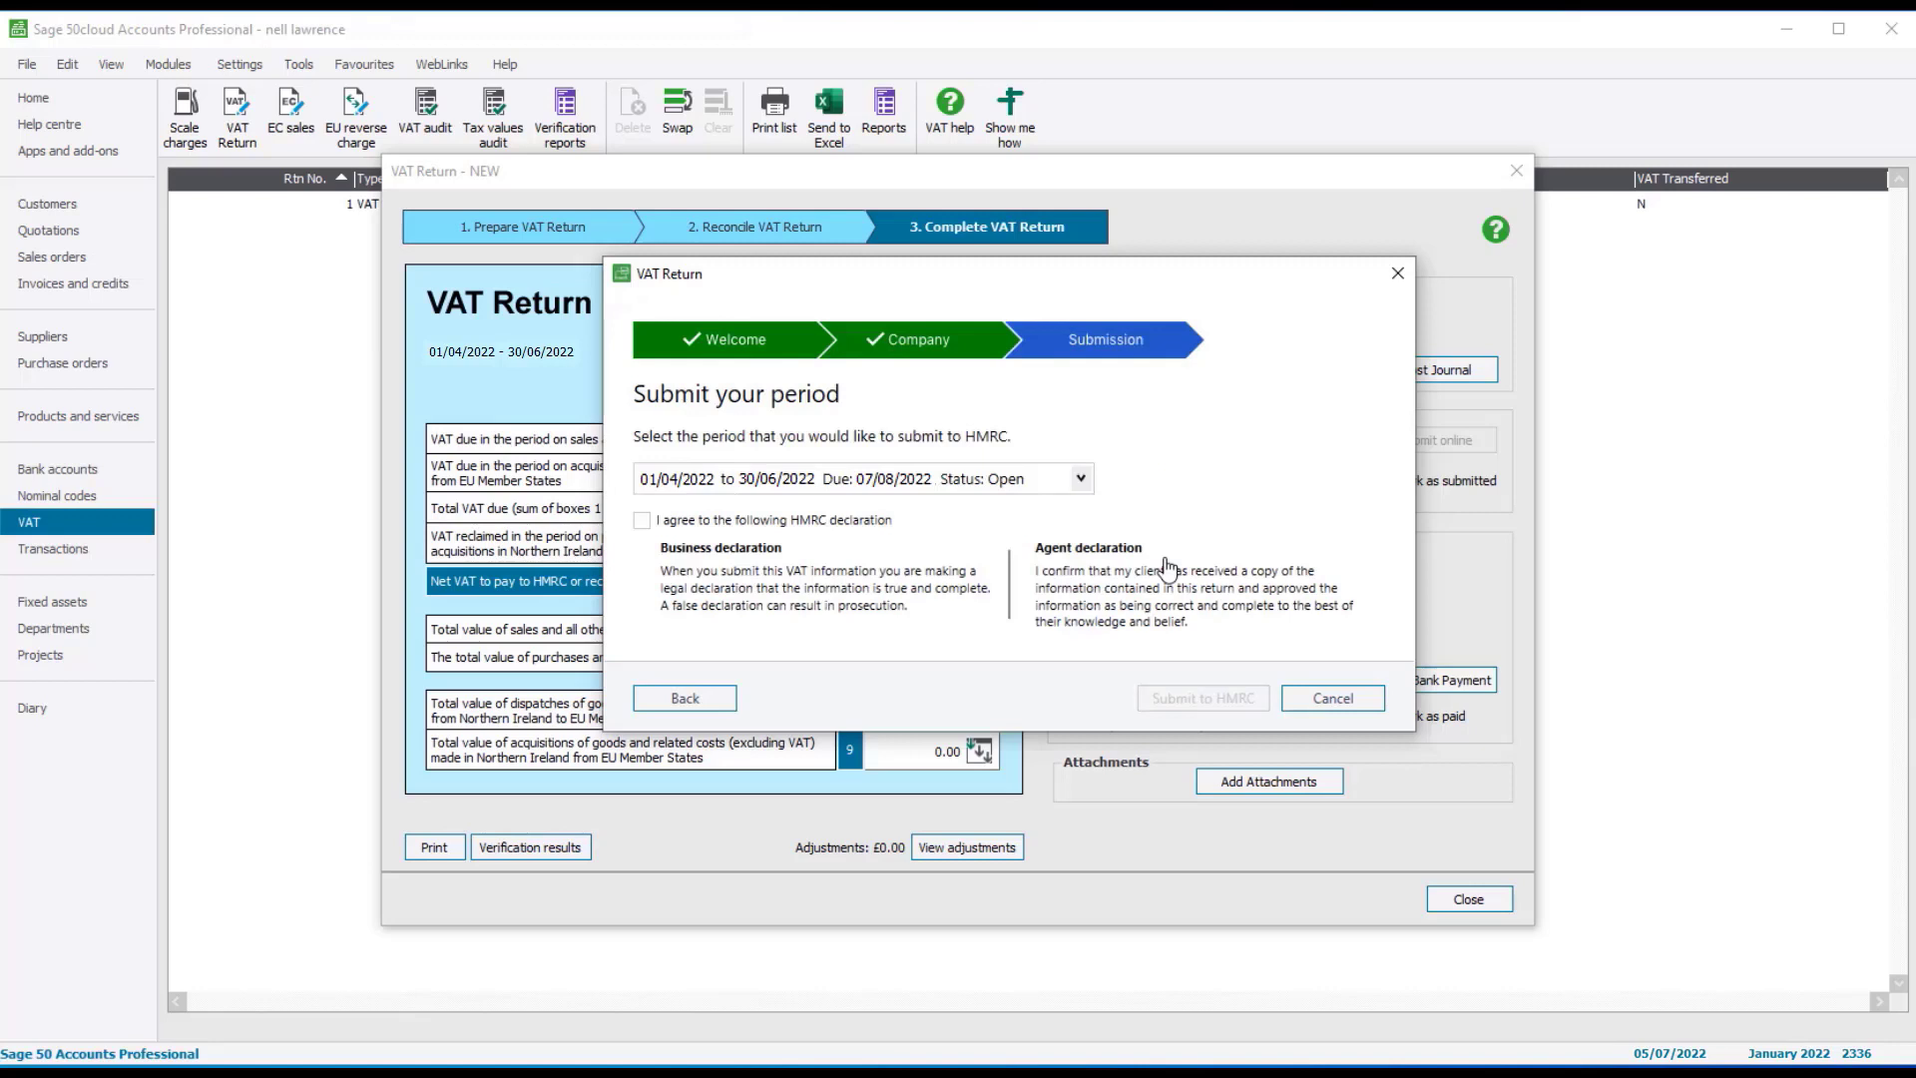
Agree to the HMRC declaration, submit the April–June 2022 period, and close the success message
click(642, 523)
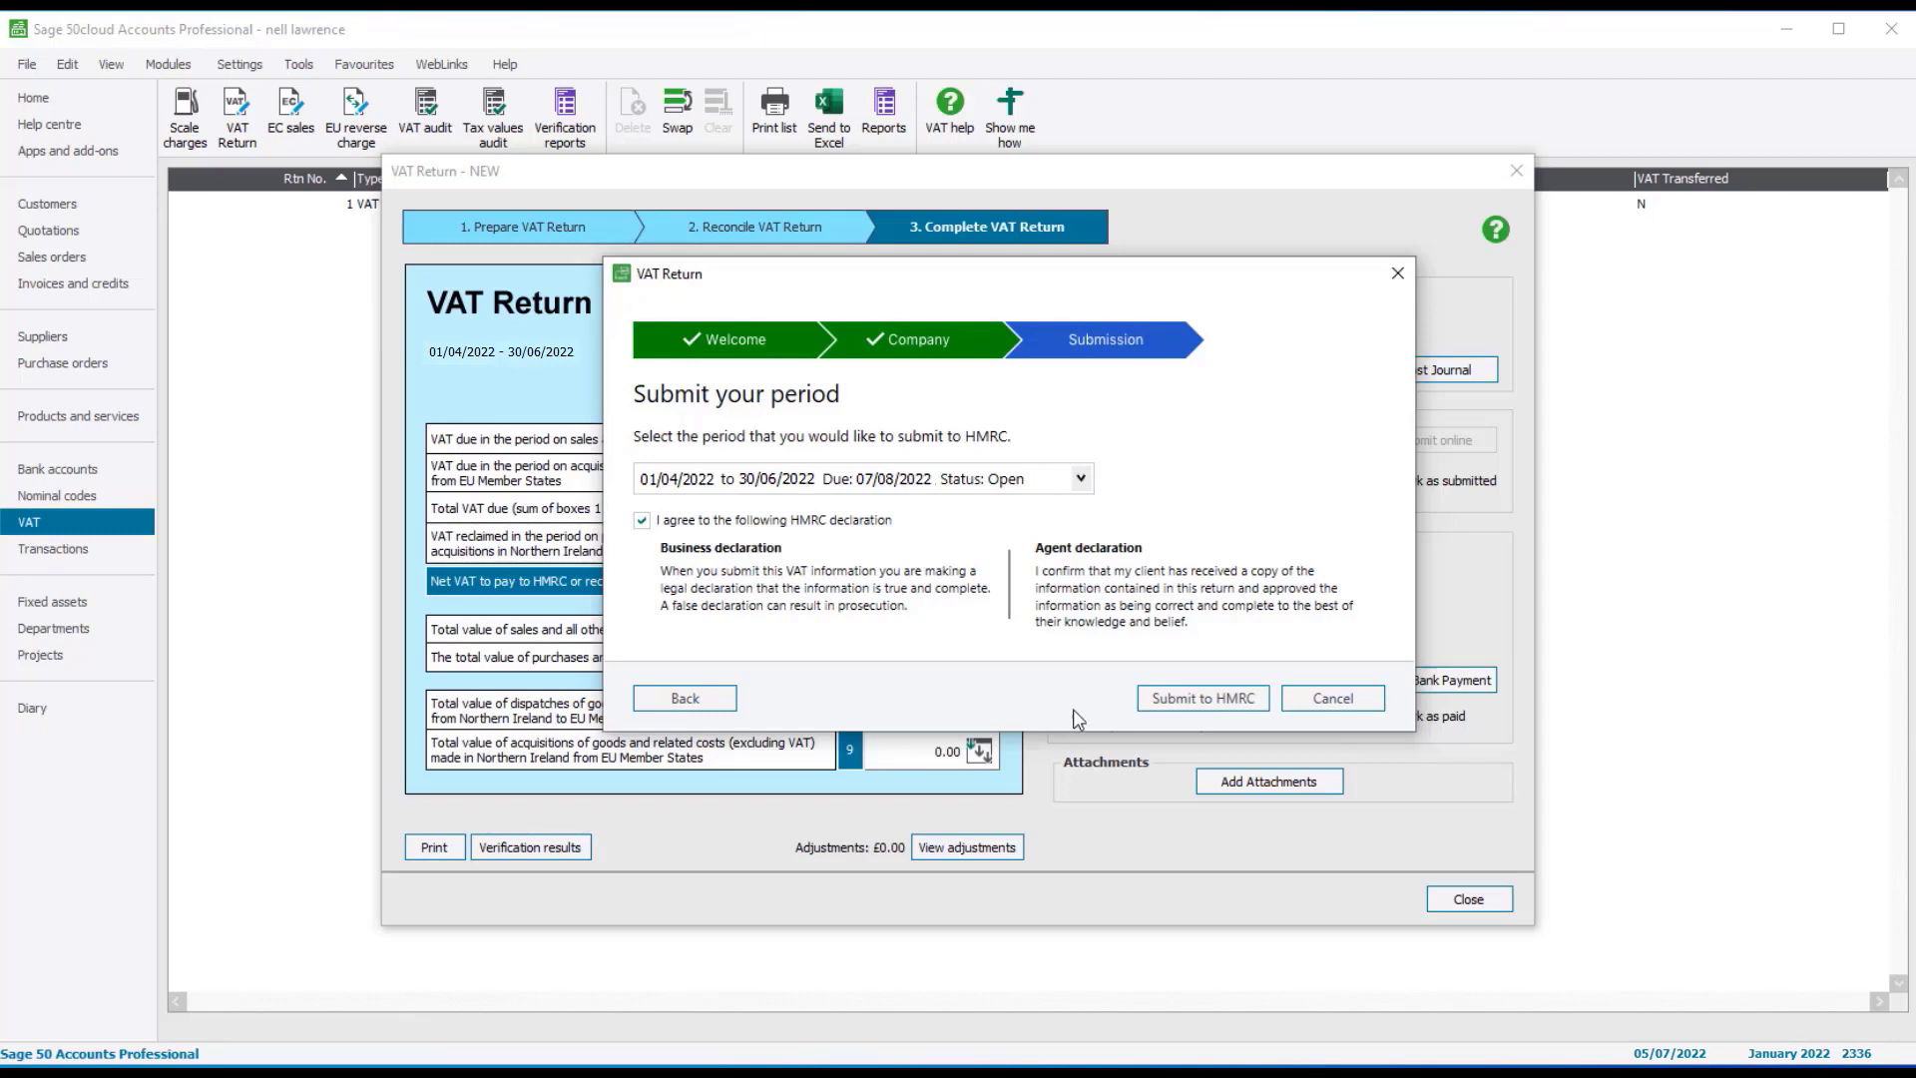
click(1155, 709)
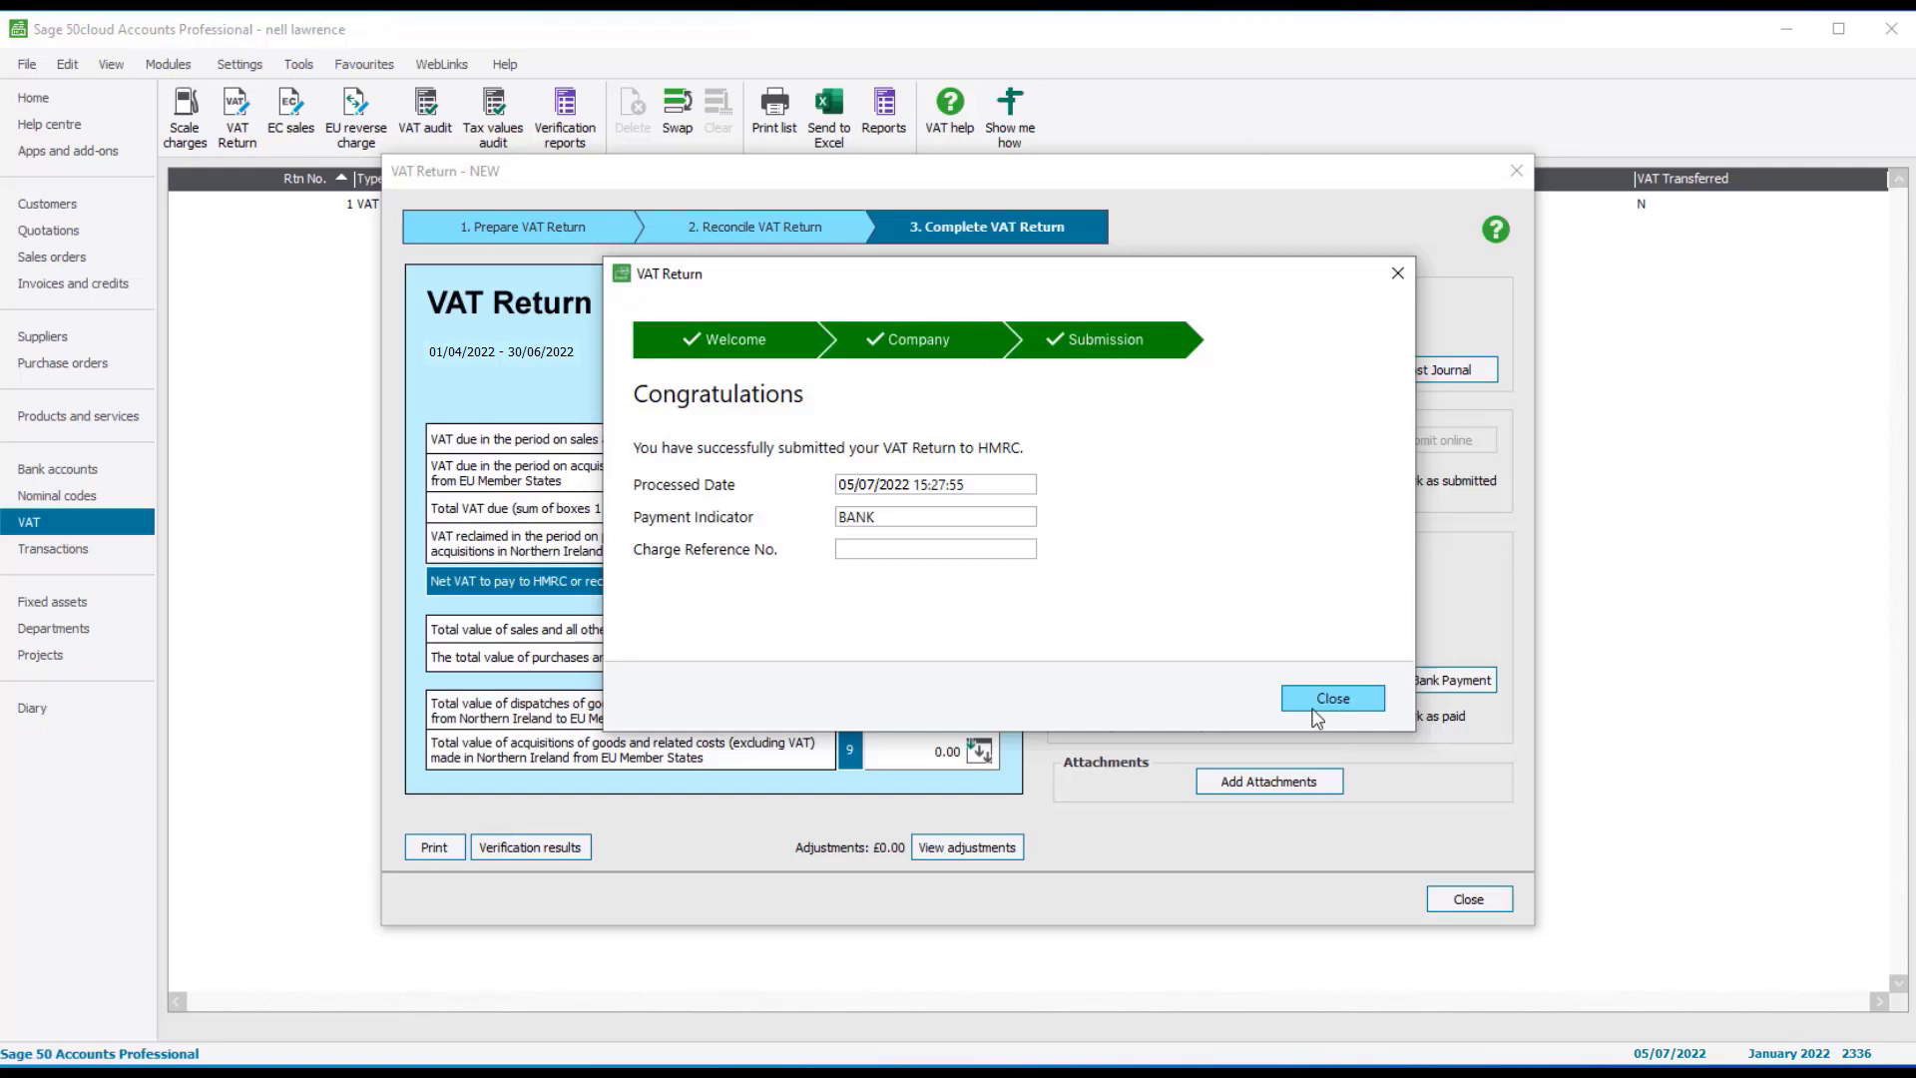
click(1317, 703)
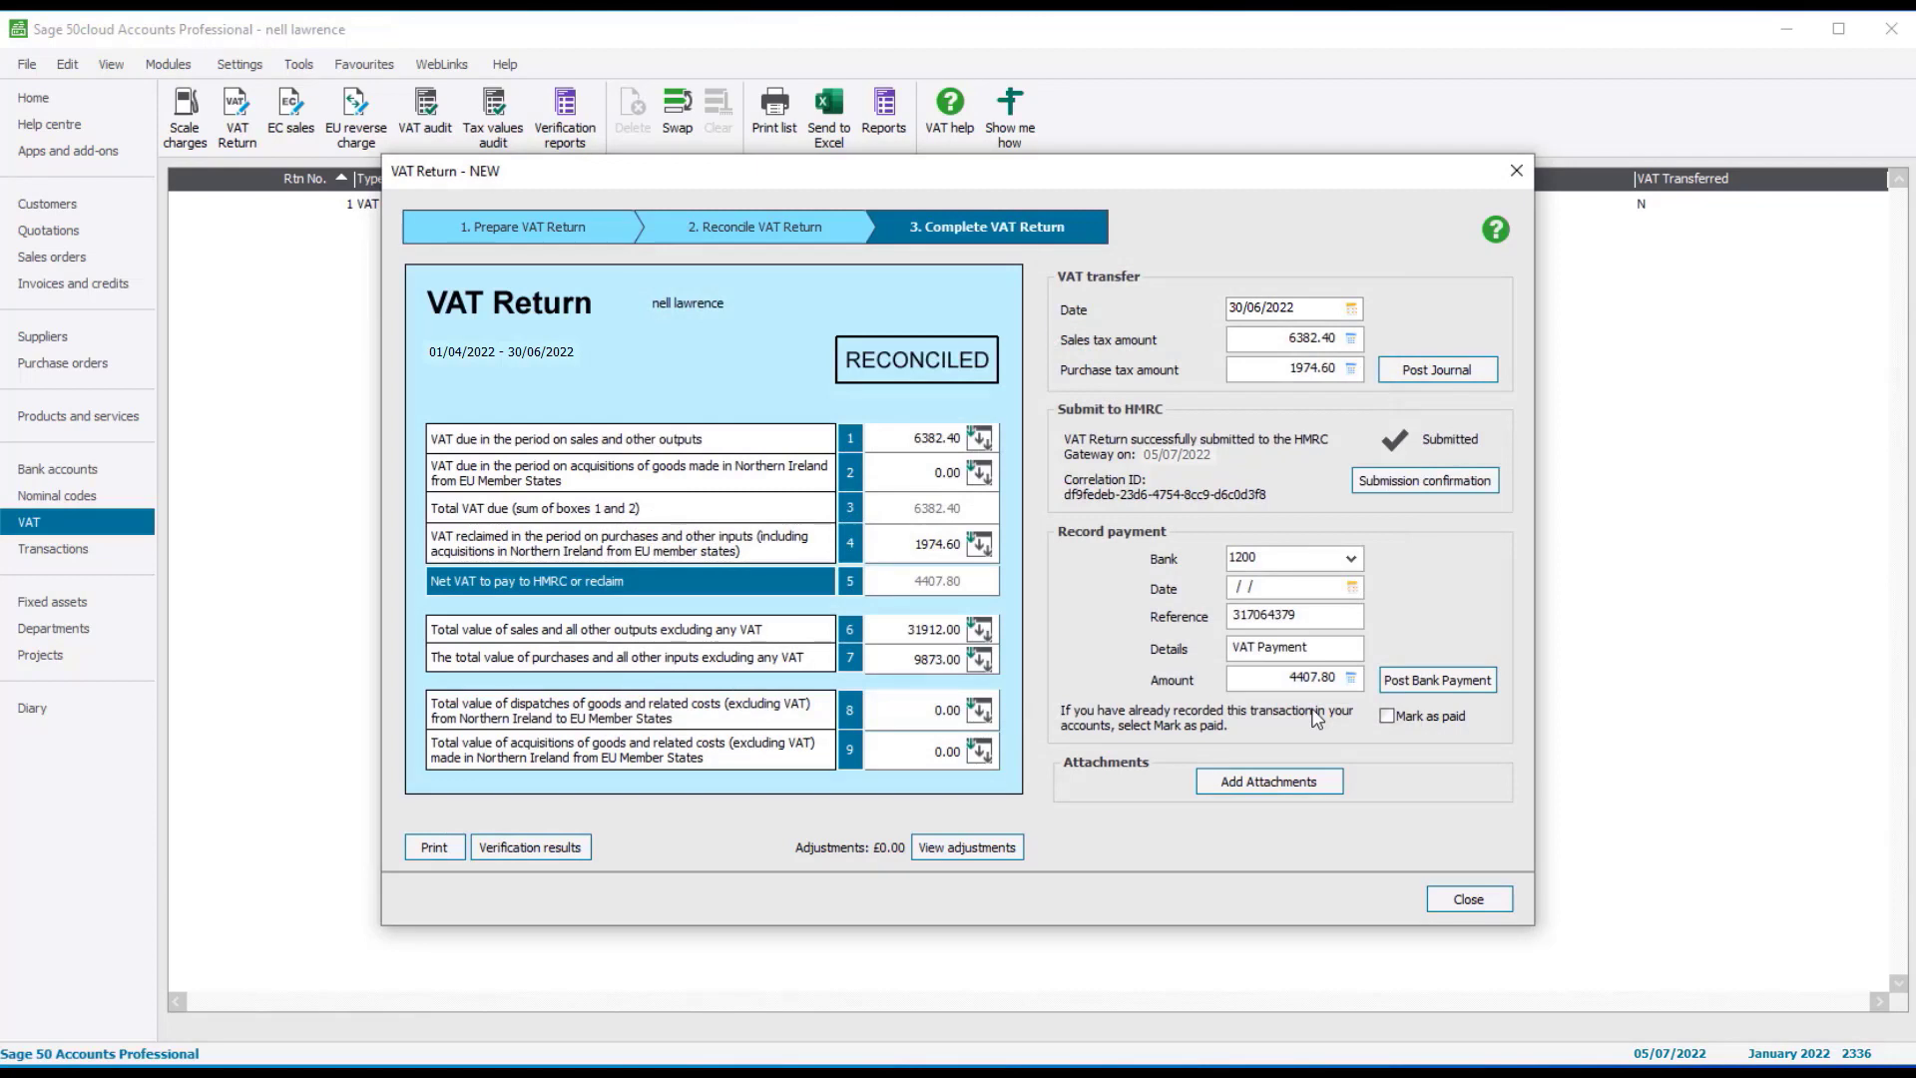
Open the HMRC submission confirmation report and enlarge its preview to full screen
click(1476, 488)
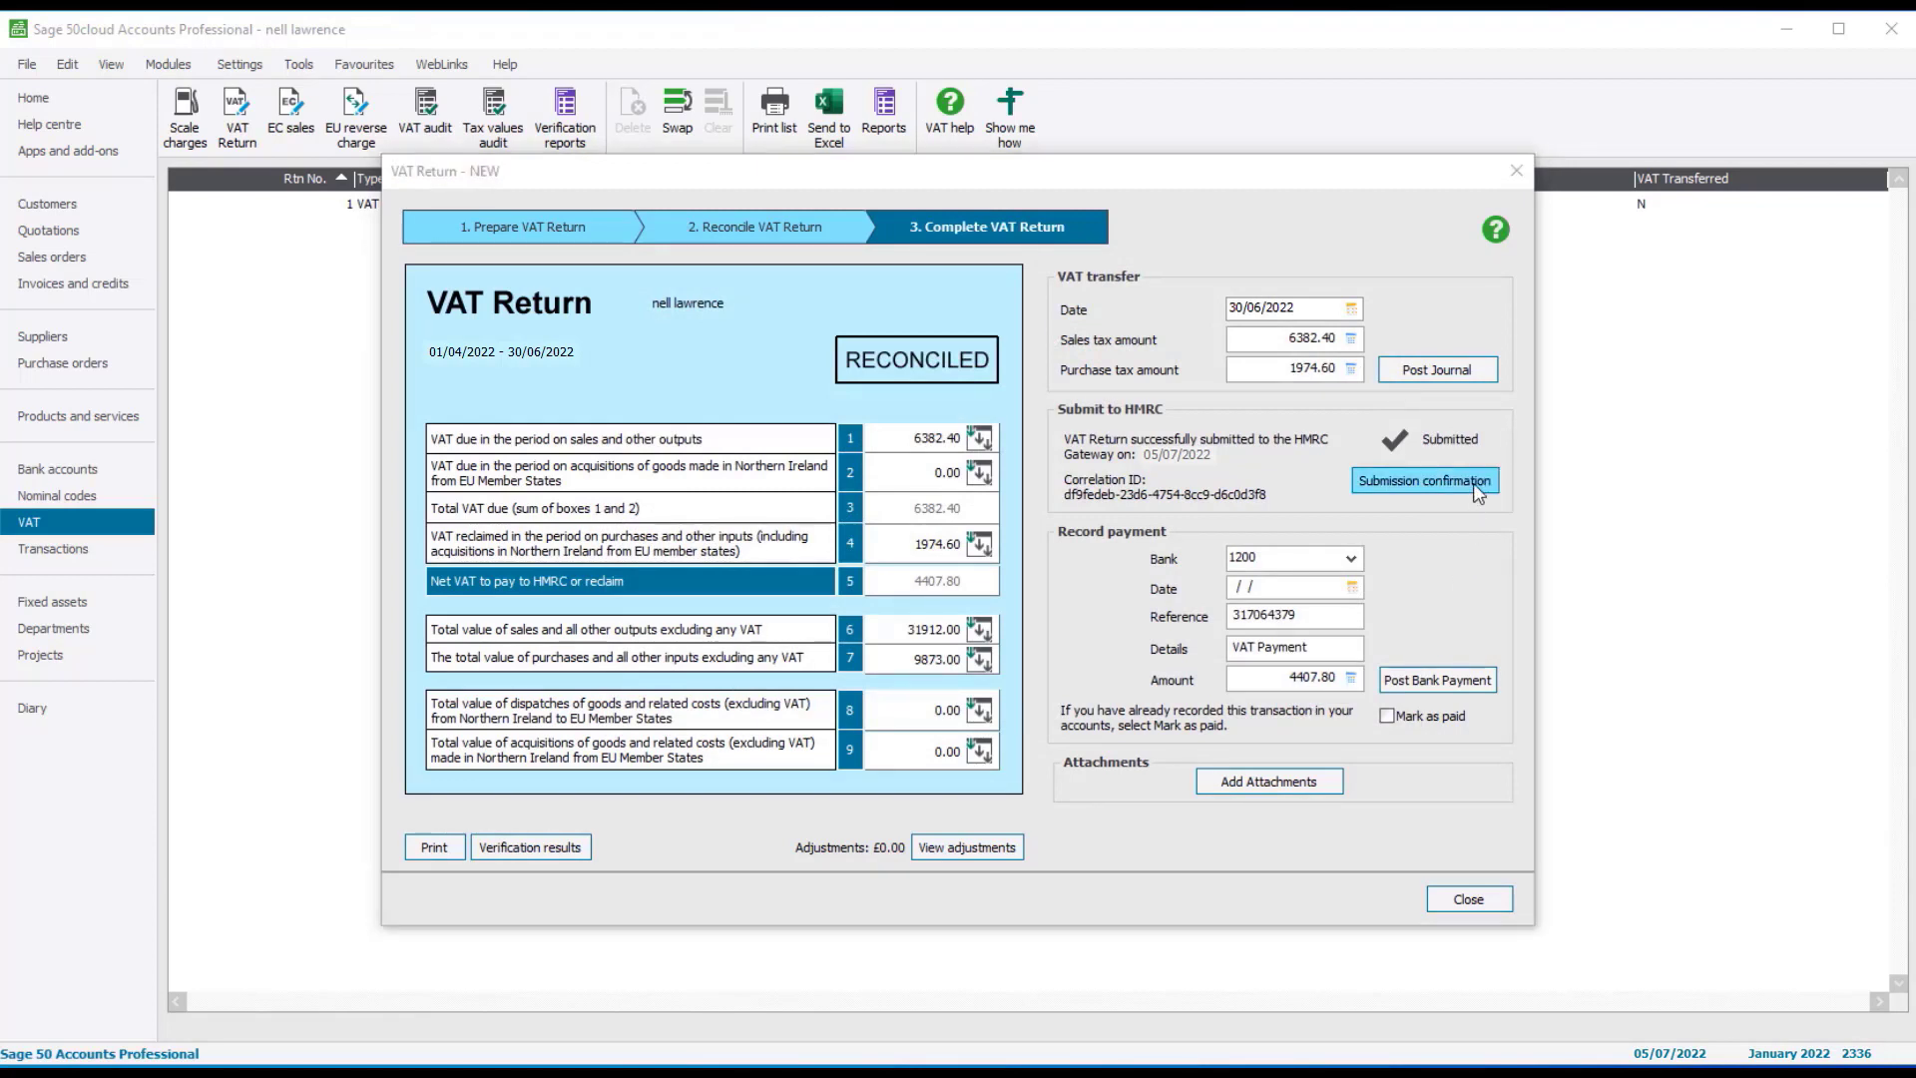
click(1474, 483)
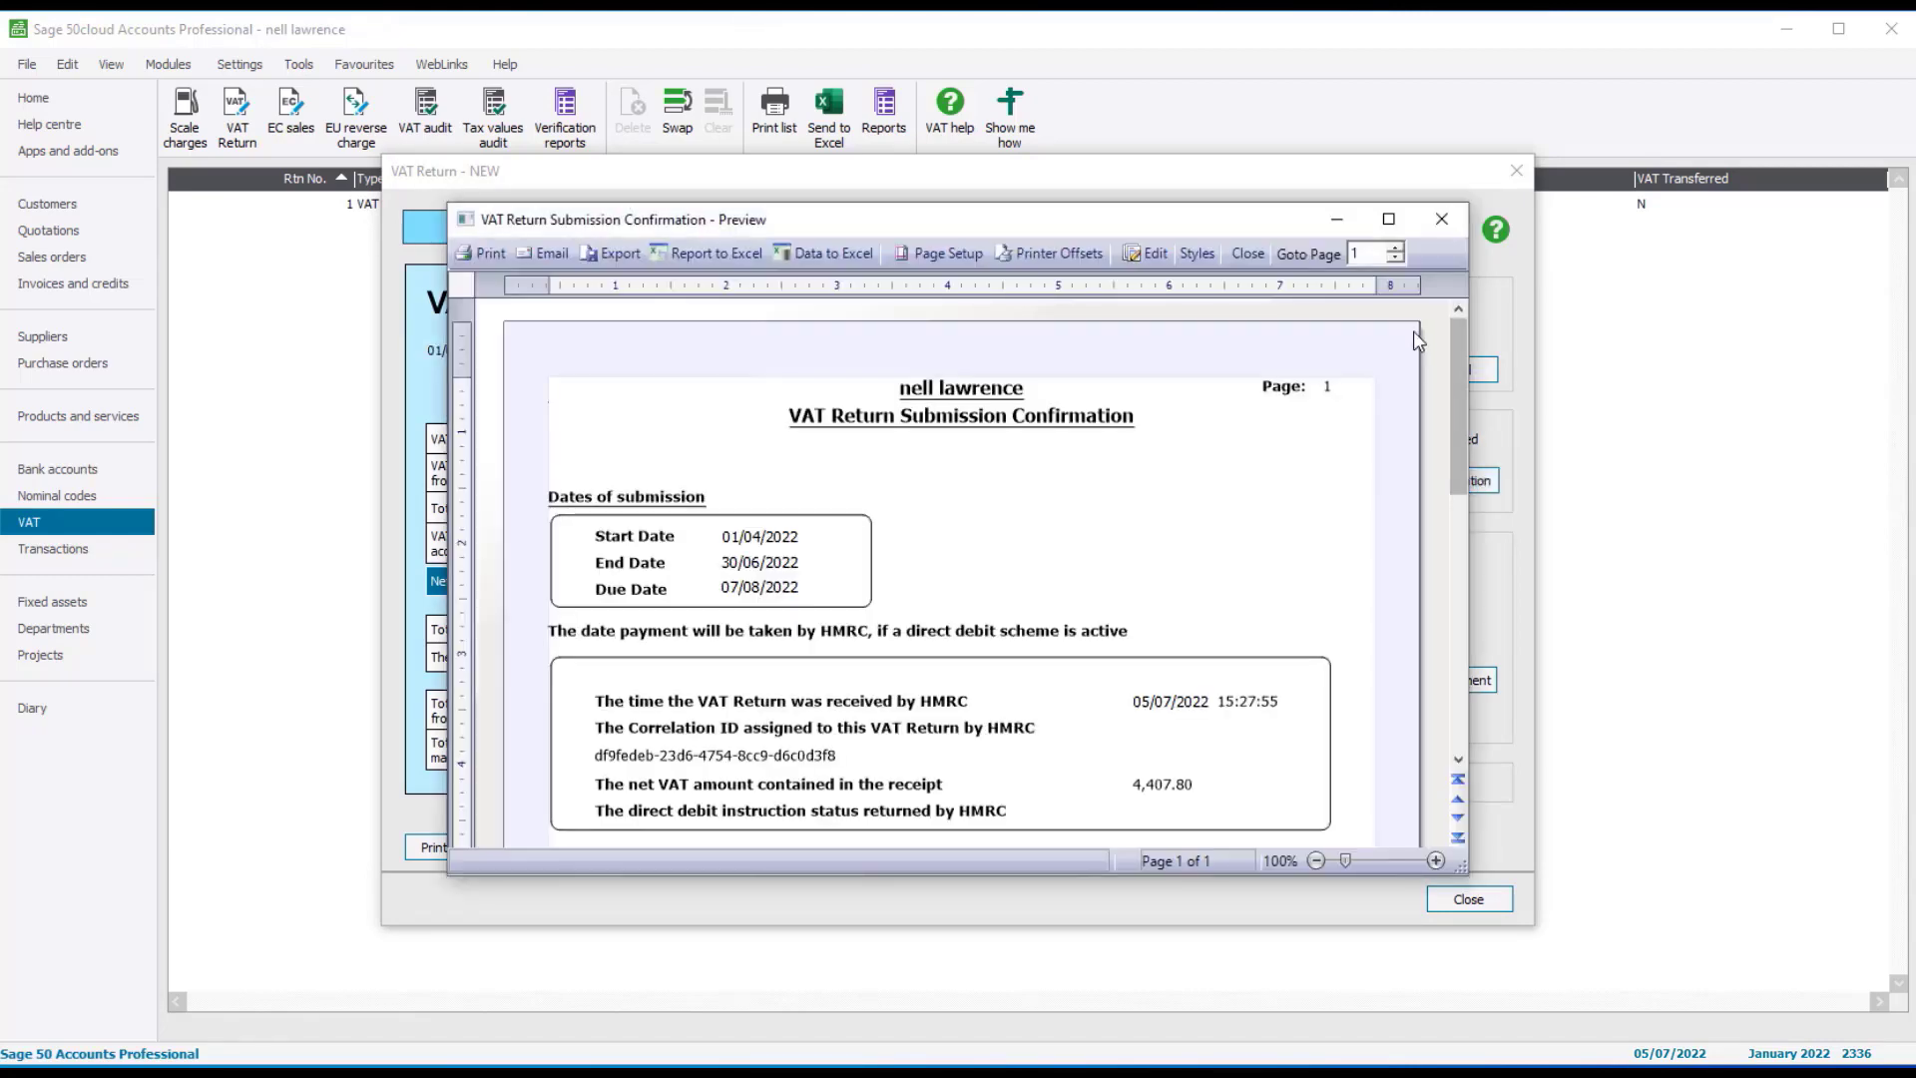
click(1390, 222)
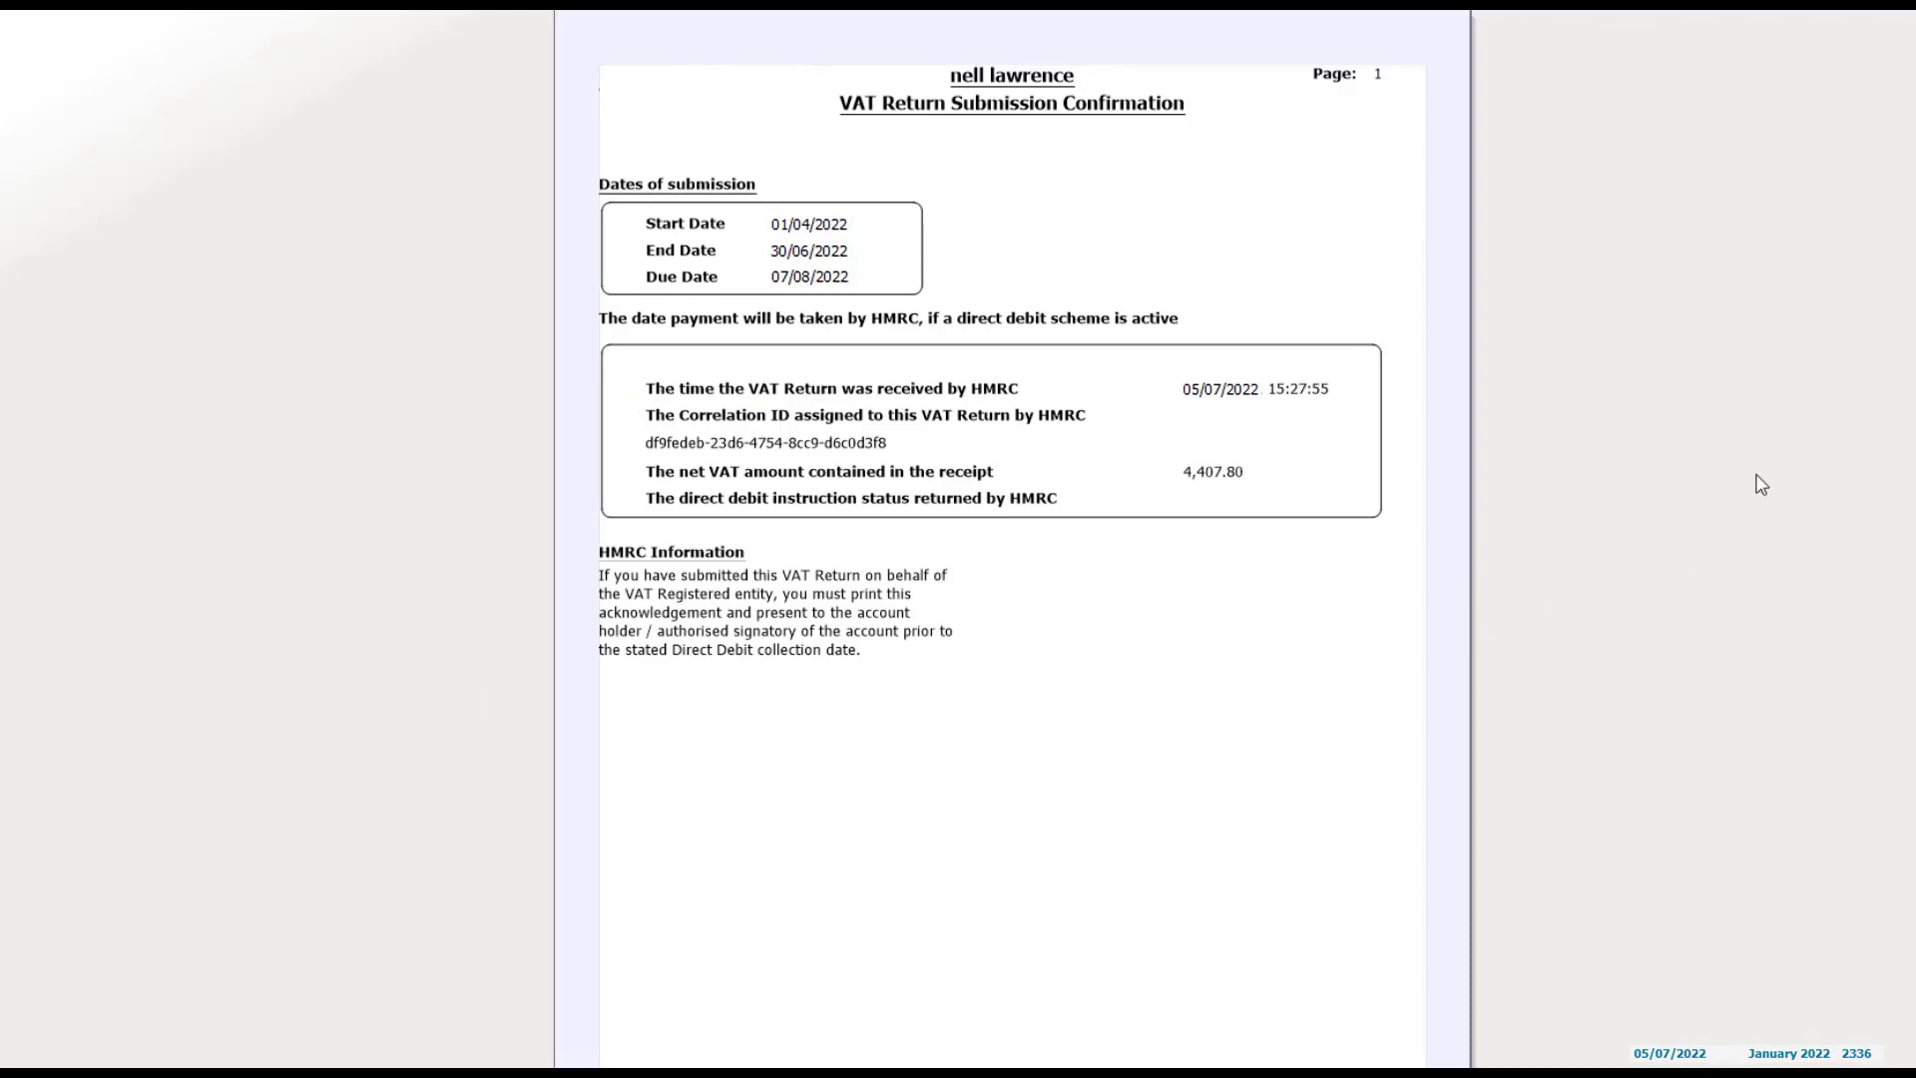
Close the preview and the finished return, then open the Sage 50cloud Accounts support page
key(Escape)
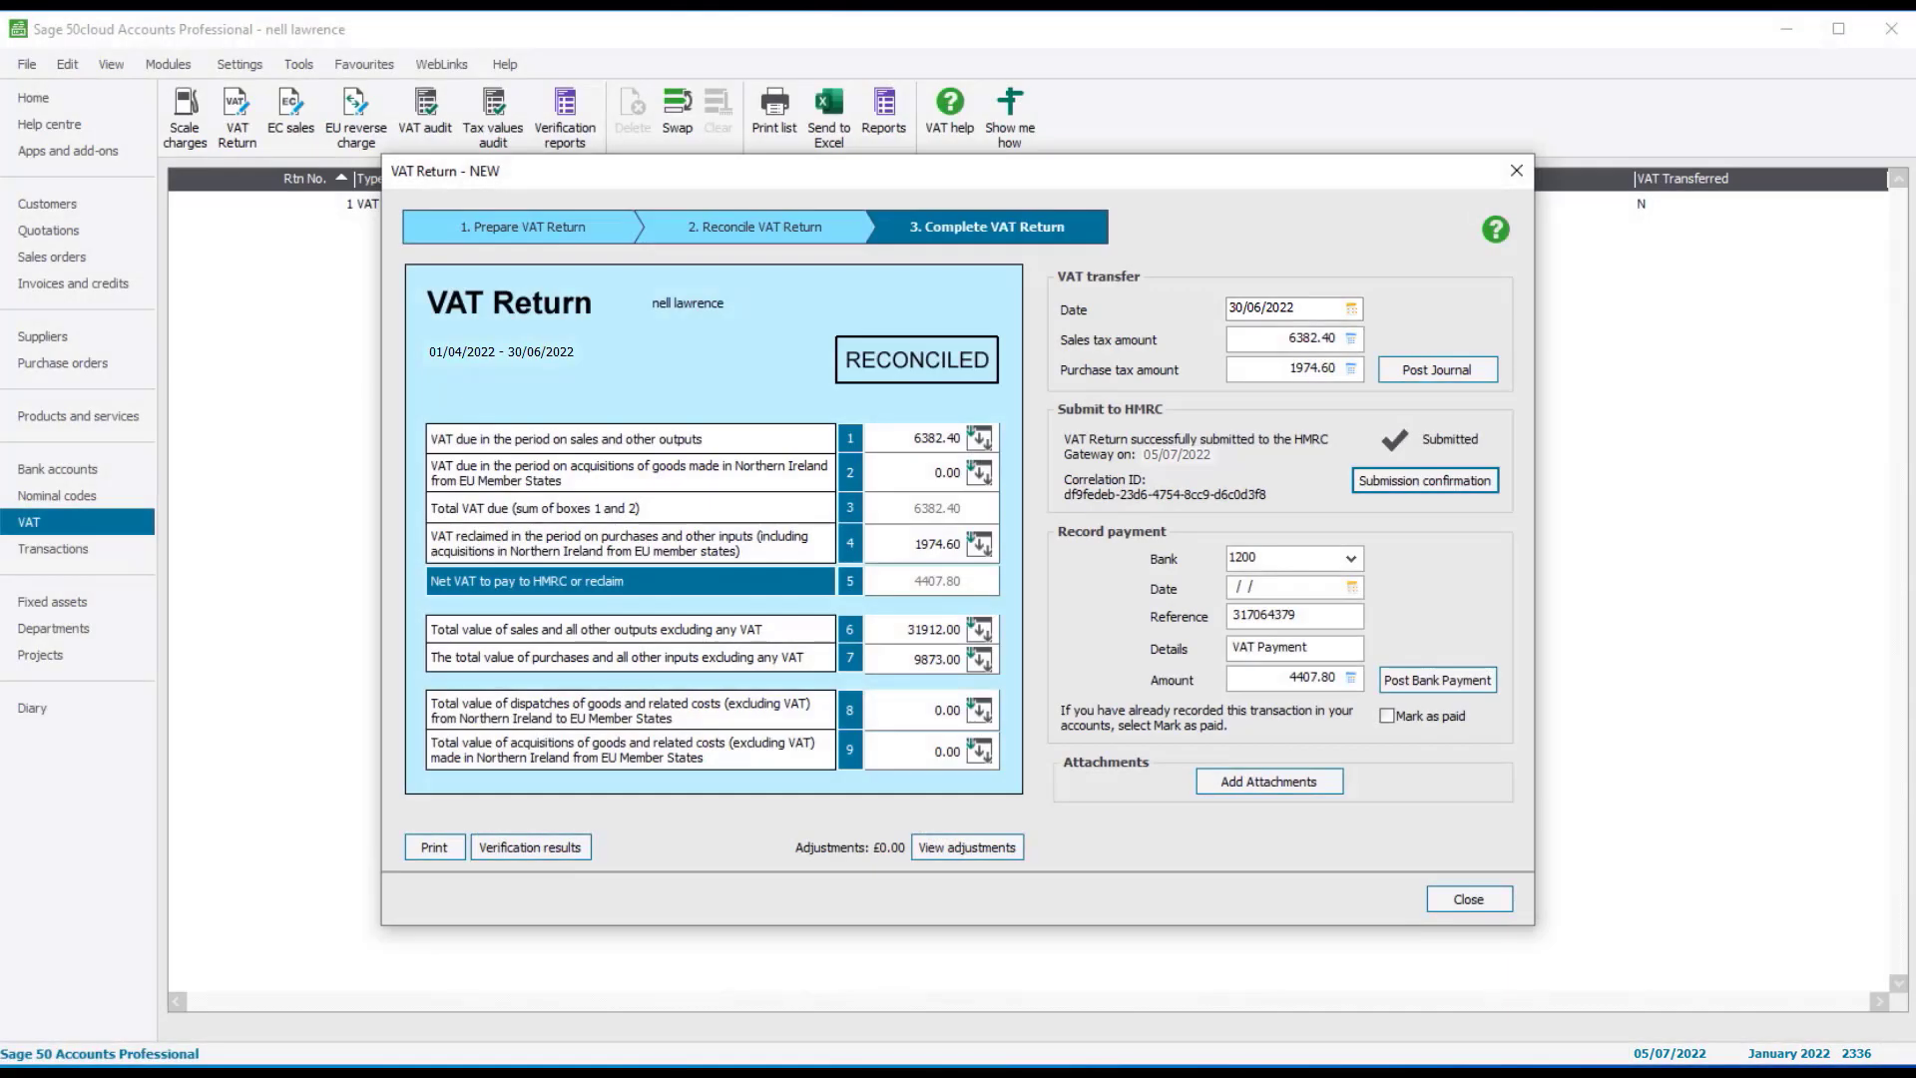
click(1469, 900)
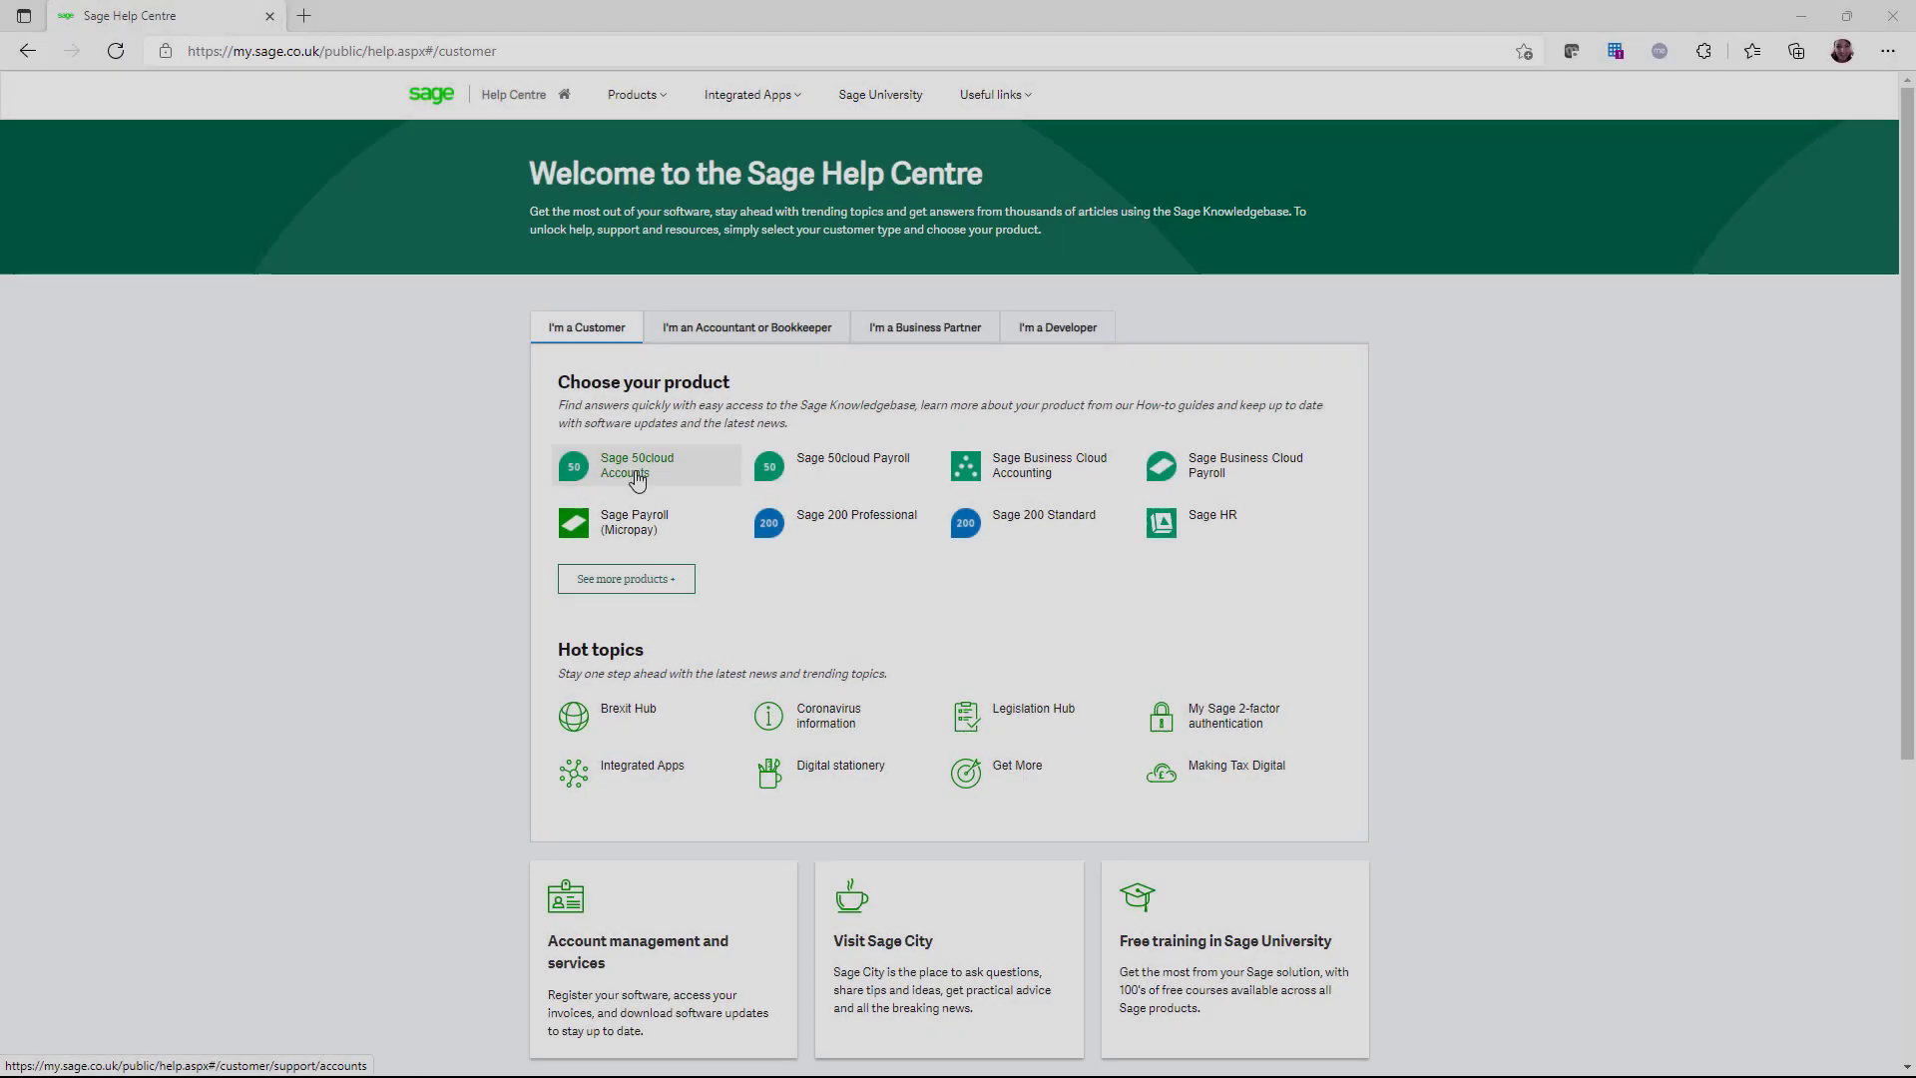
click(516, 469)
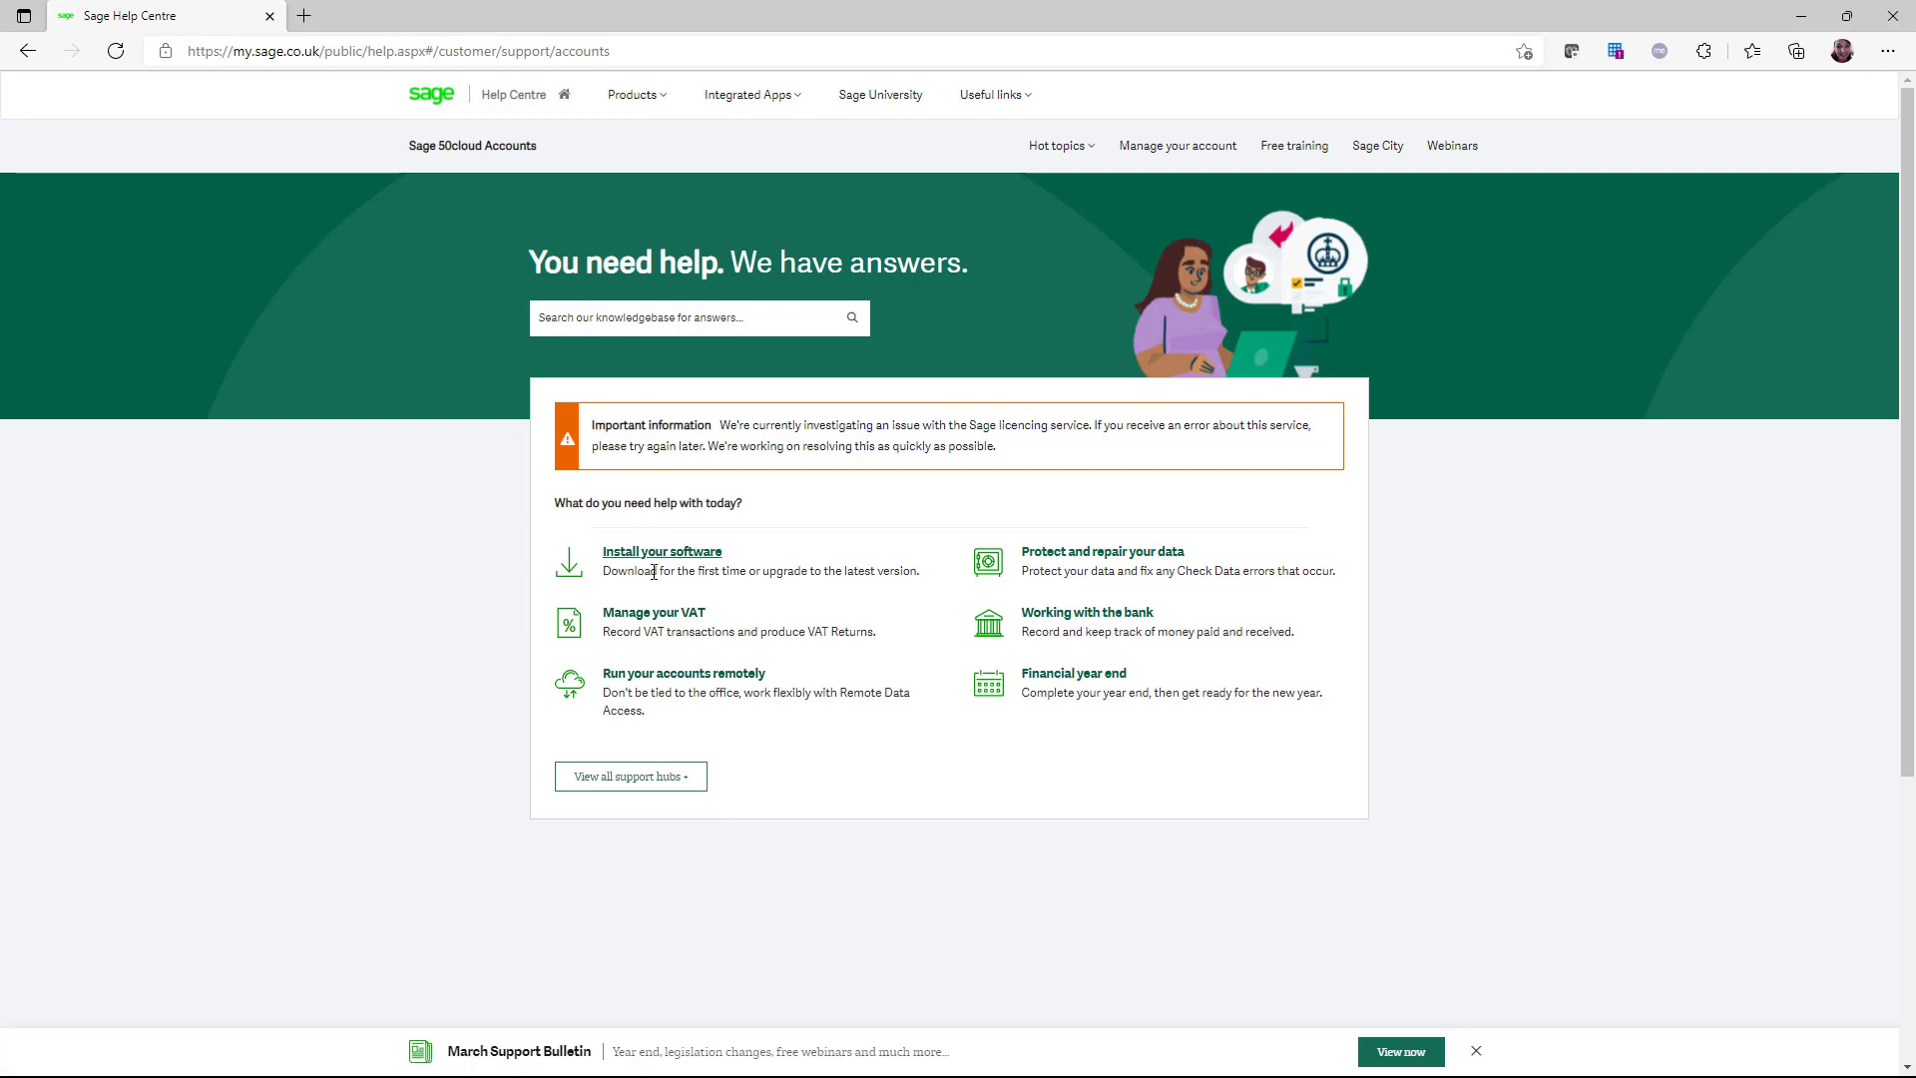
Navigate through Manage your VAT and UK VAT to the Making Tax Digital (MTD) guides
click(665, 619)
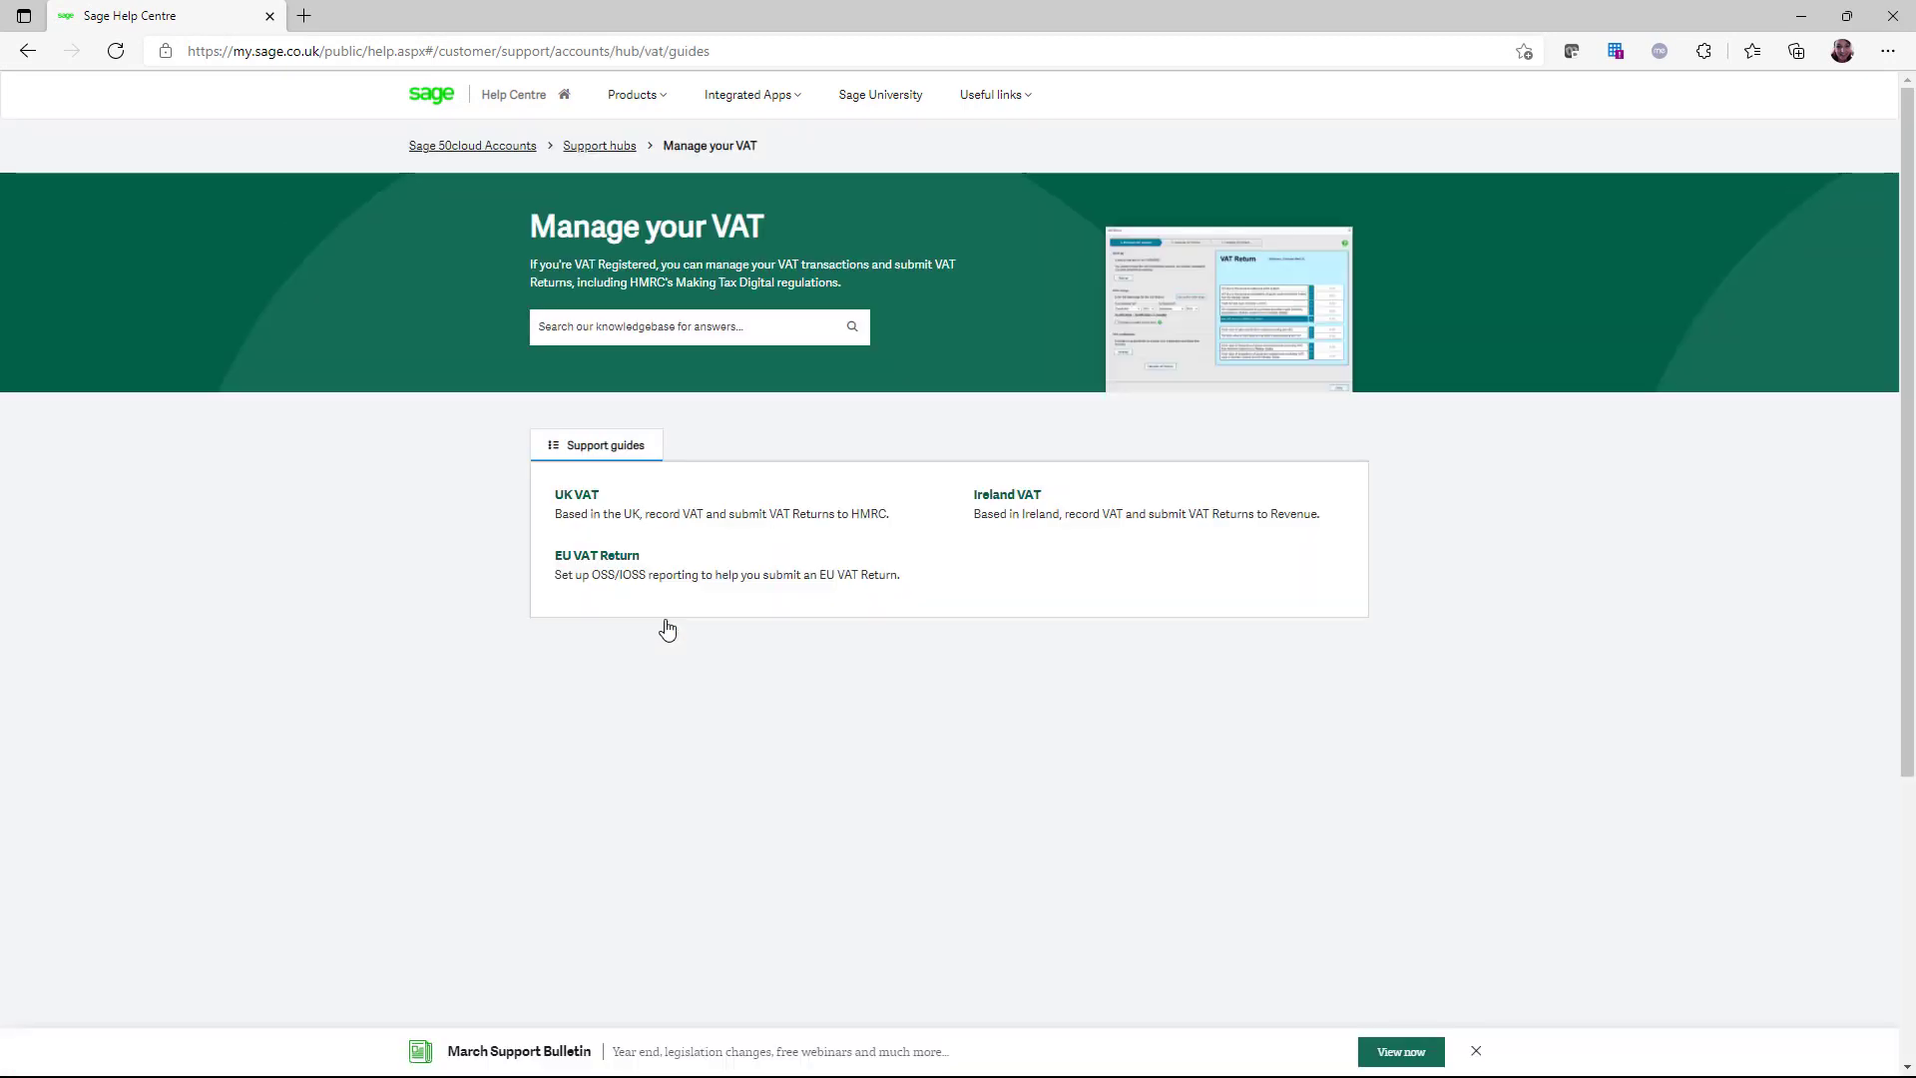
click(566, 502)
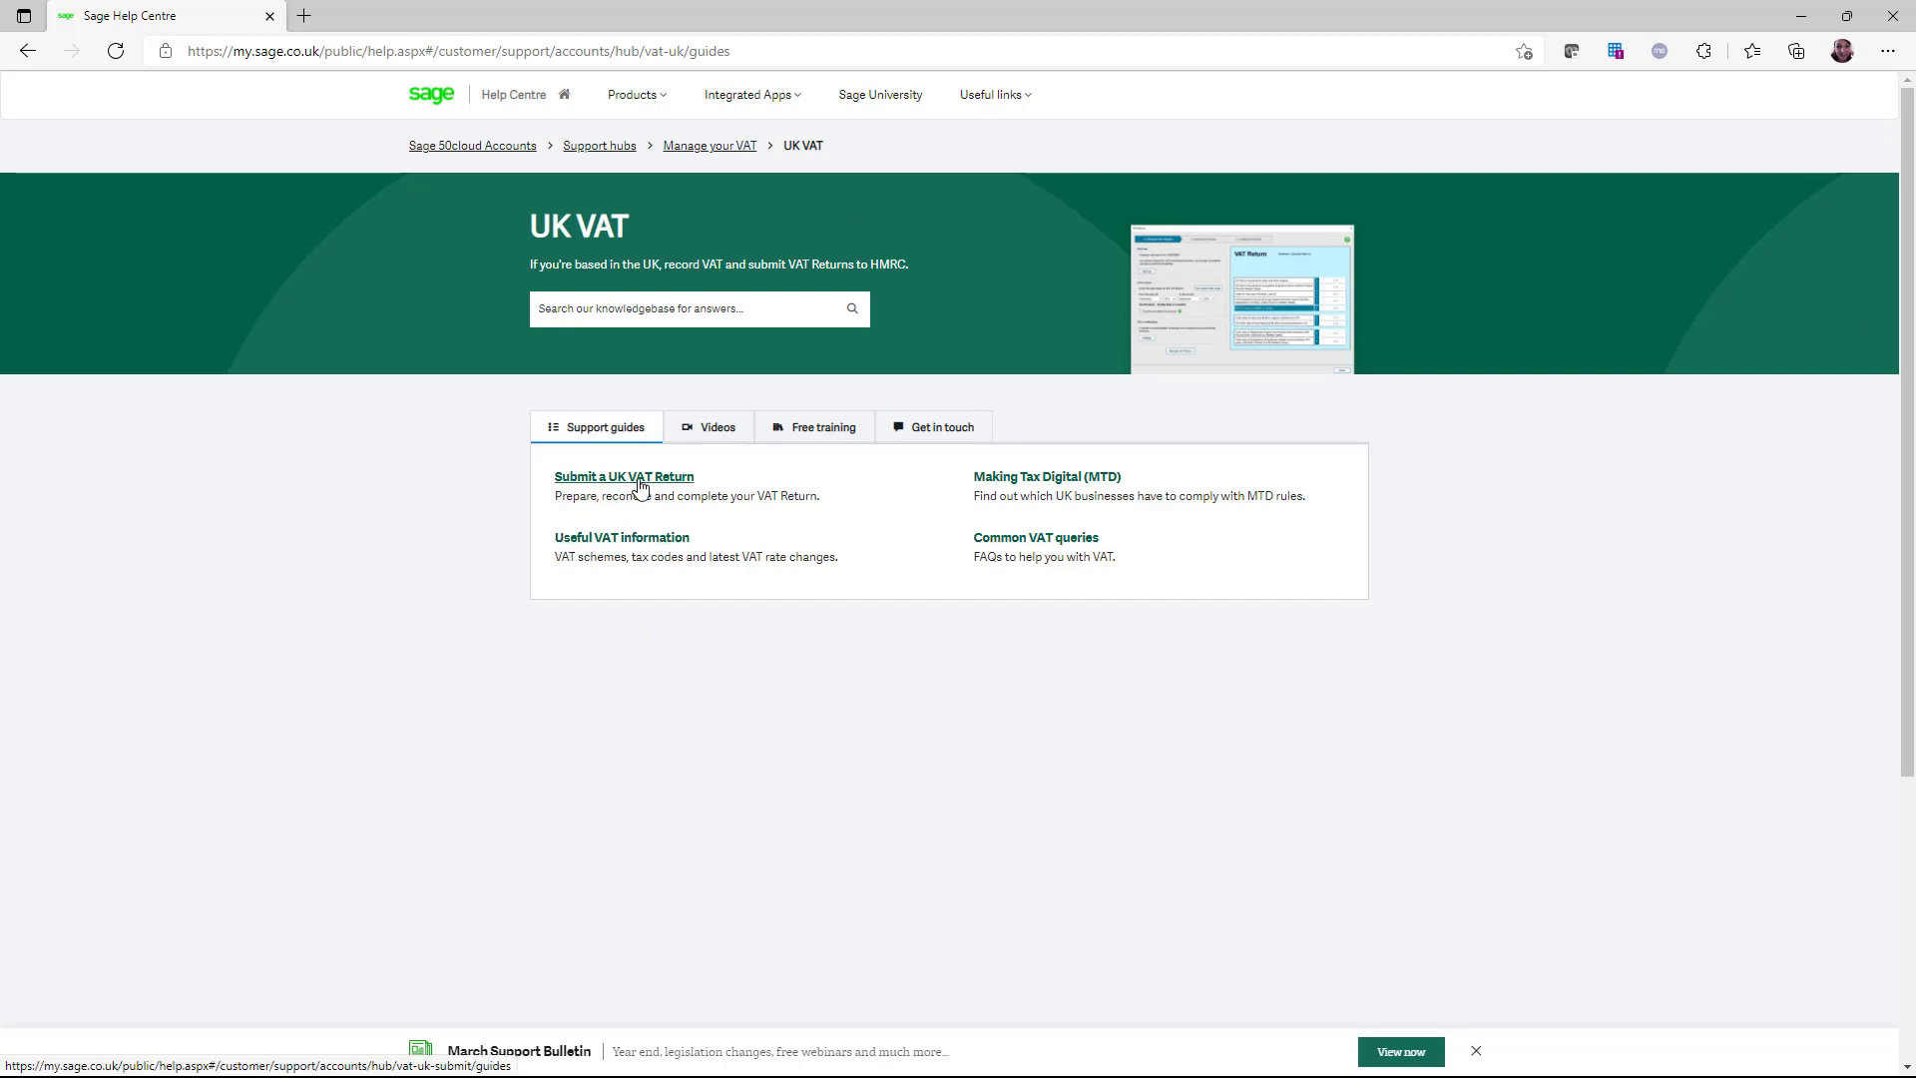
click(1088, 483)
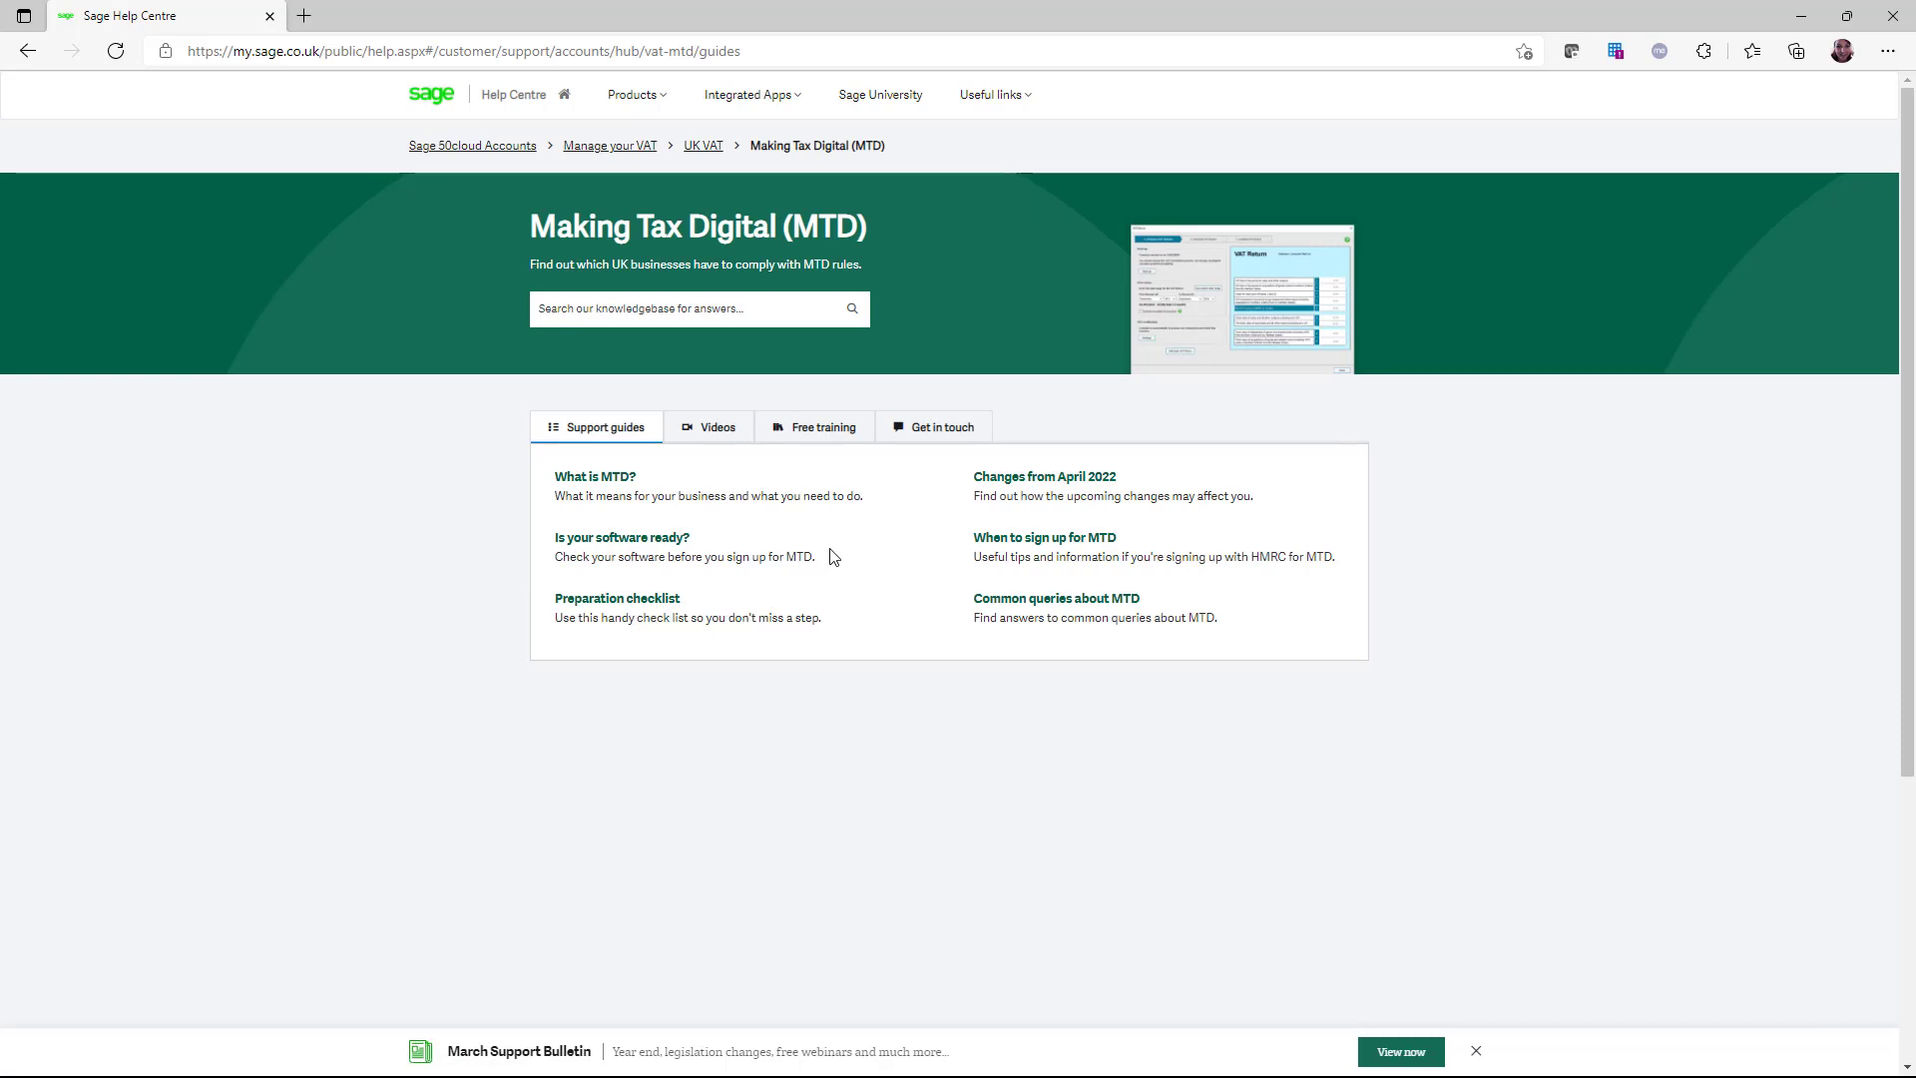
Browse the MTD Videos, Free training and Get in touch sections, revealing other contact options
click(731, 435)
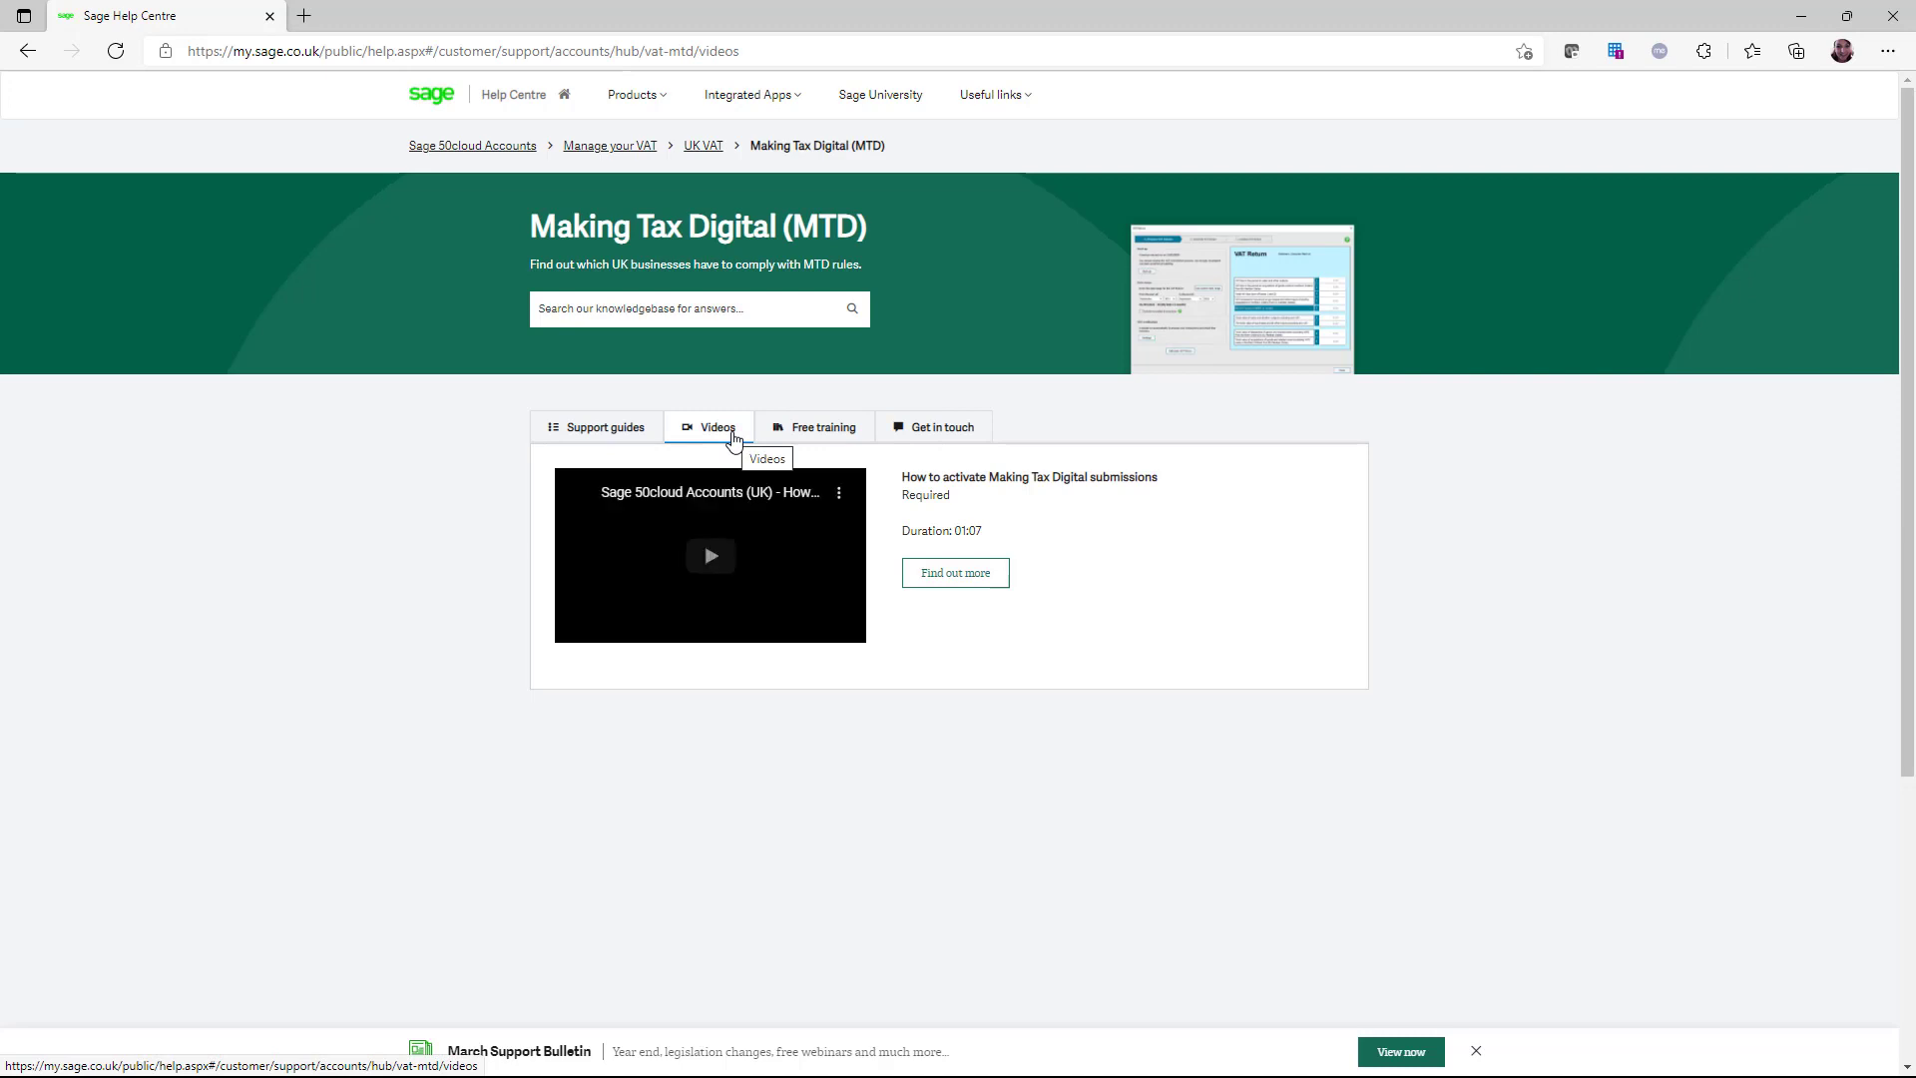
click(813, 429)
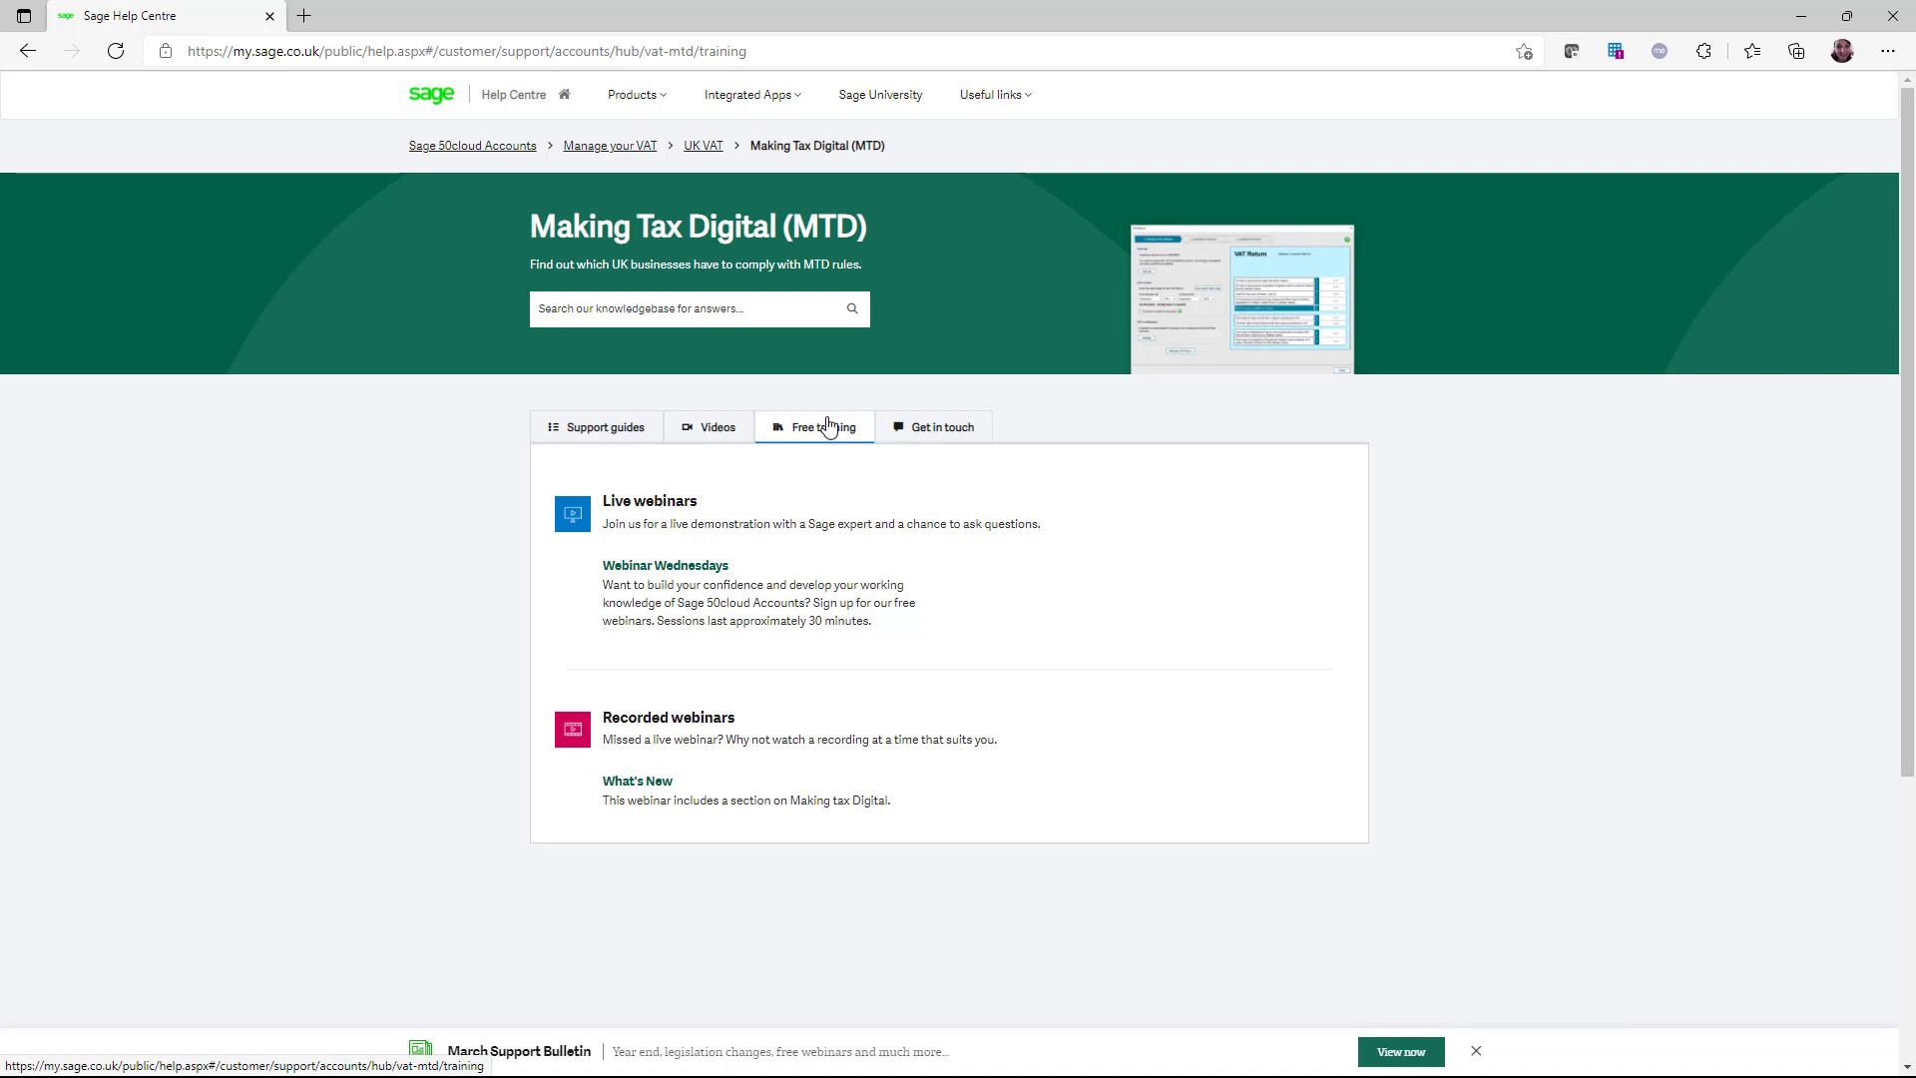
click(946, 432)
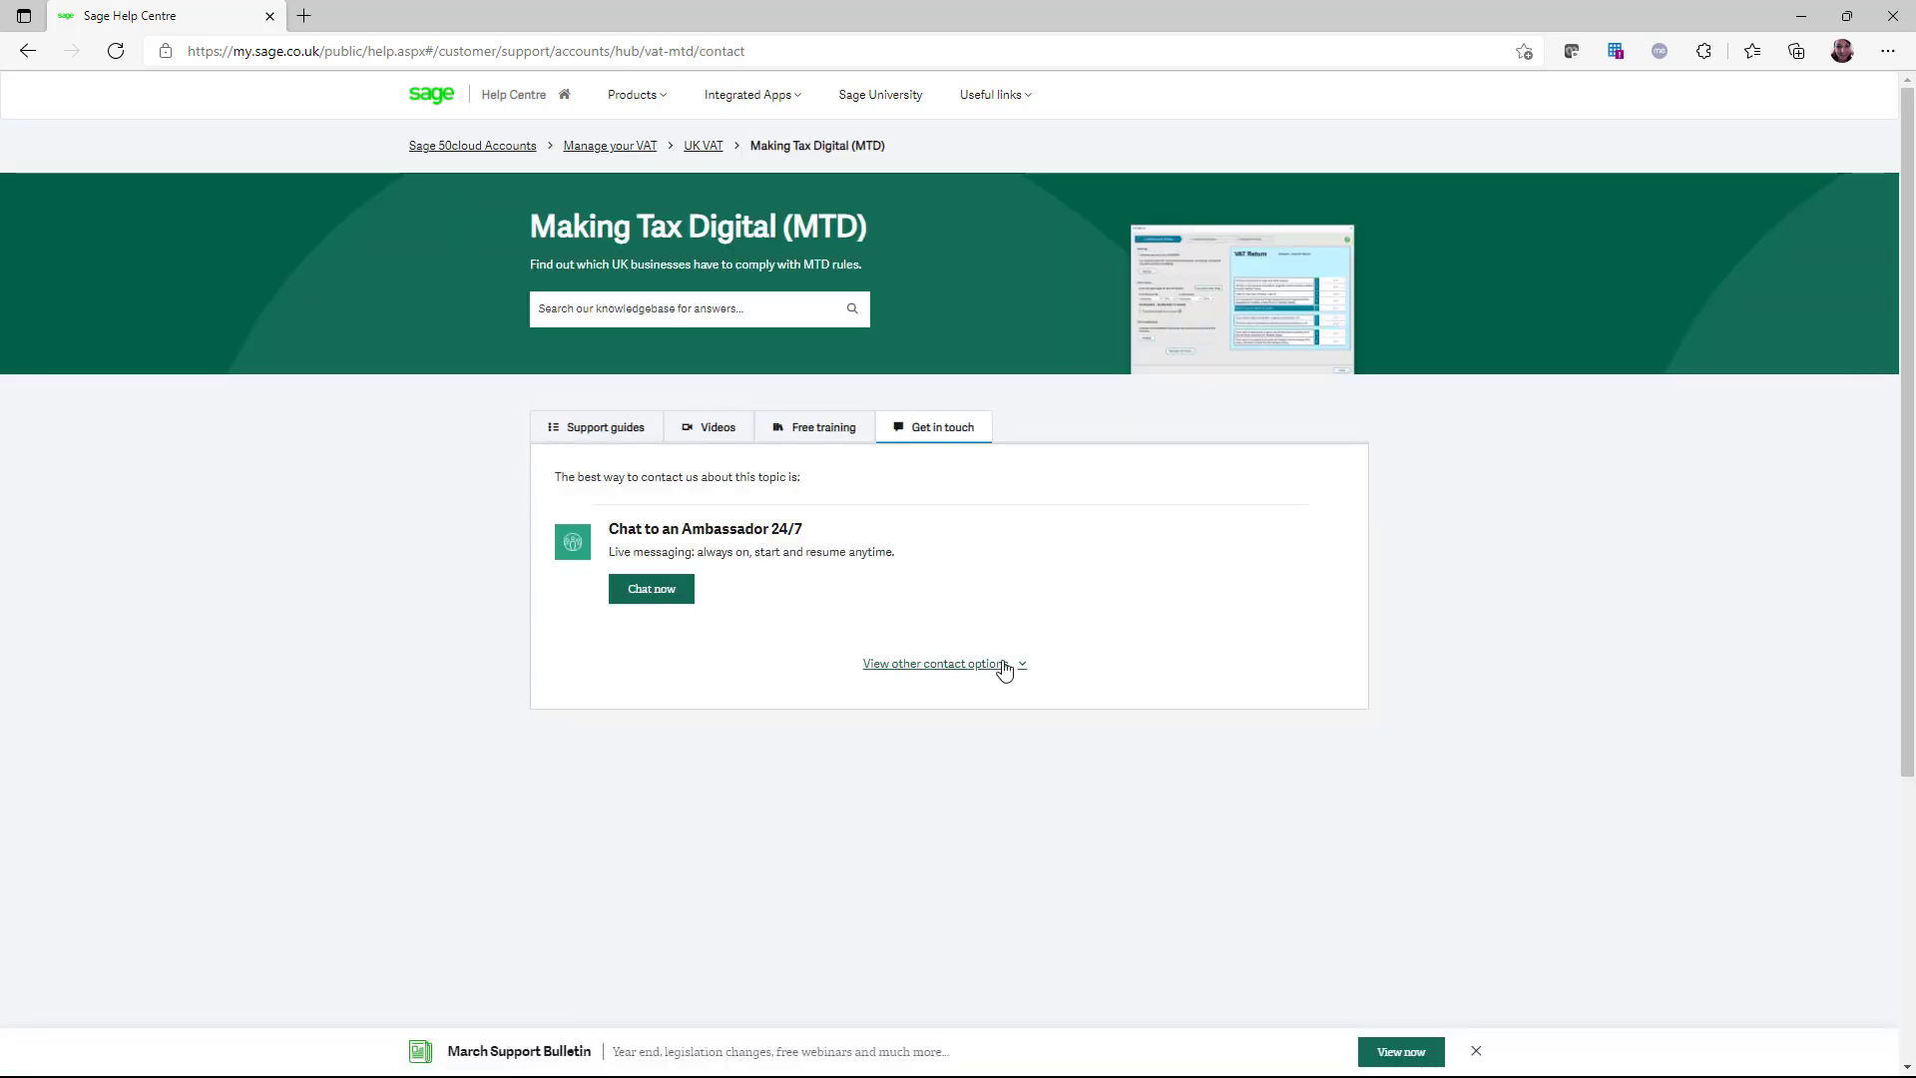
click(1001, 665)
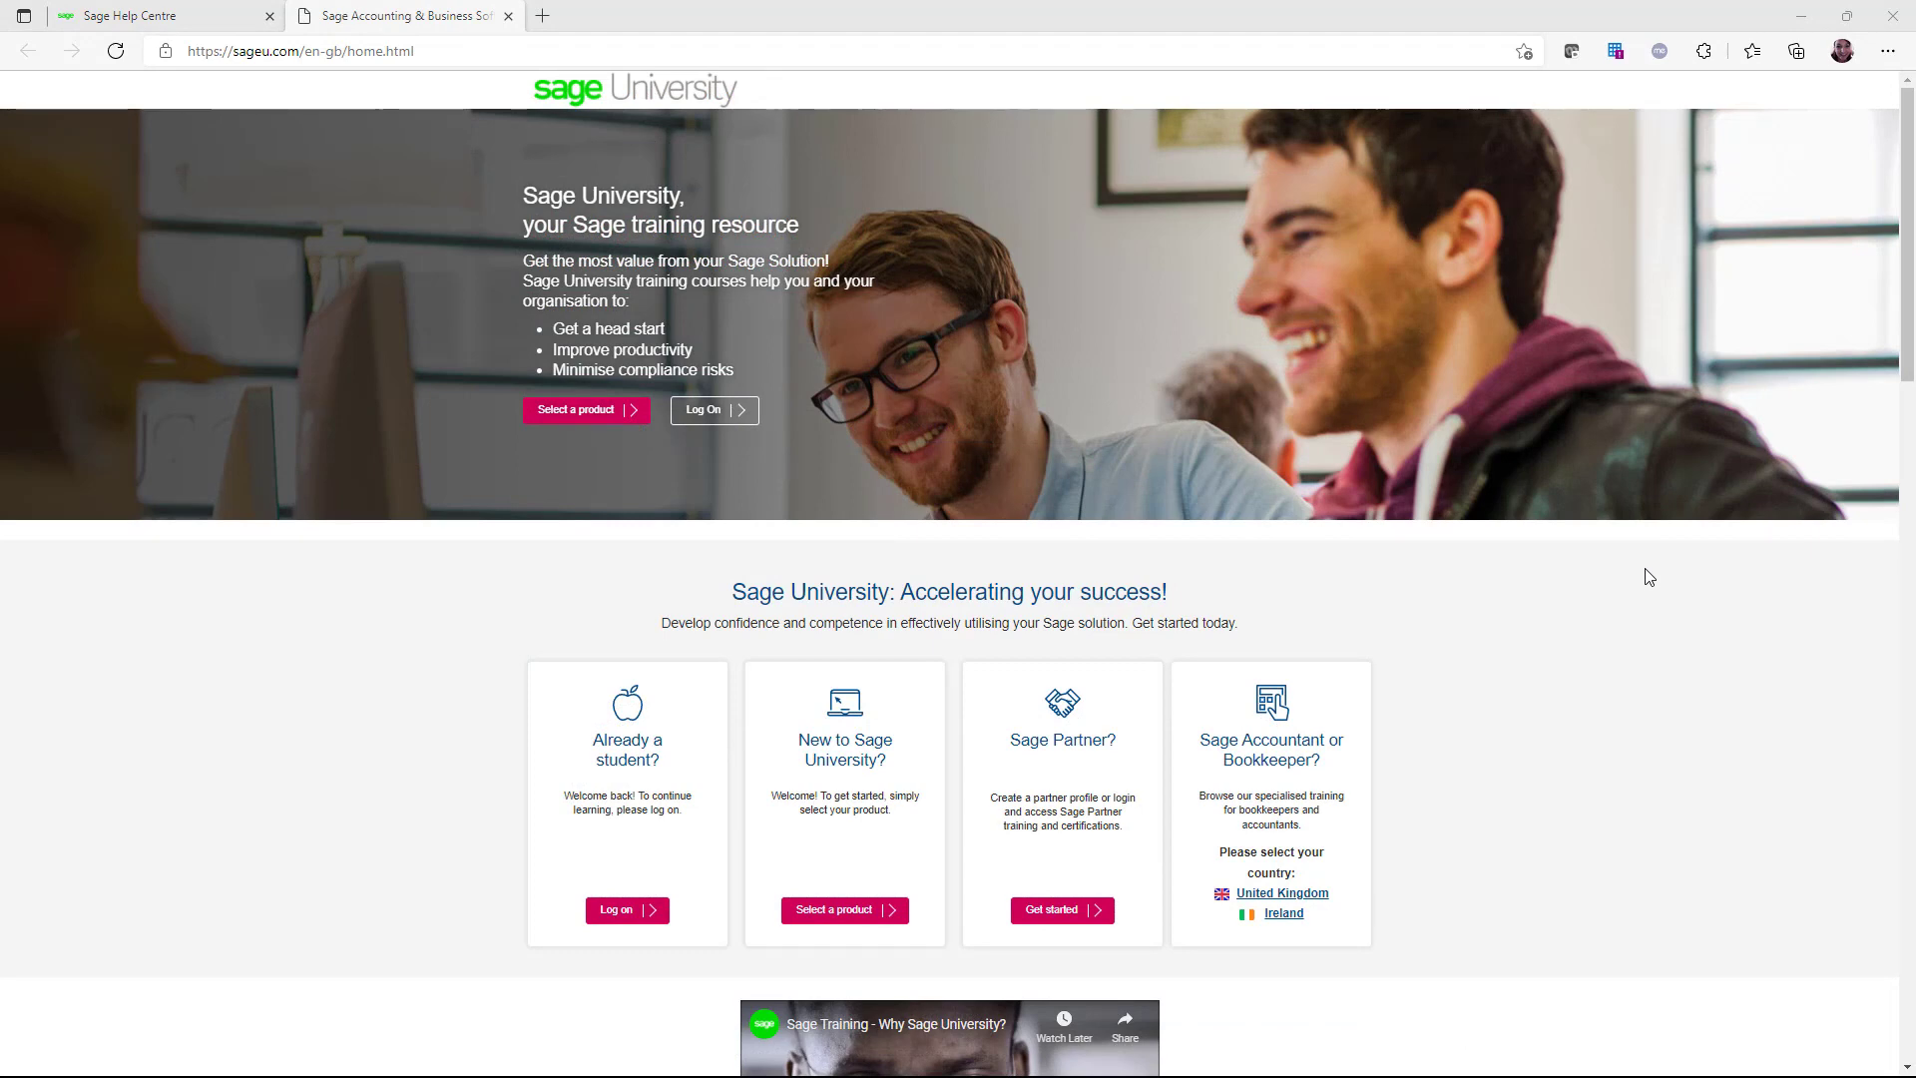
Scroll to Additional Products and choose the Sage 50cloud Accounts training
scroll(1597, 789, down, 3)
scroll(1598, 793, down, 7)
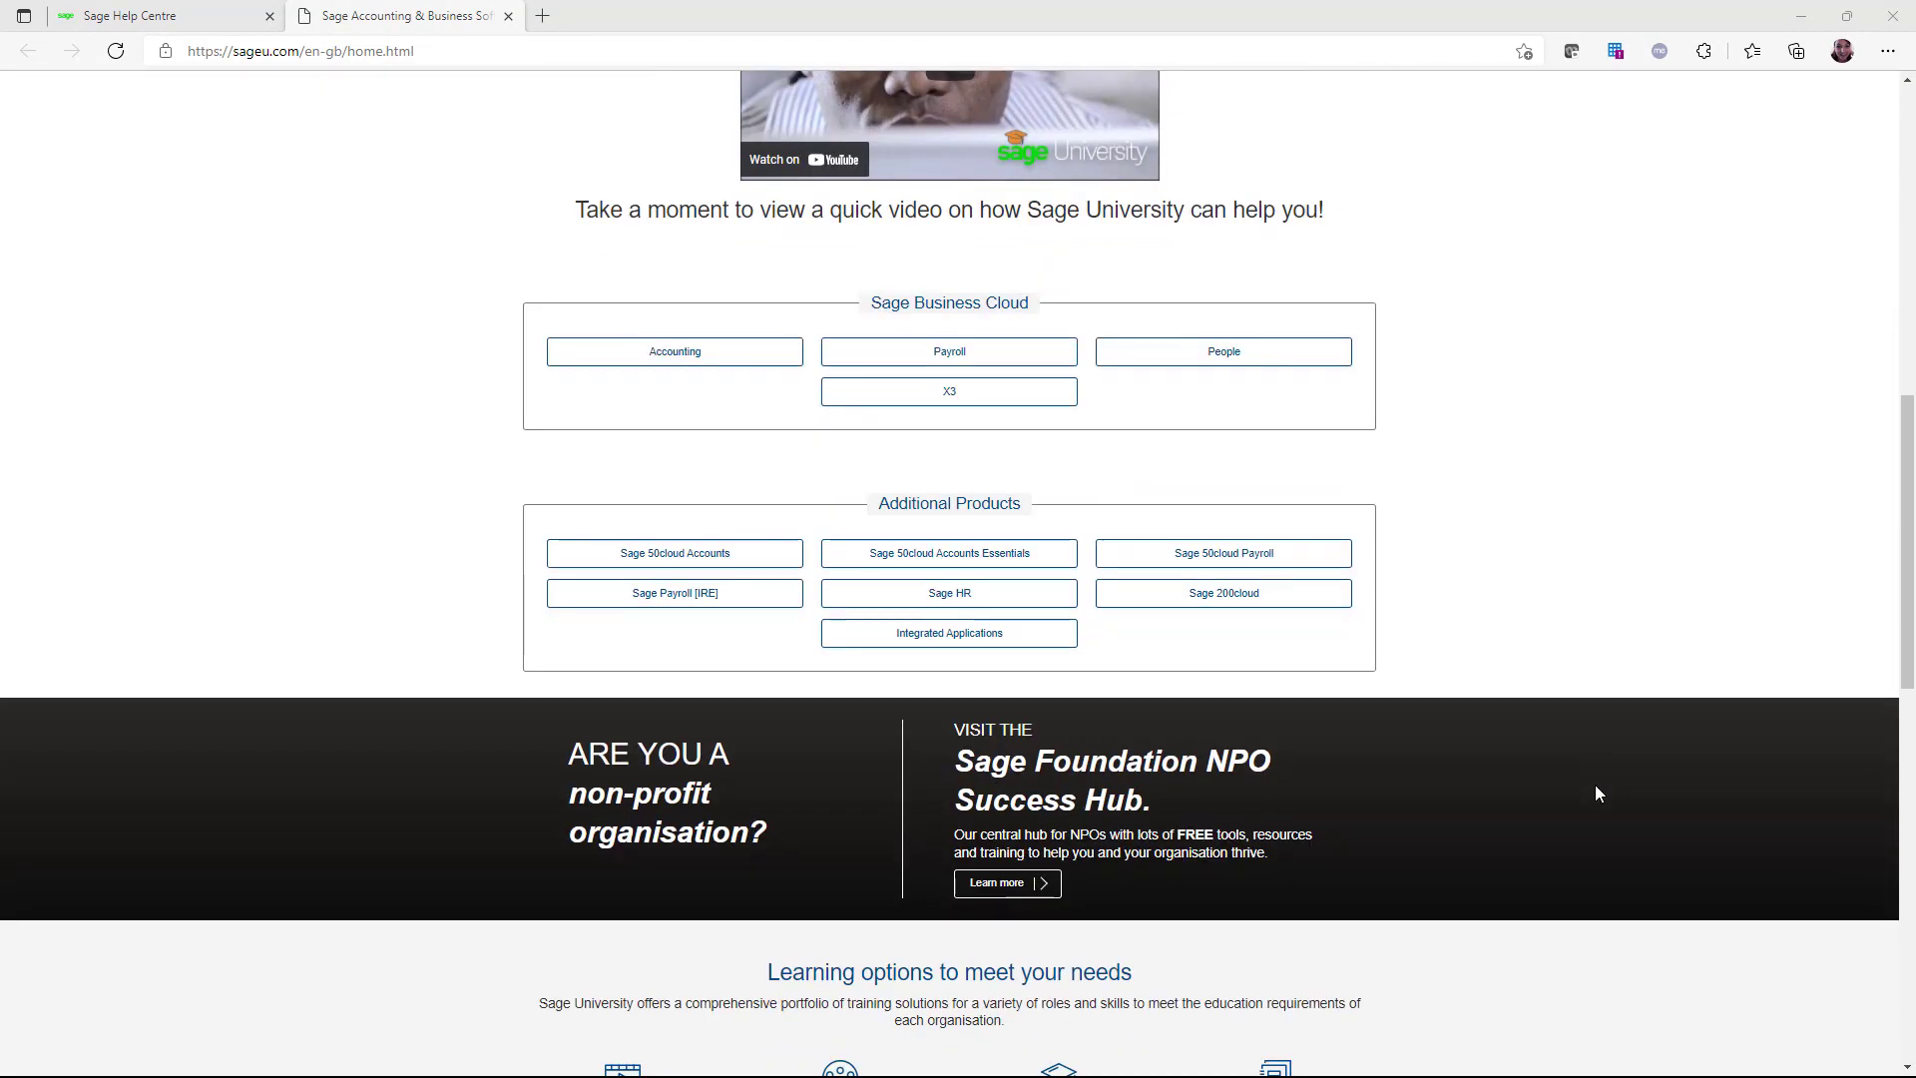
click(658, 558)
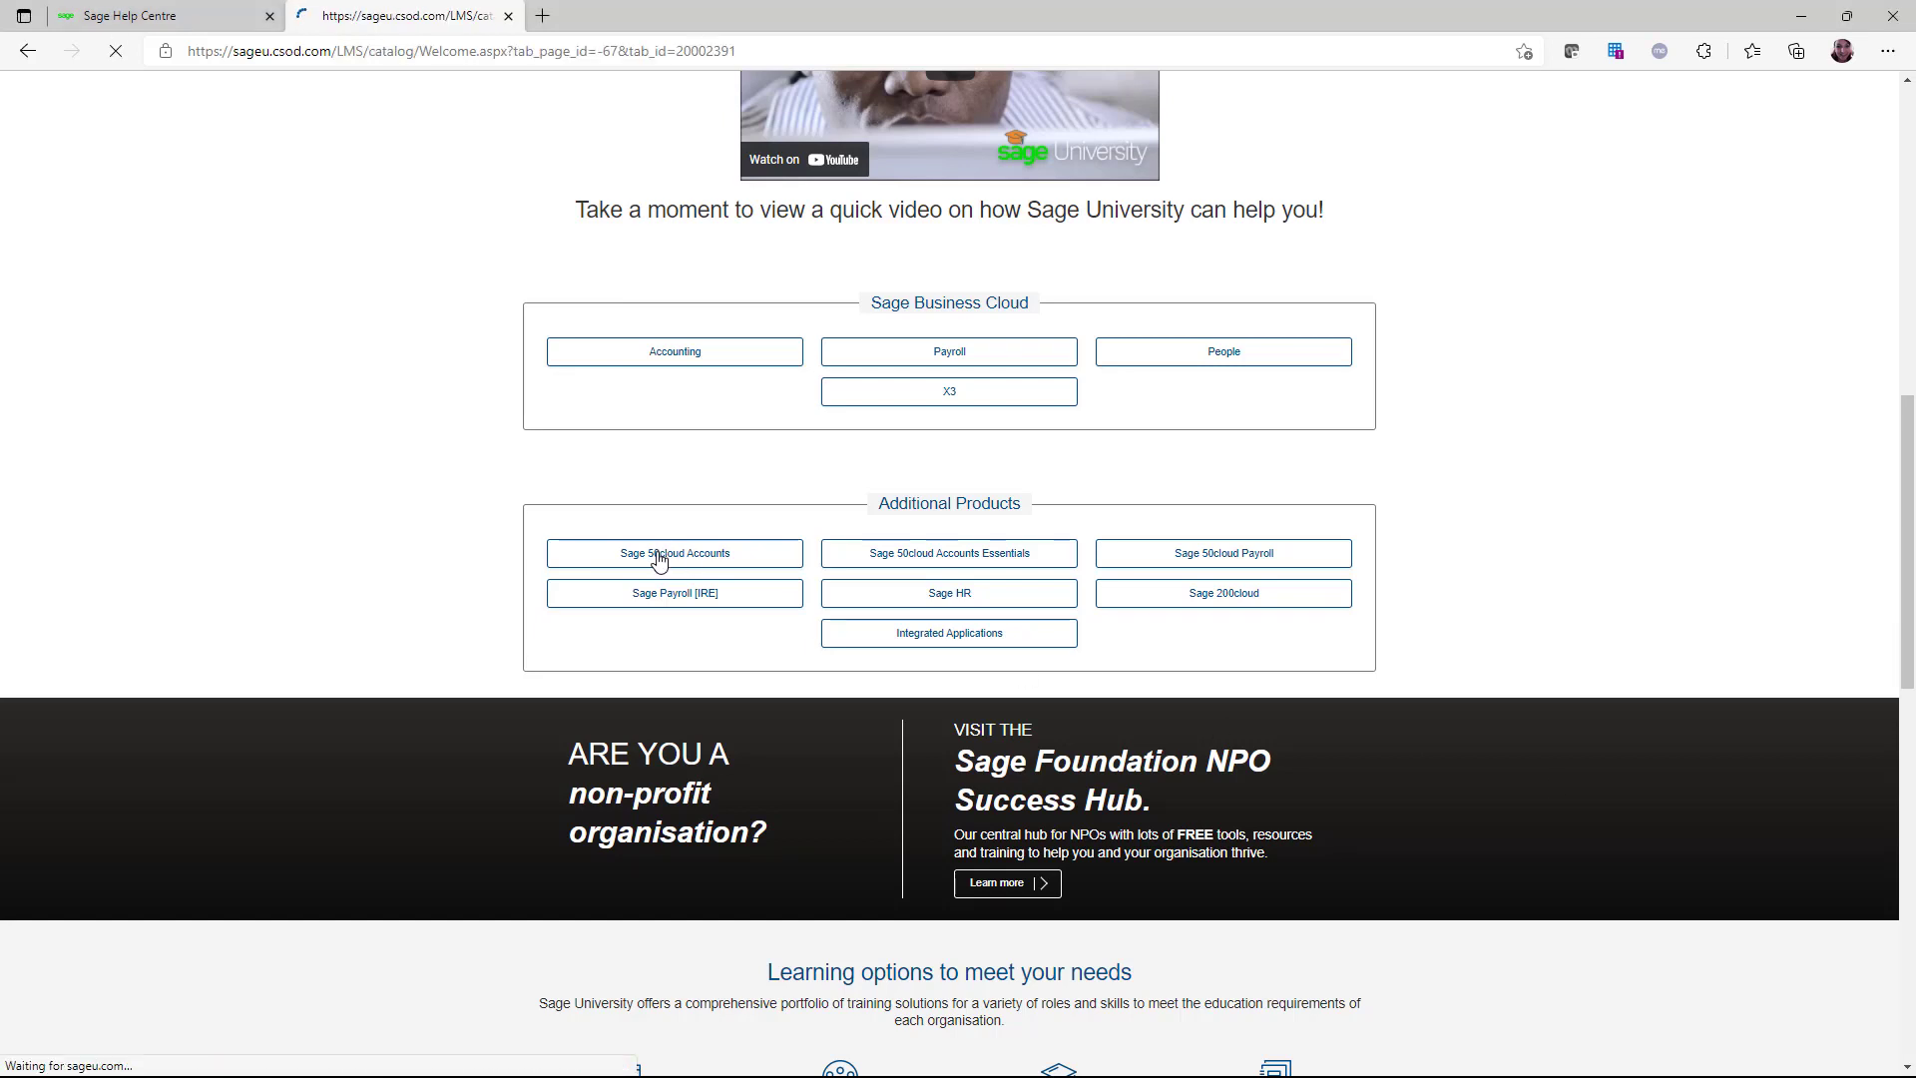